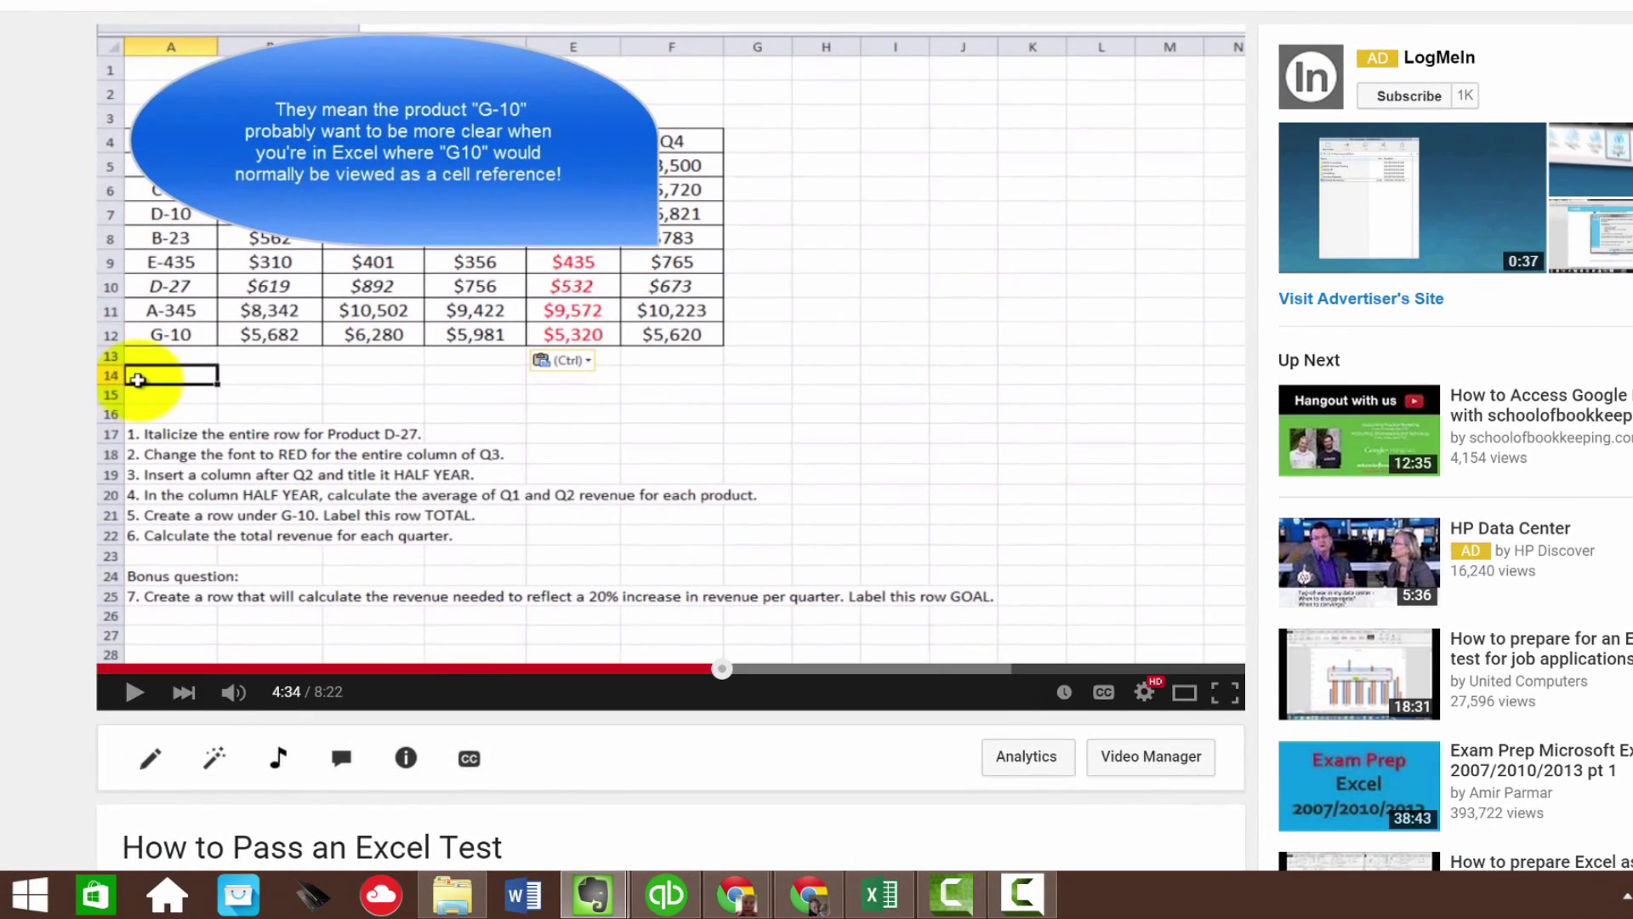
- Sort the comments under the Excel test video by newest first and review the latest viewer comments
scroll(670, 425, "down", 2)
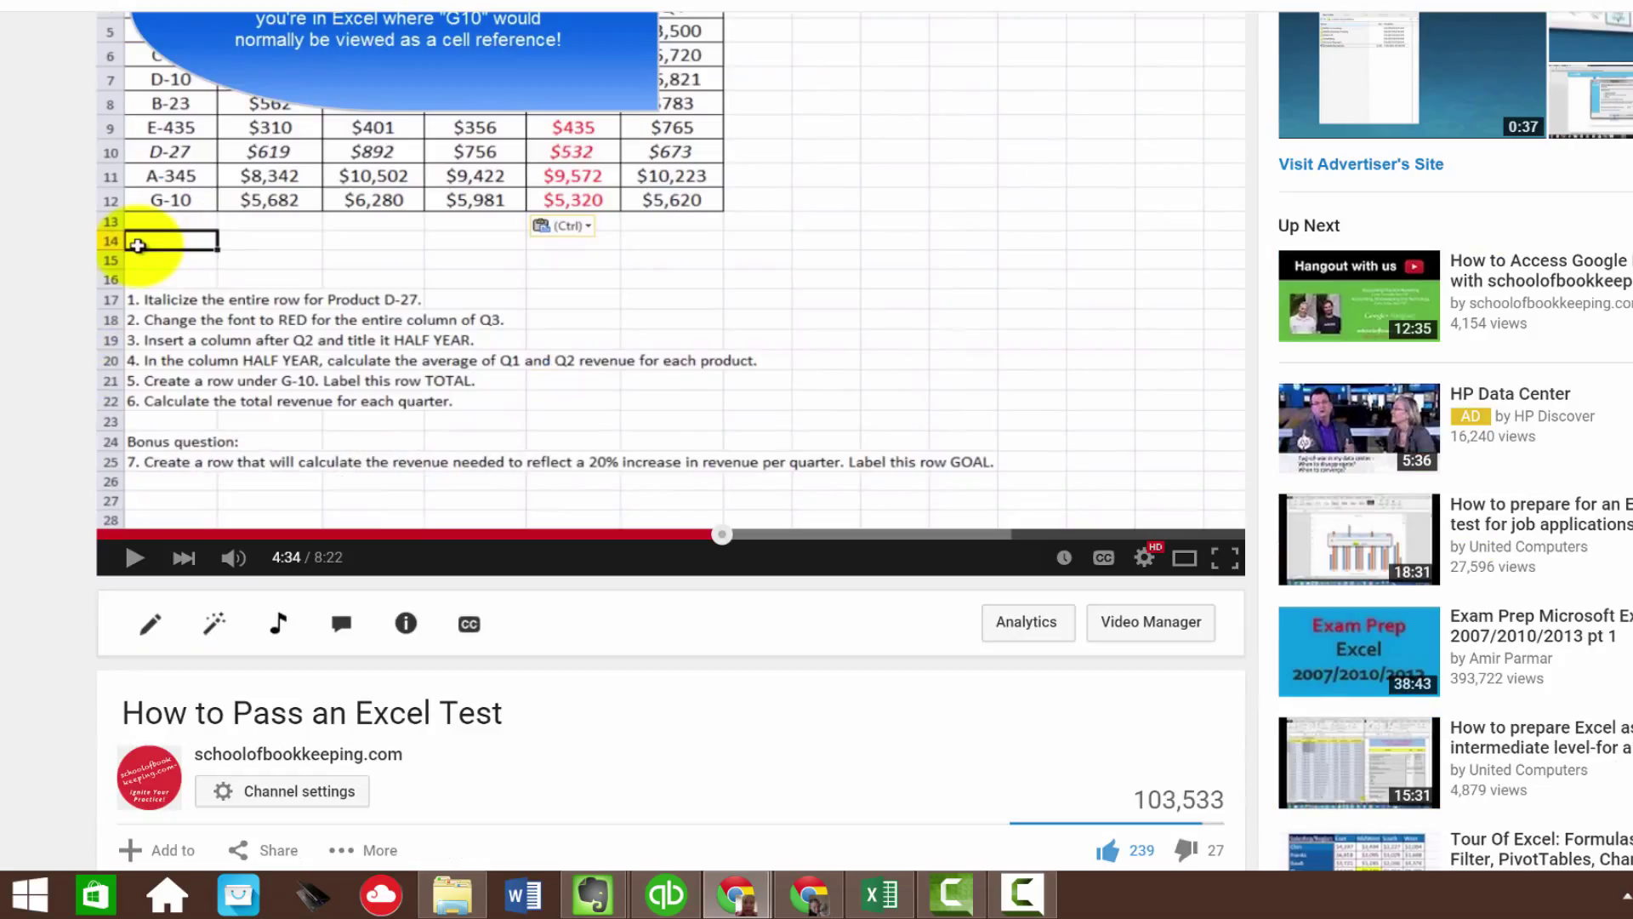
scroll(670, 425, "up", 2)
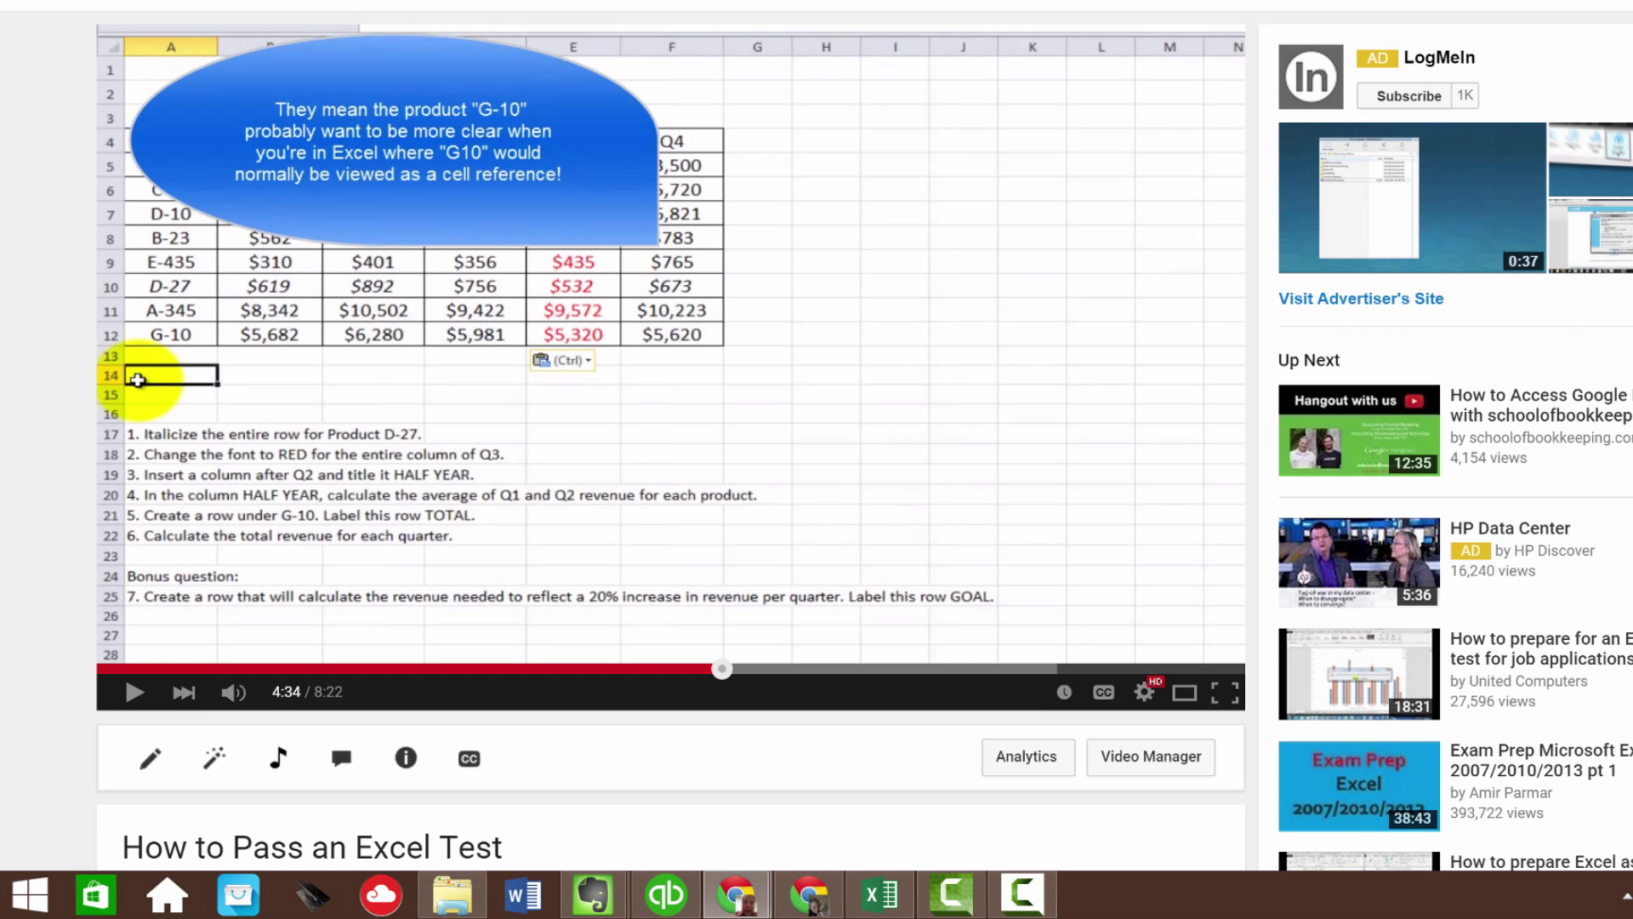
scroll(670, 459, "down", 10)
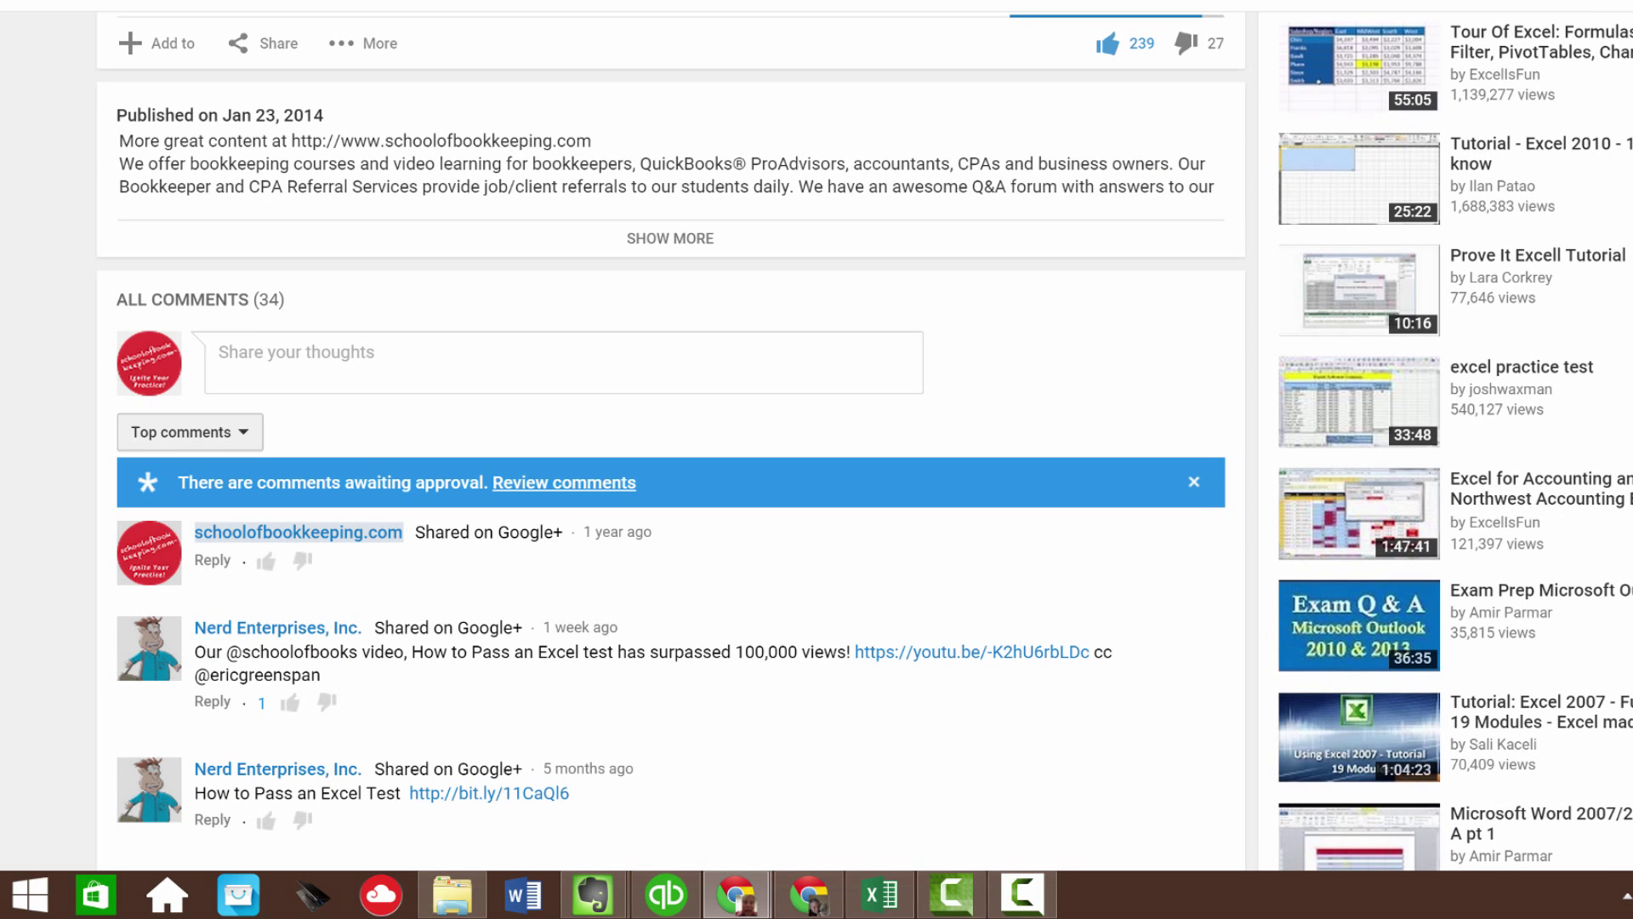
left_click(190, 432)
left_click(164, 511)
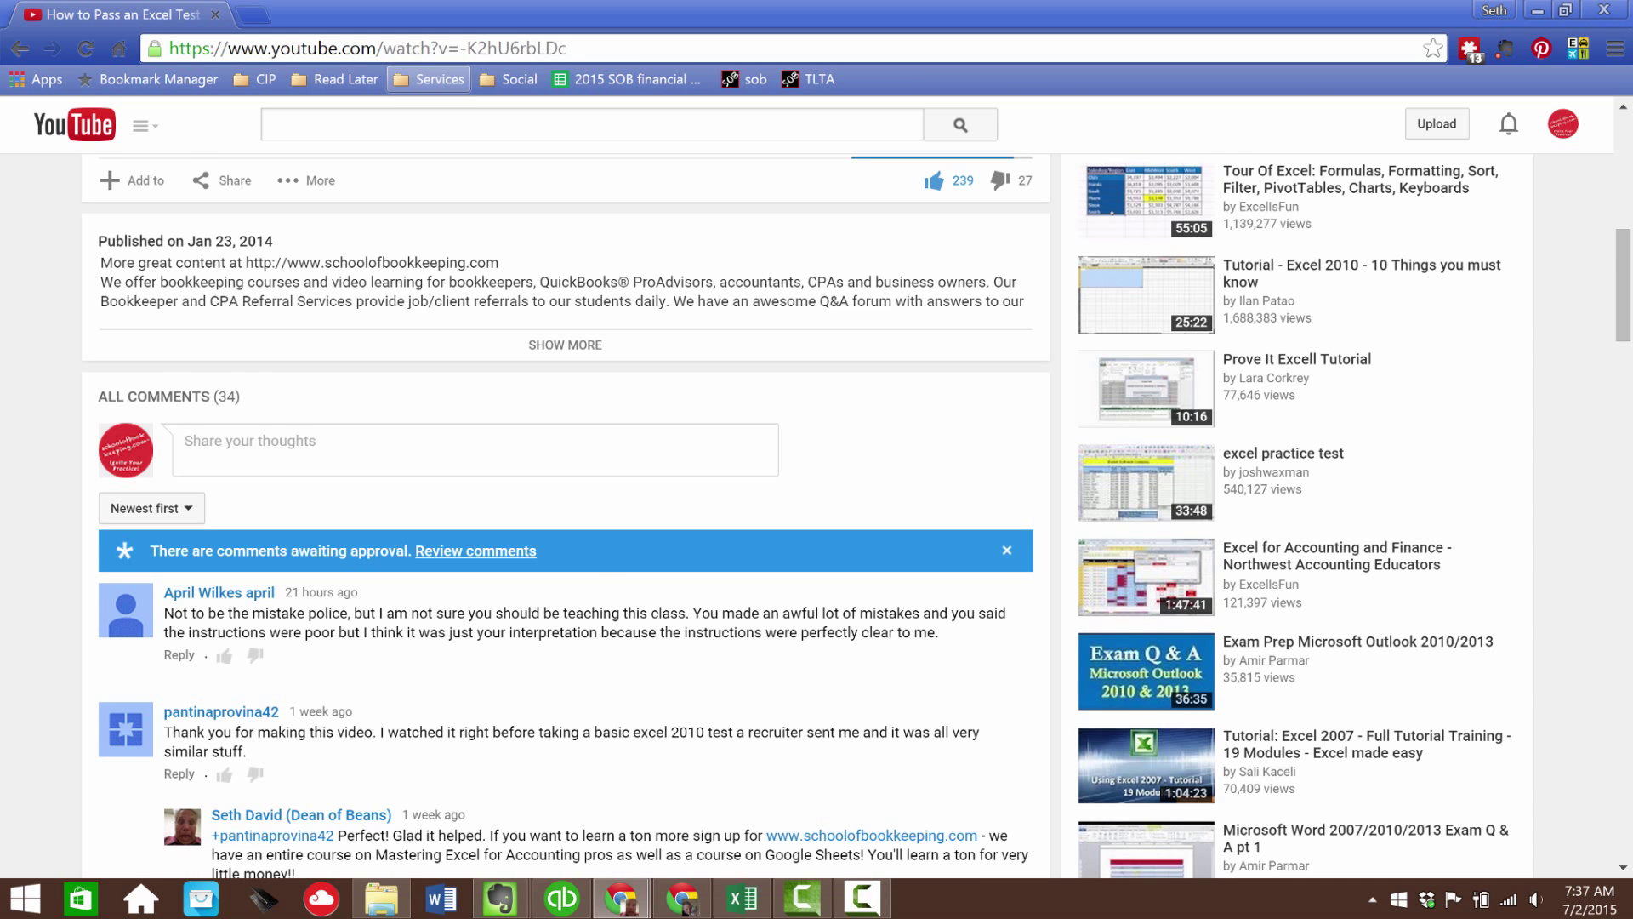
scroll(565, 510, "up", 8)
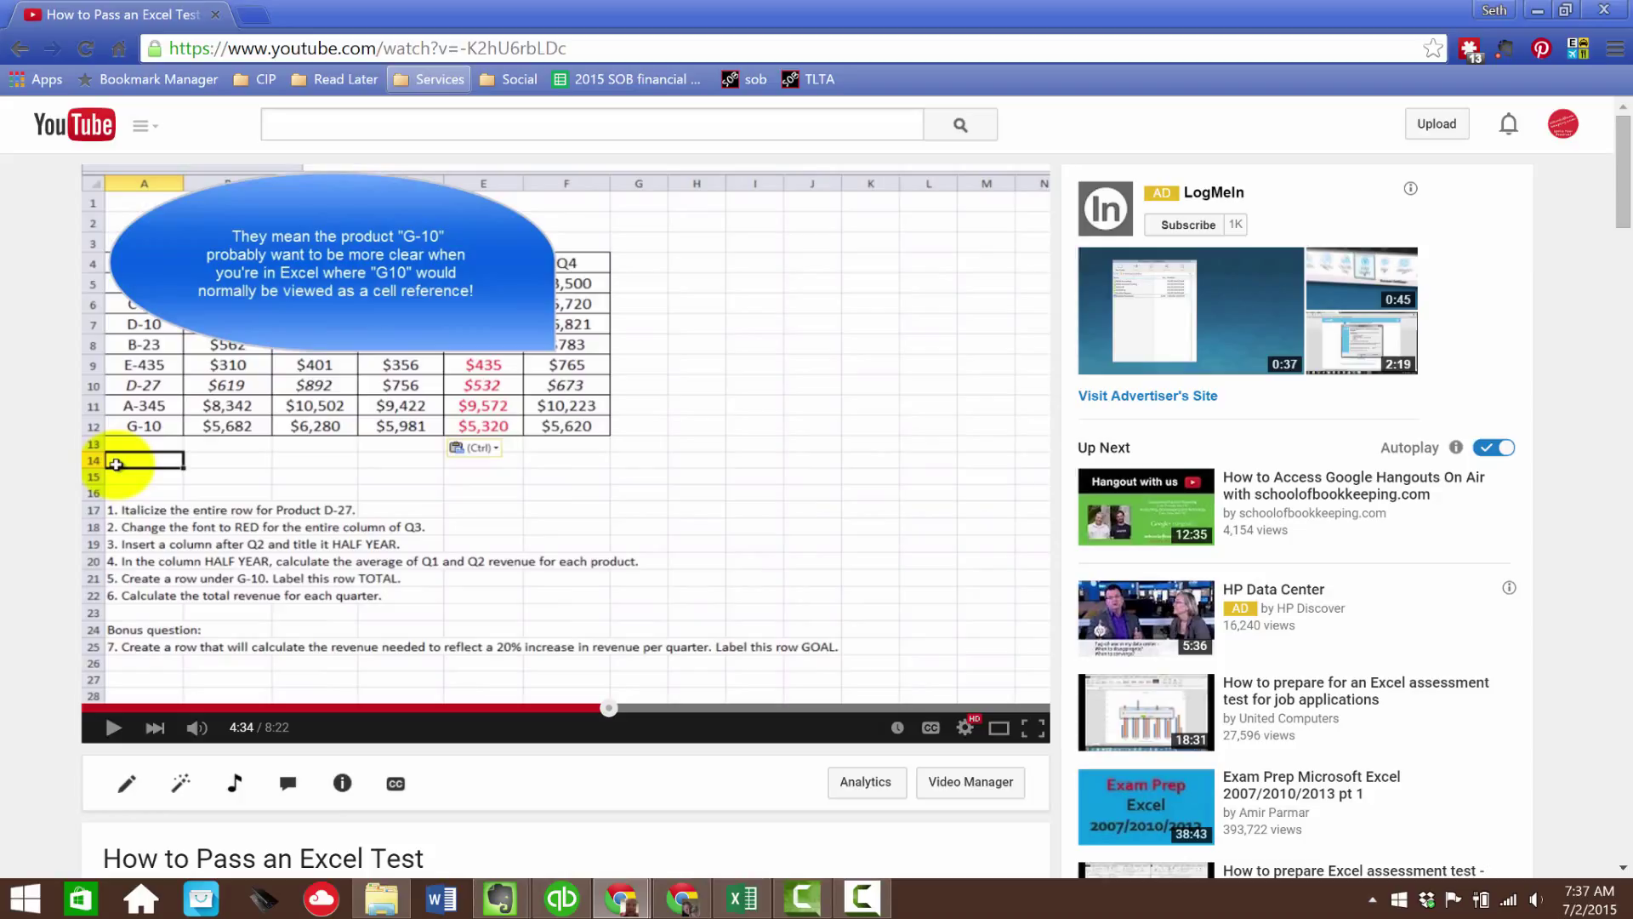
mouse_move(198, 729)
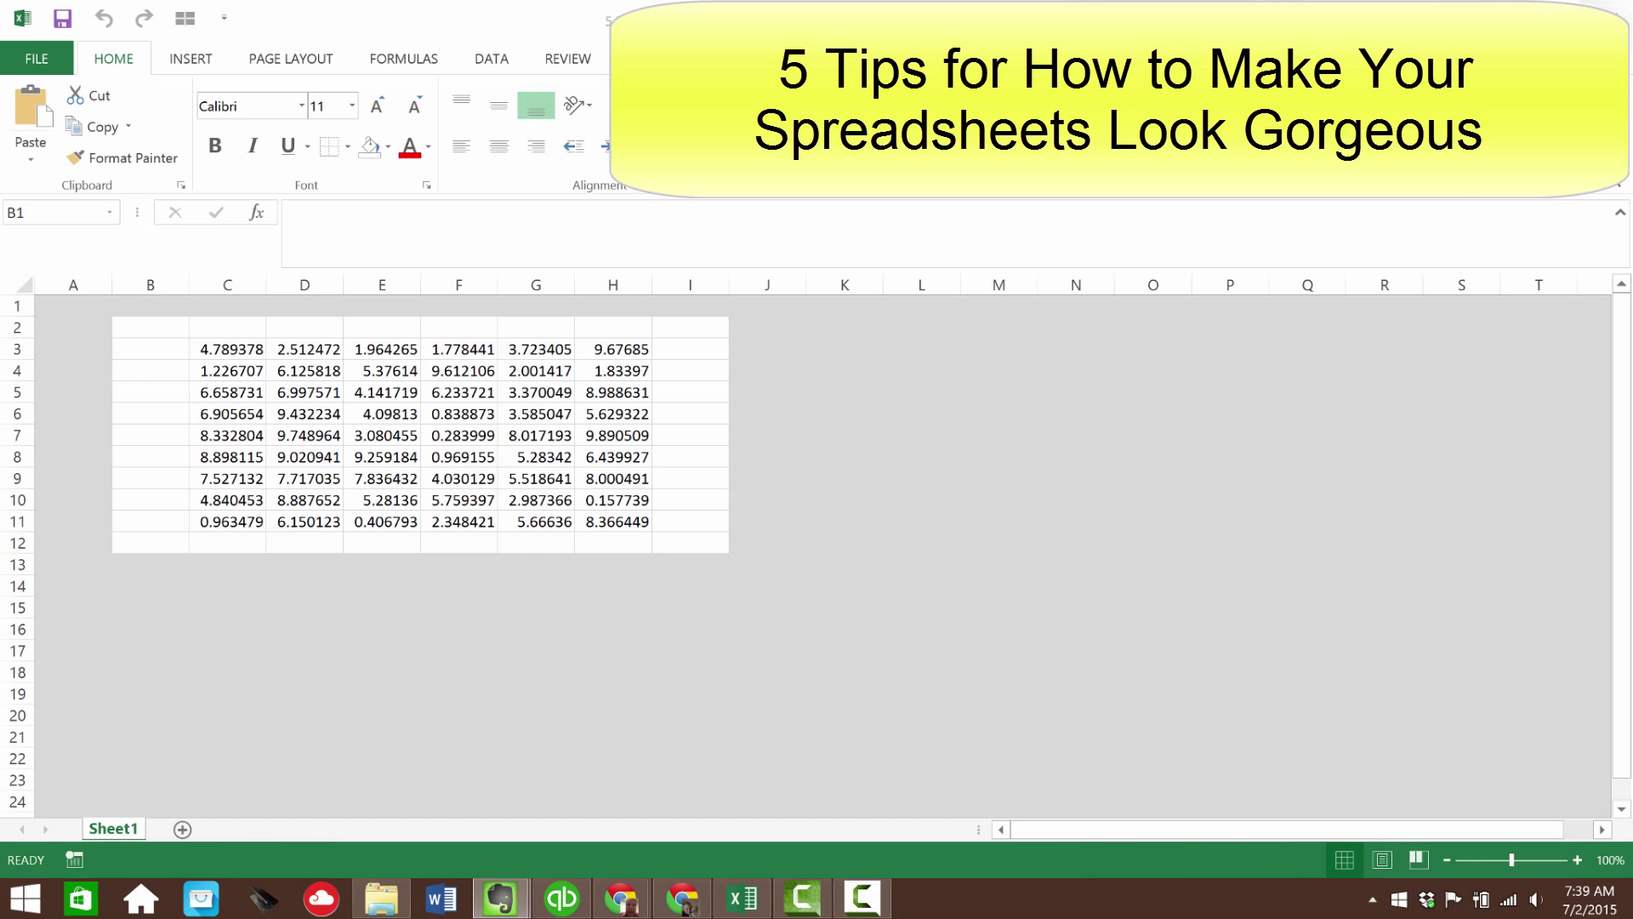
- Select every cell of the empty Sheet3 in the Excel workbook and fill them with light gray
left_click(114, 828)
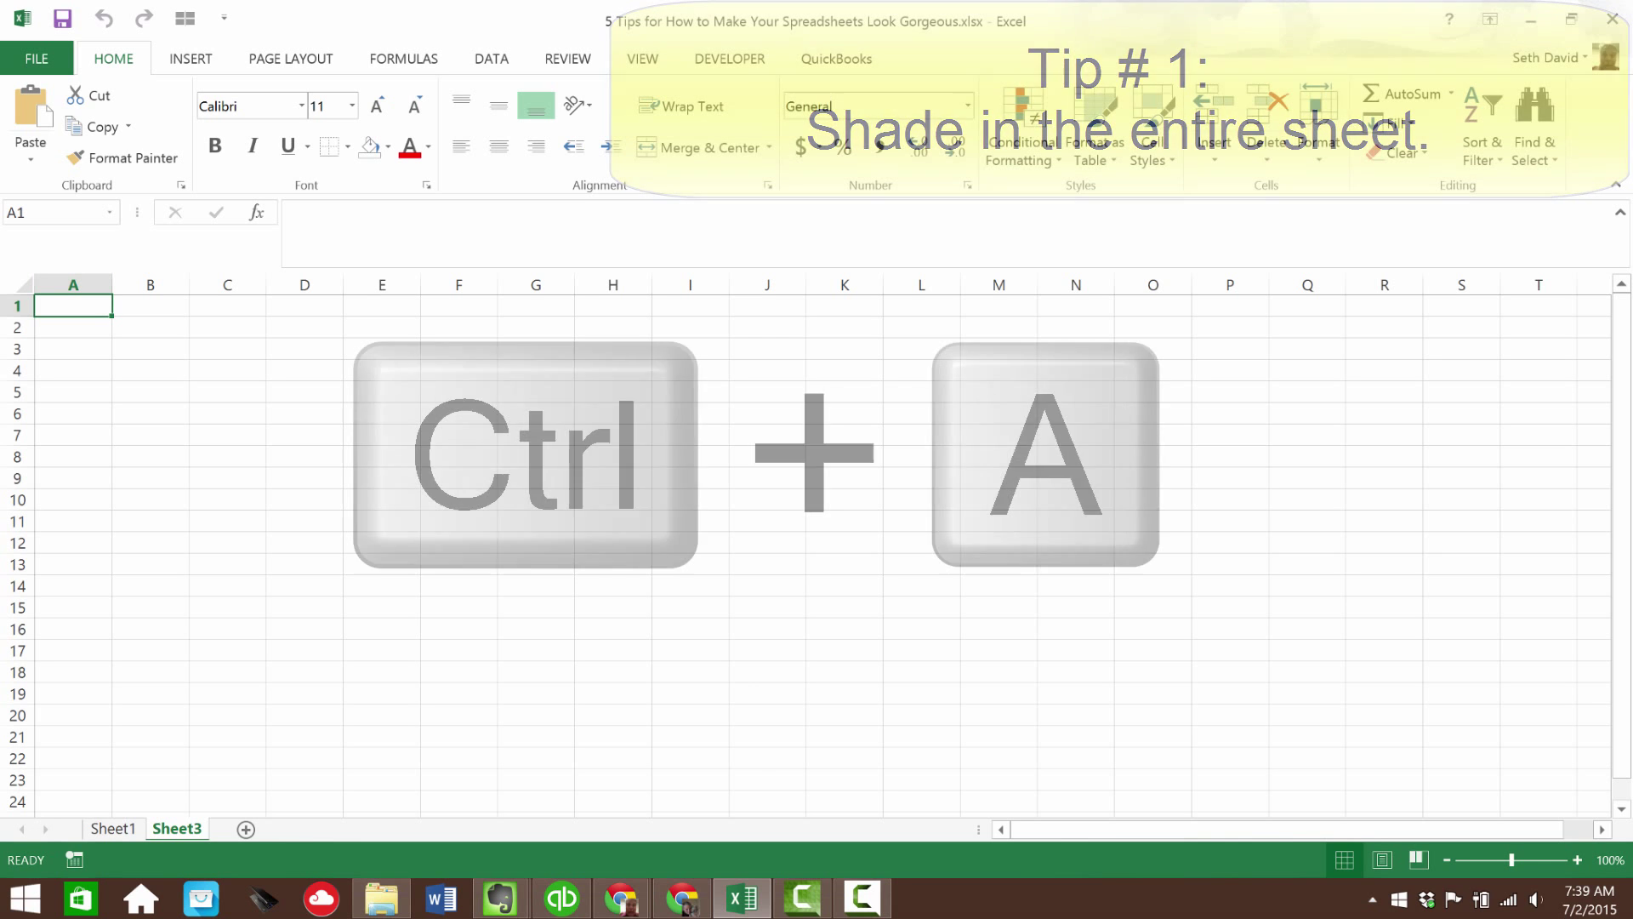
key("ctrl+a")
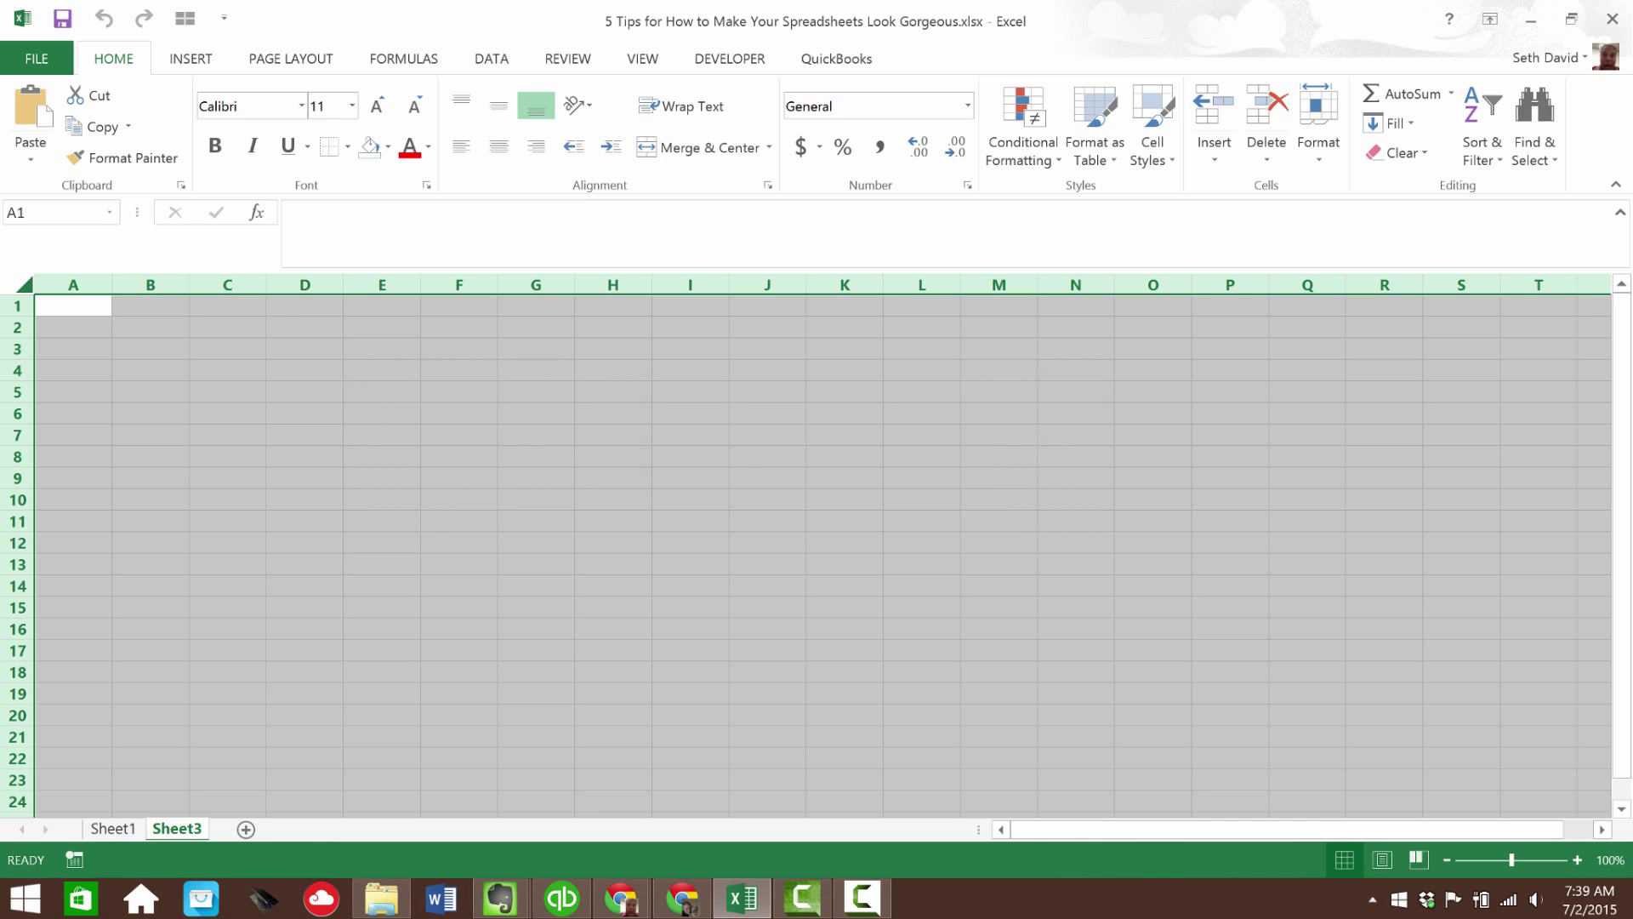
left_click(74, 306)
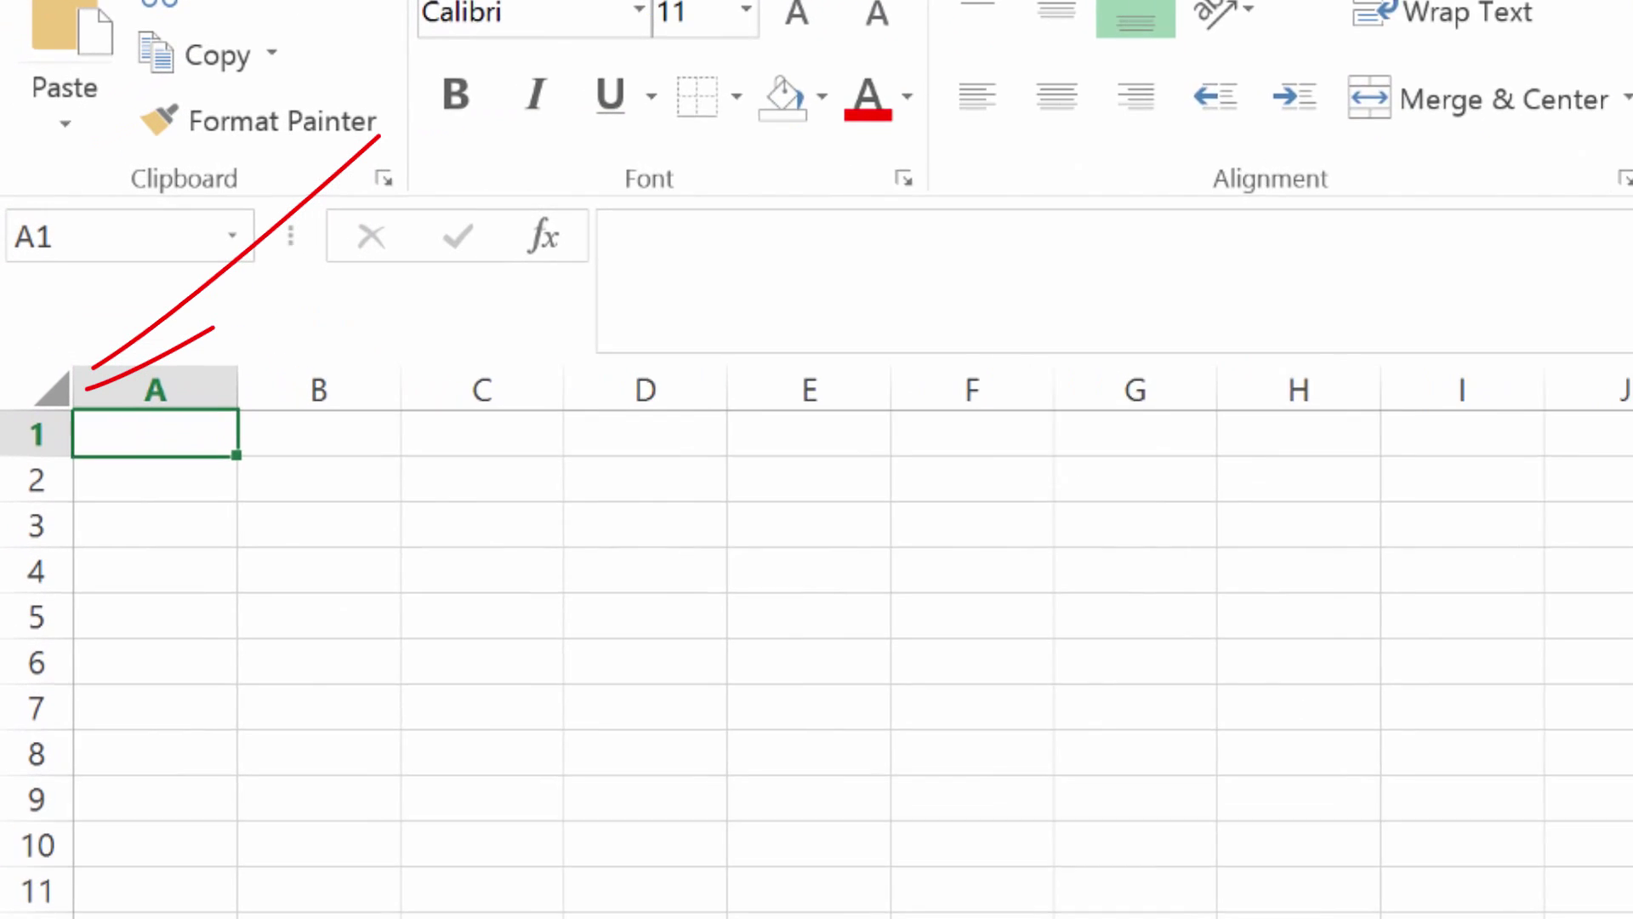
left_click(52, 390)
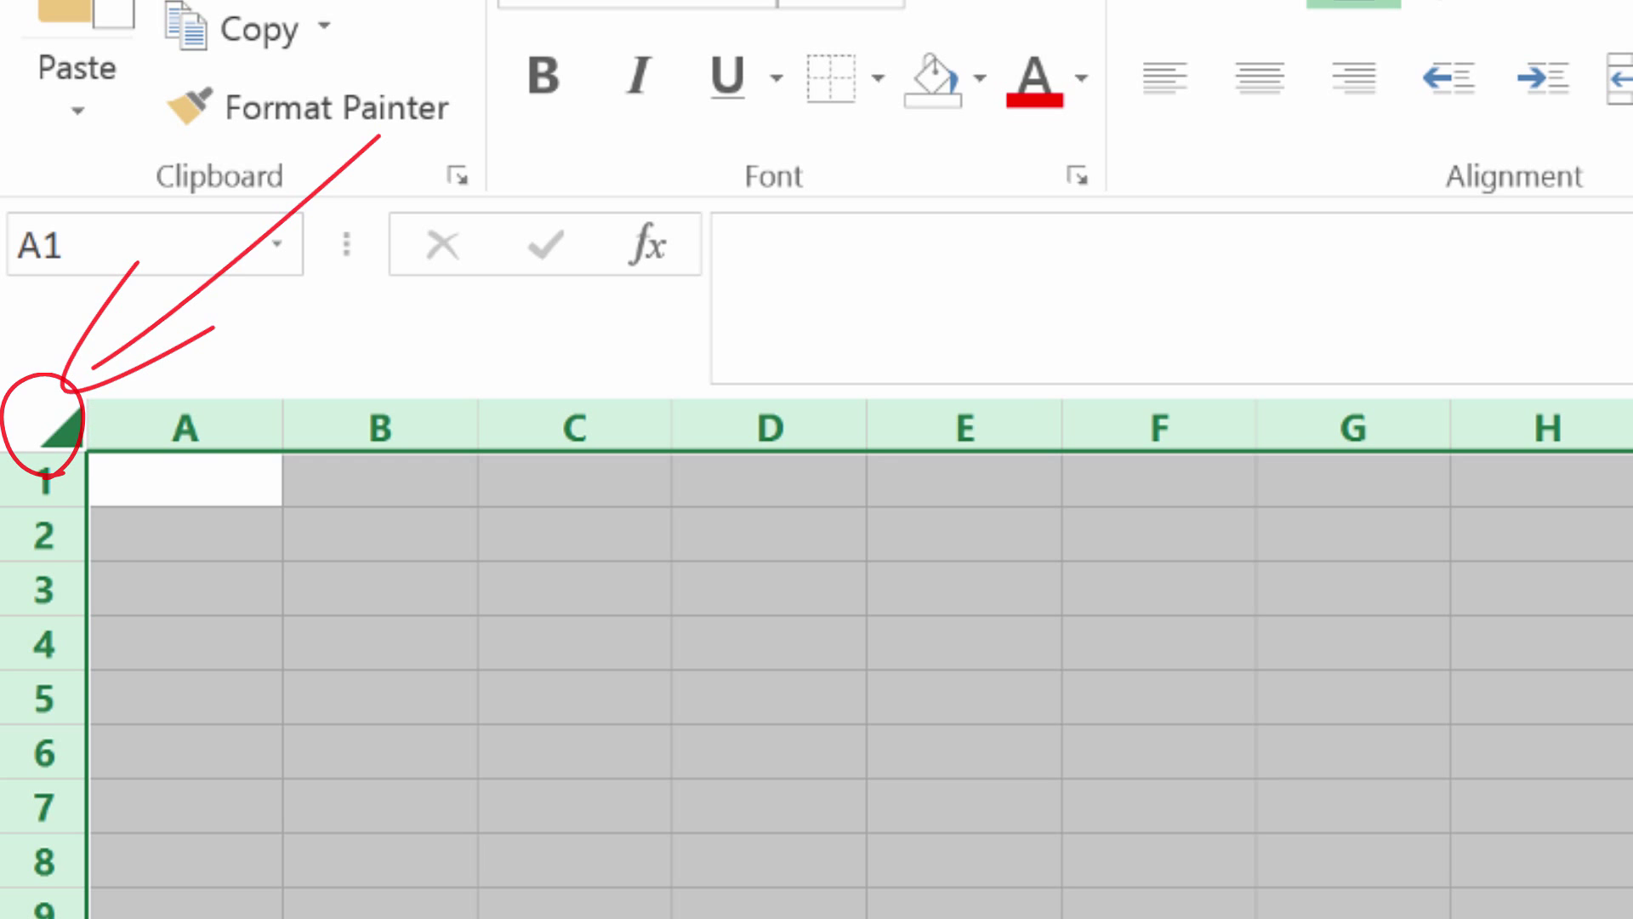
left_click(906, 100)
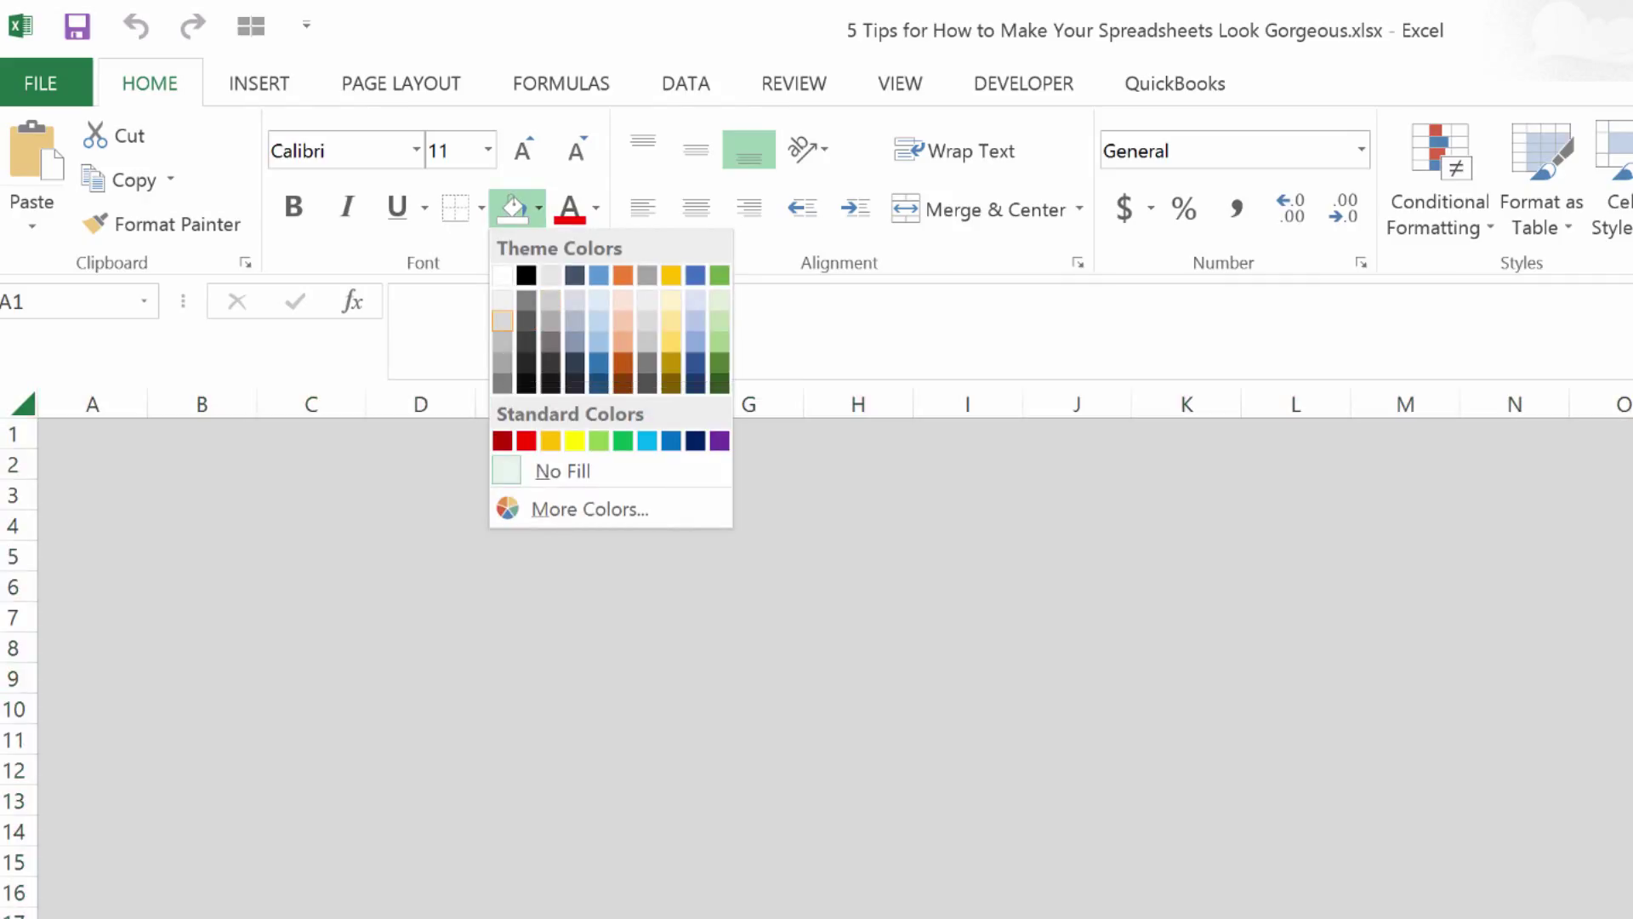
left_click(502, 320)
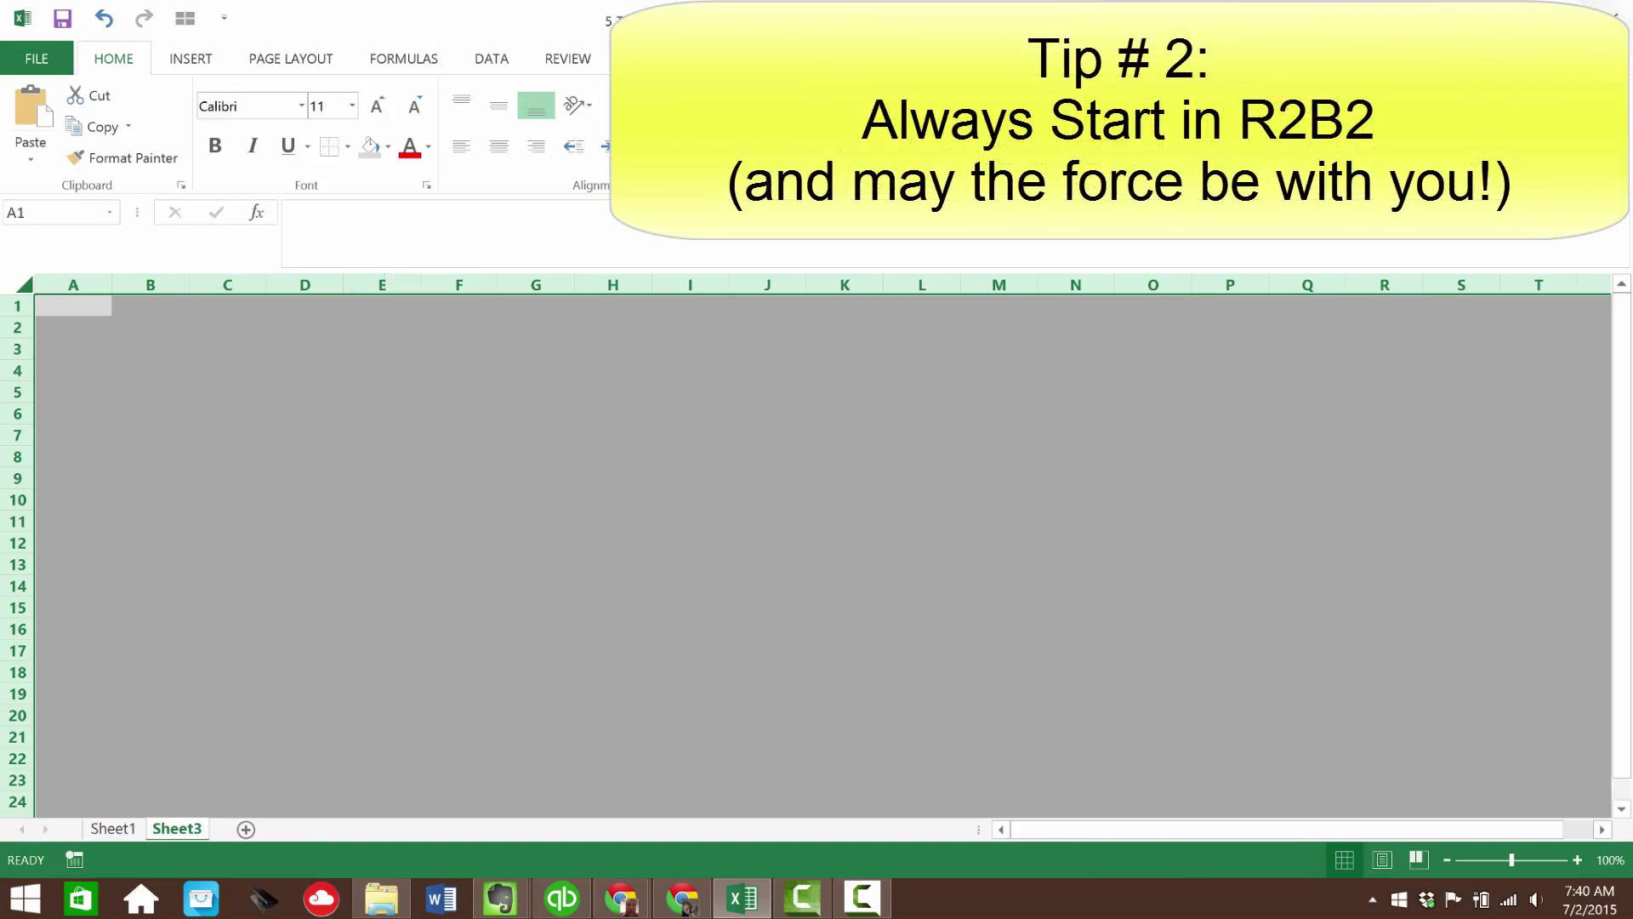
left_click(151, 327)
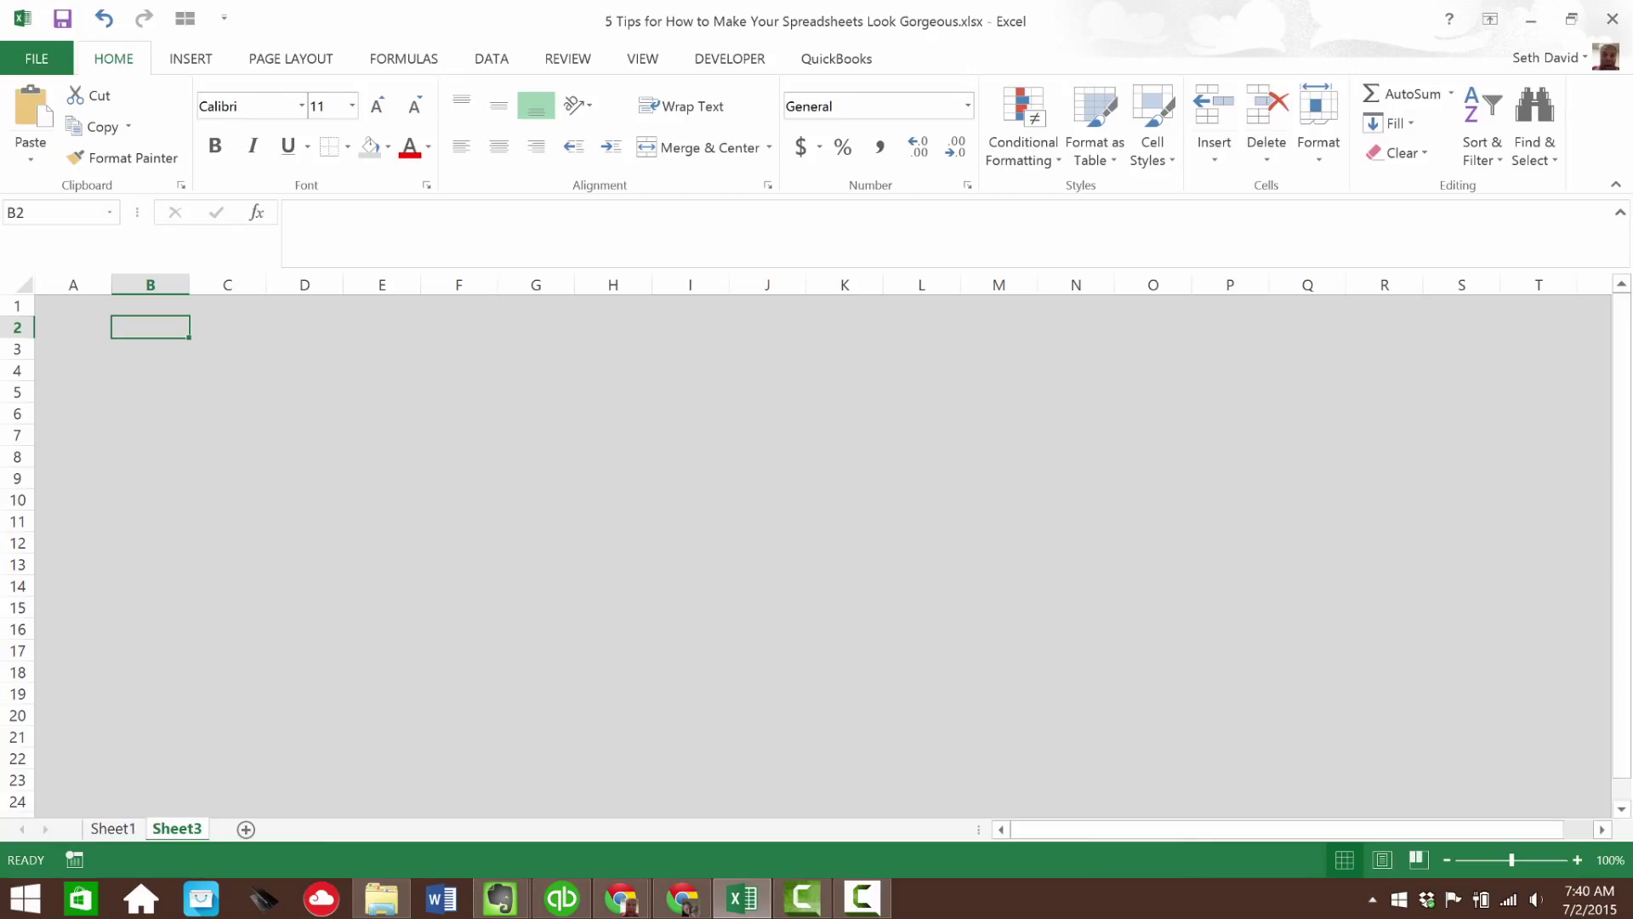
left_click(150, 285)
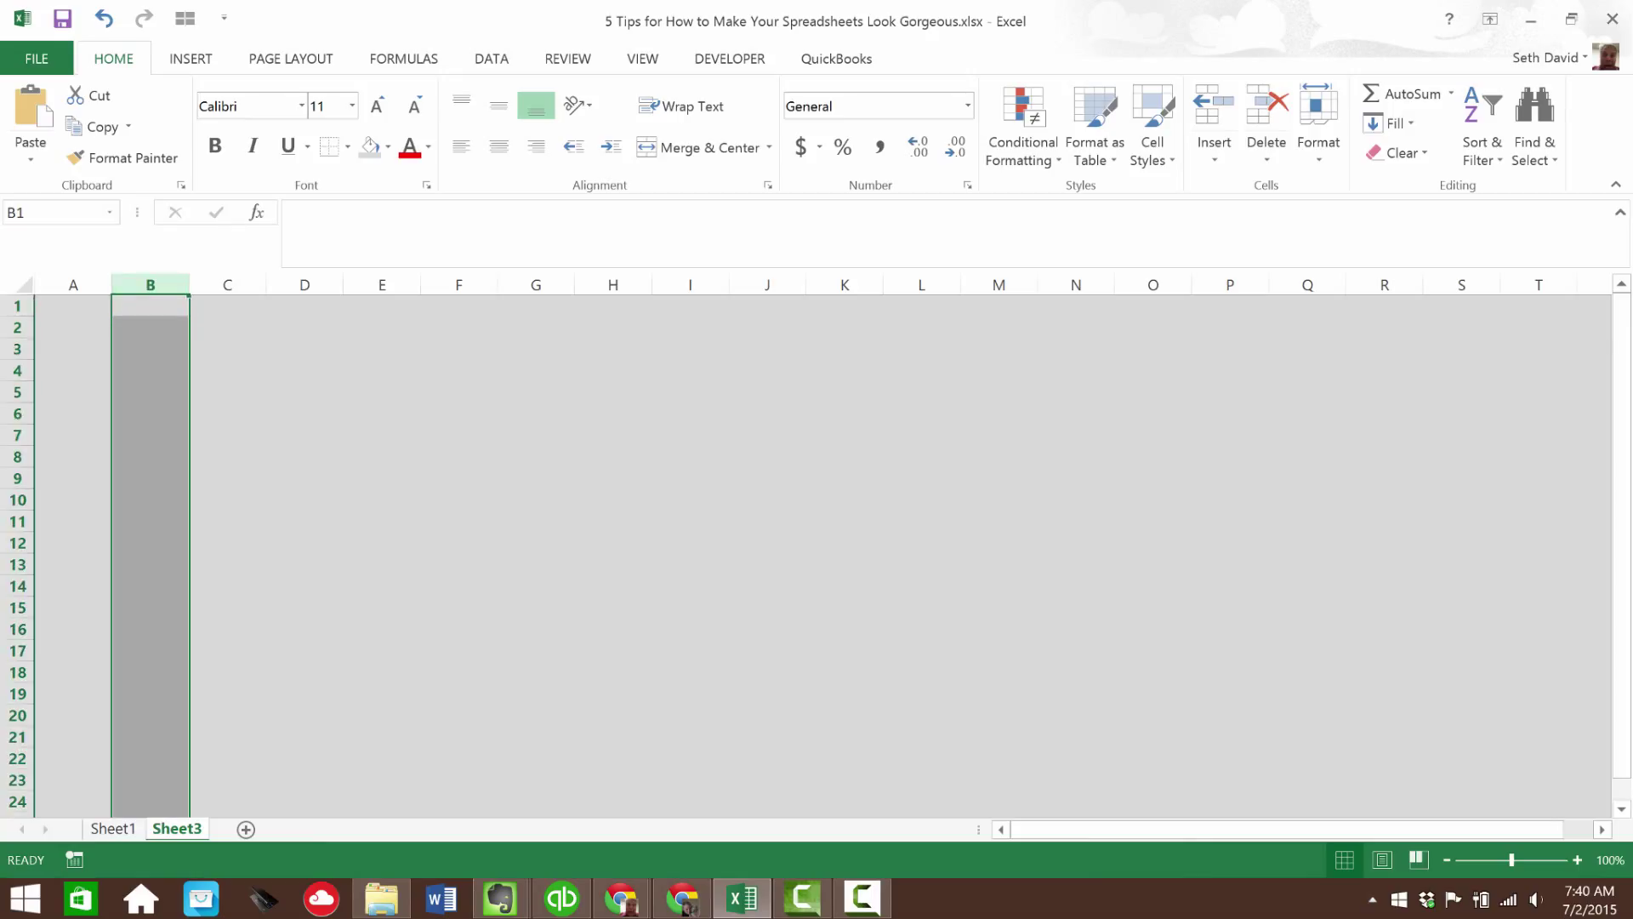
left_click(17, 328)
key("F9")
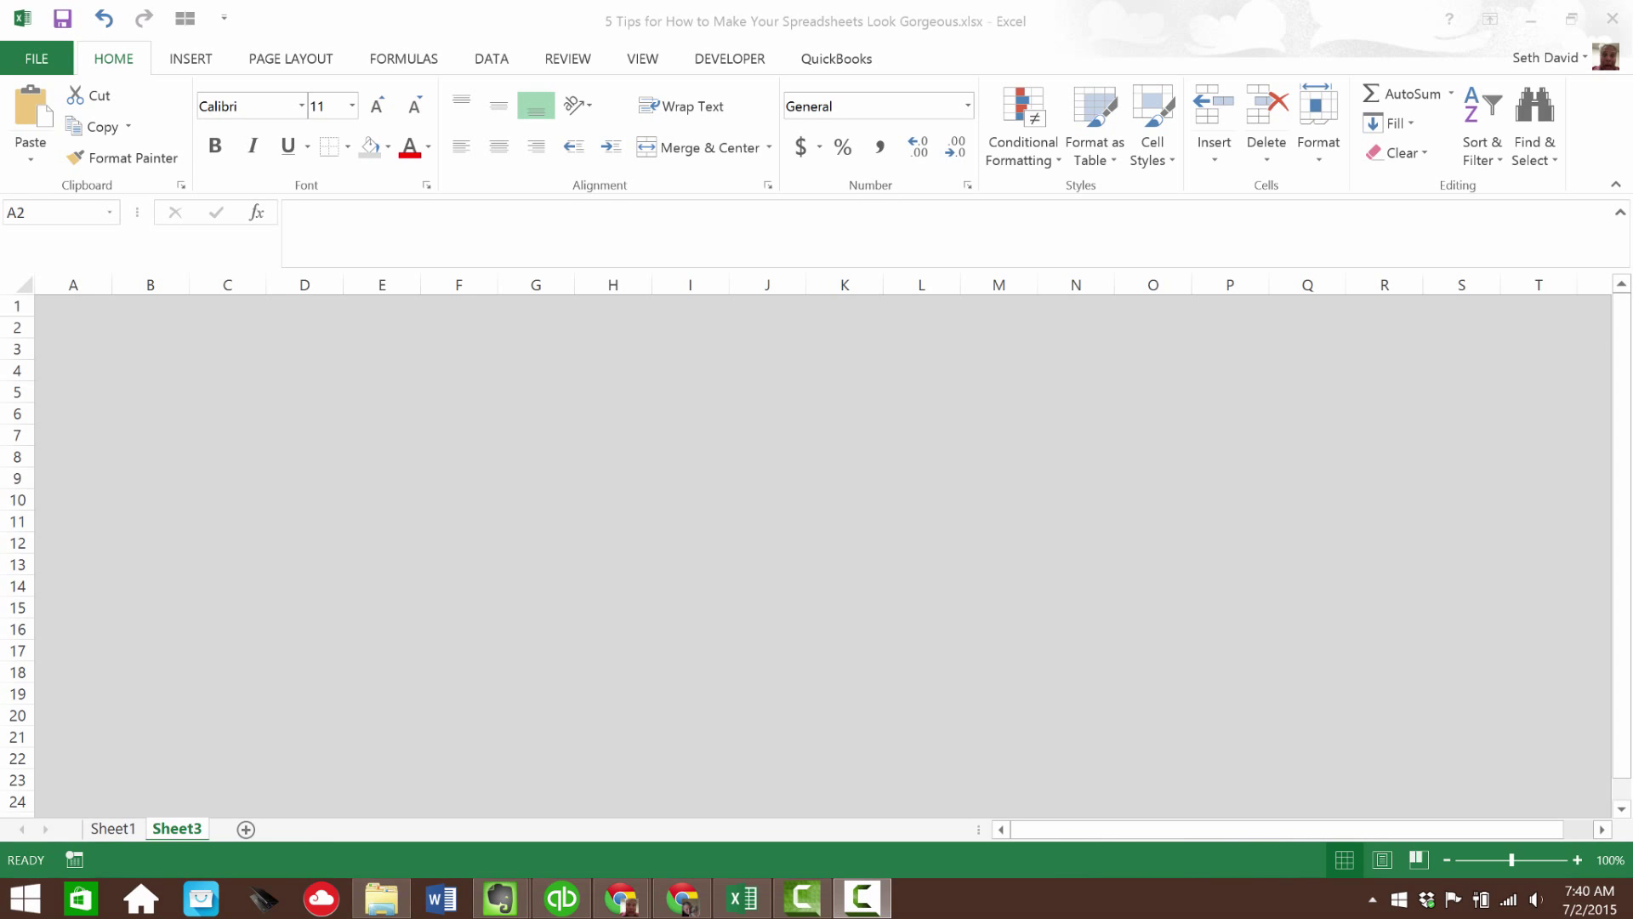
key("alt+Tab")
- Remove the gray fill from the range B2:J21 to leave an unshaded block starting in cell B2
left_click(151, 327)
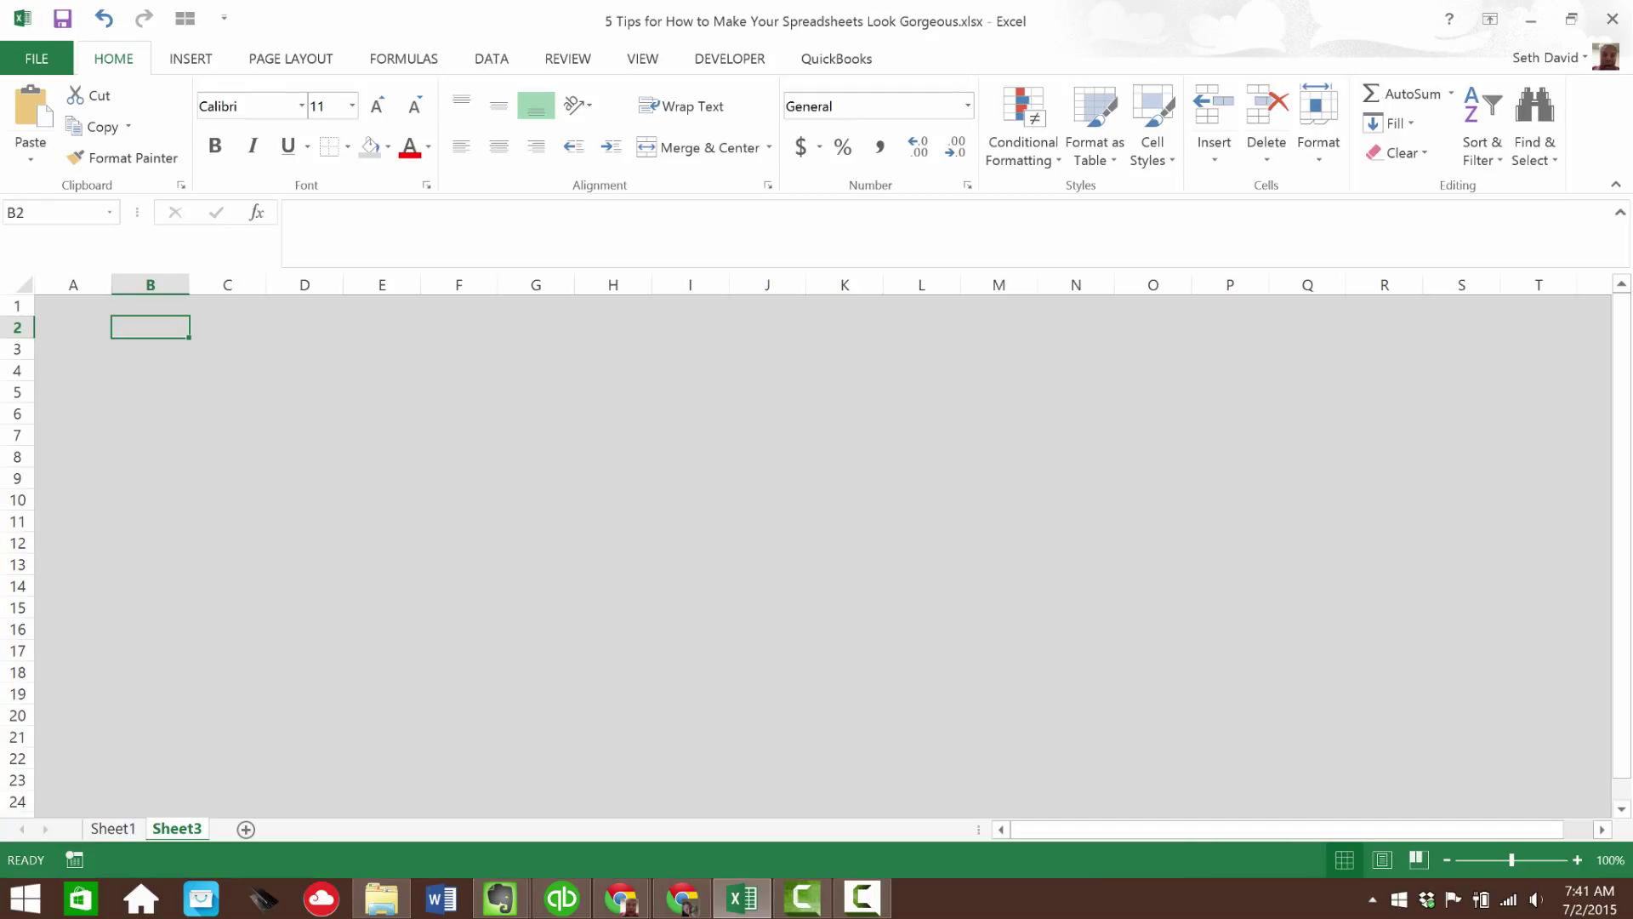
left_click_drag(150, 327, 767, 736)
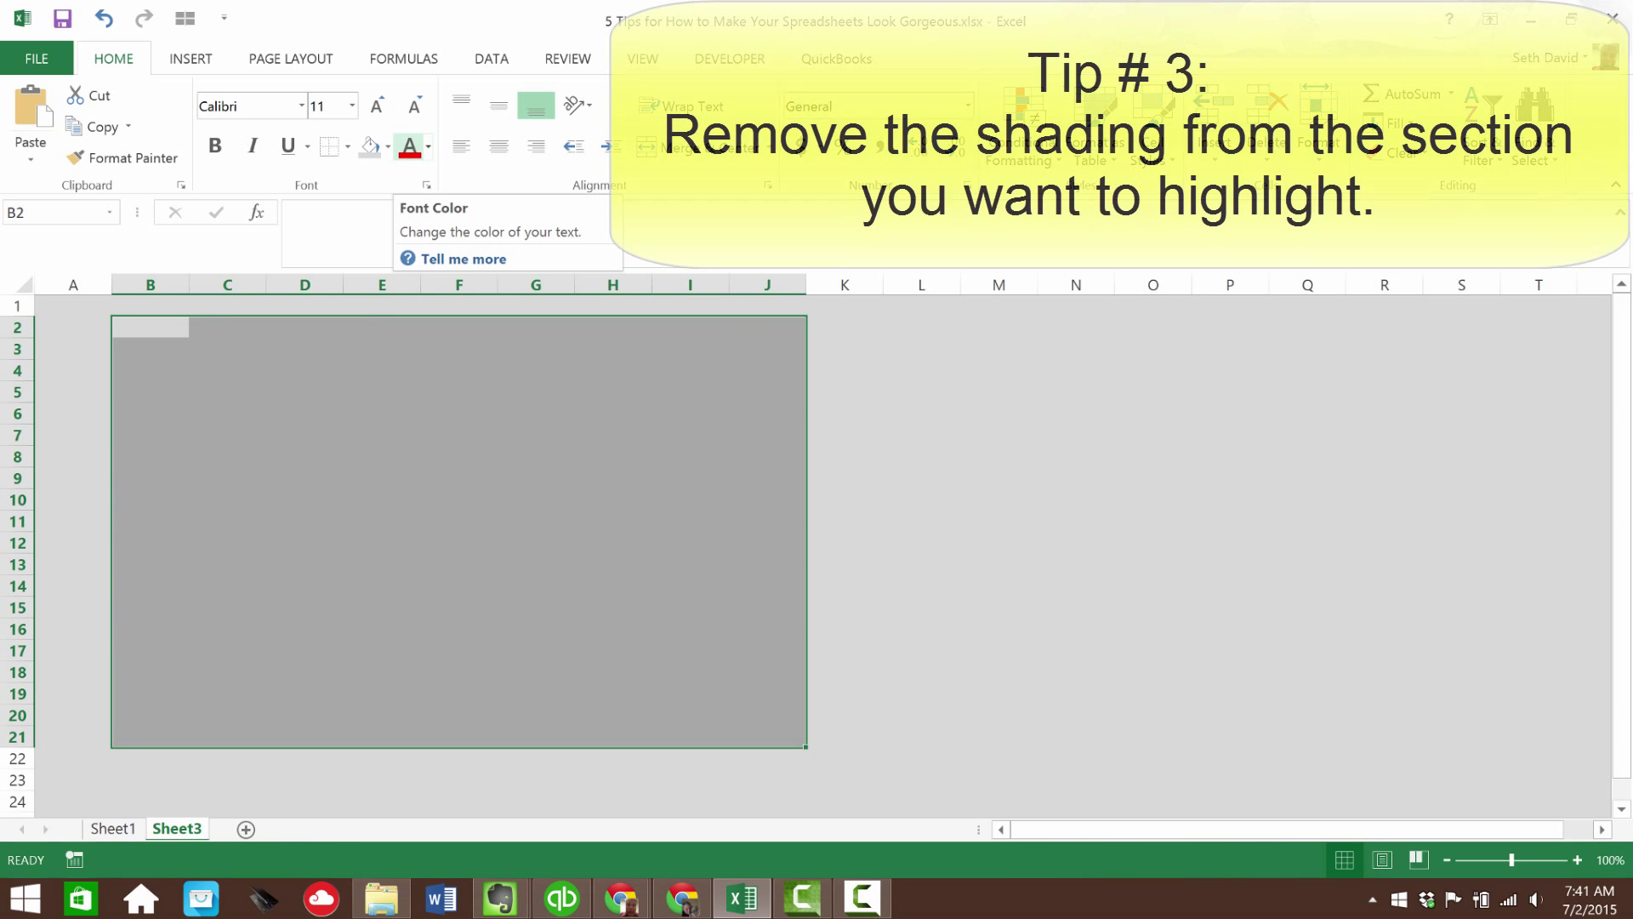
left_click(388, 146)
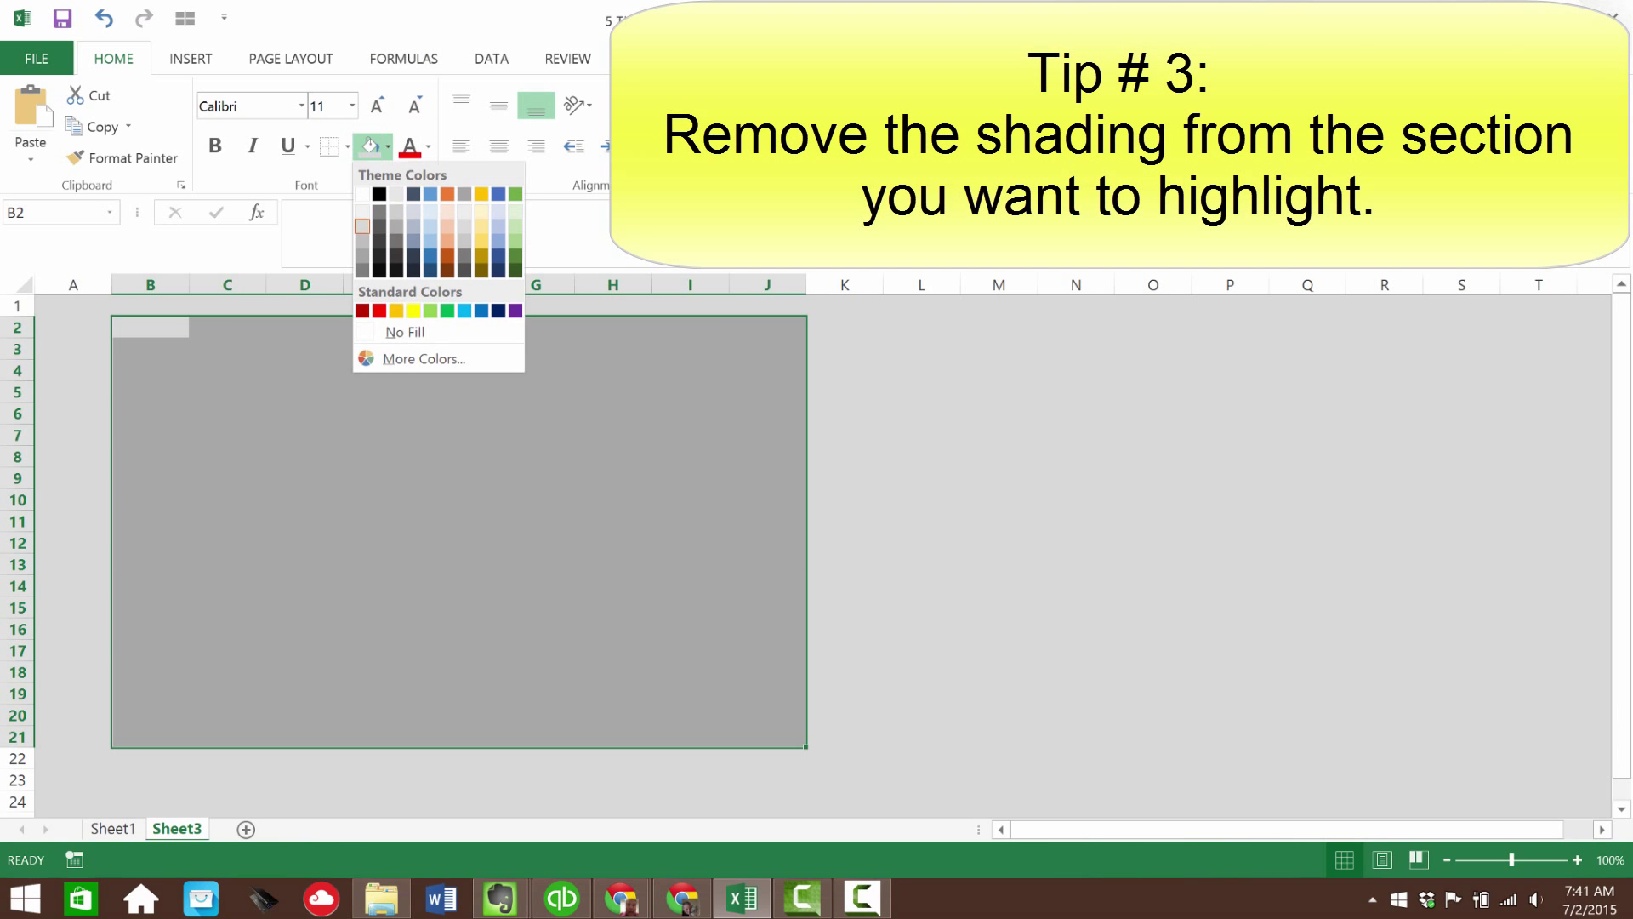
left_click(398, 332)
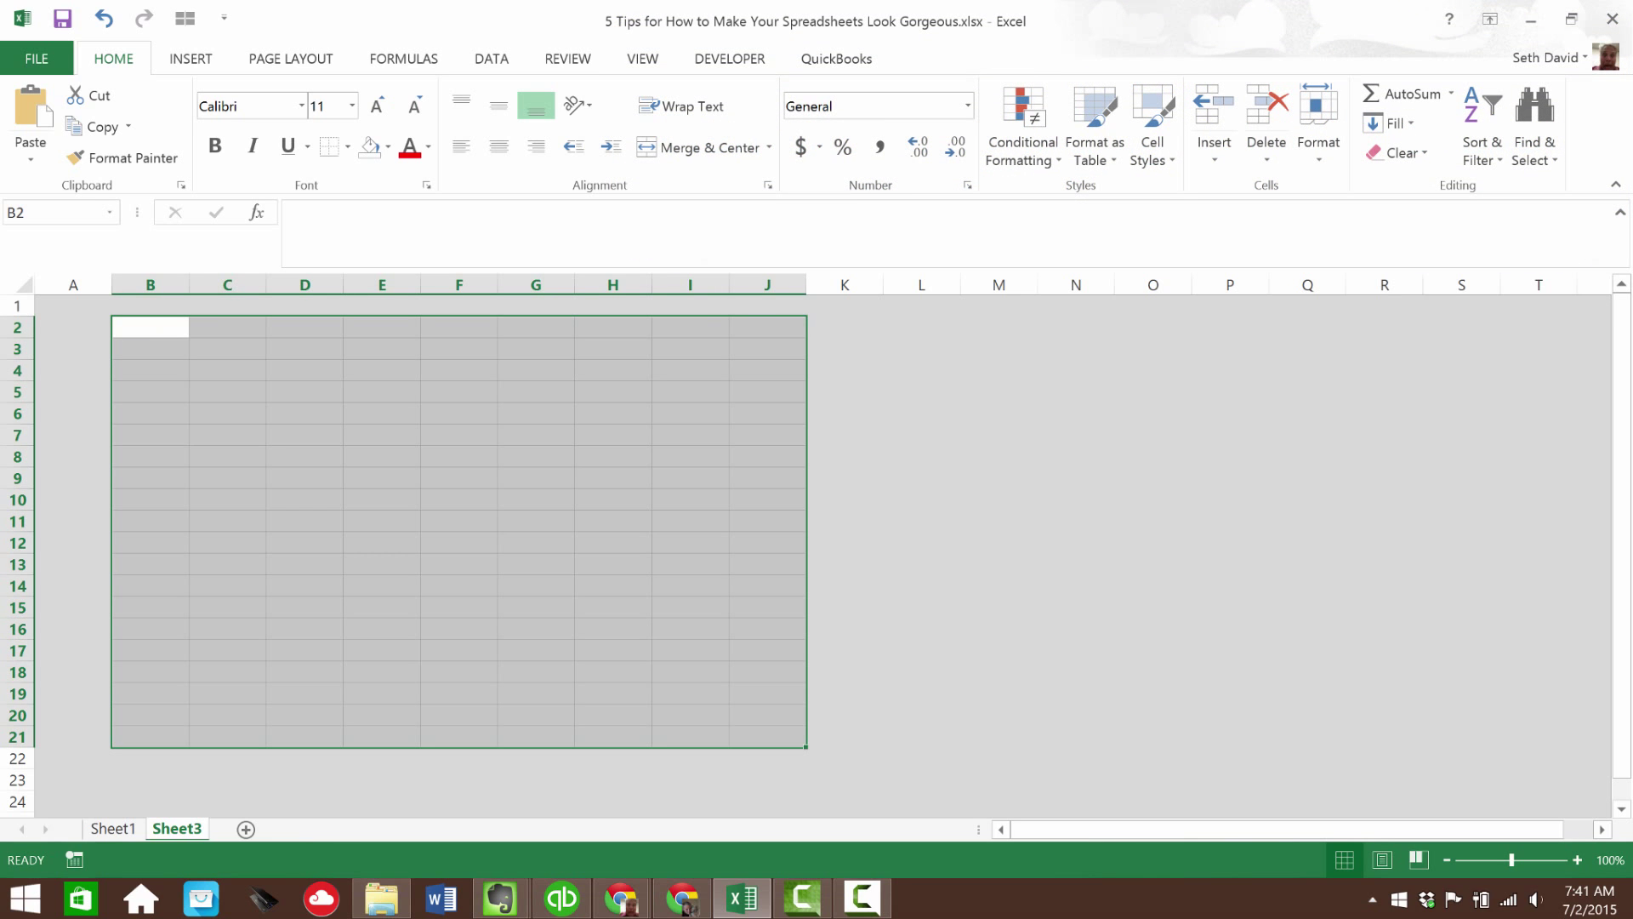
left_click(151, 327)
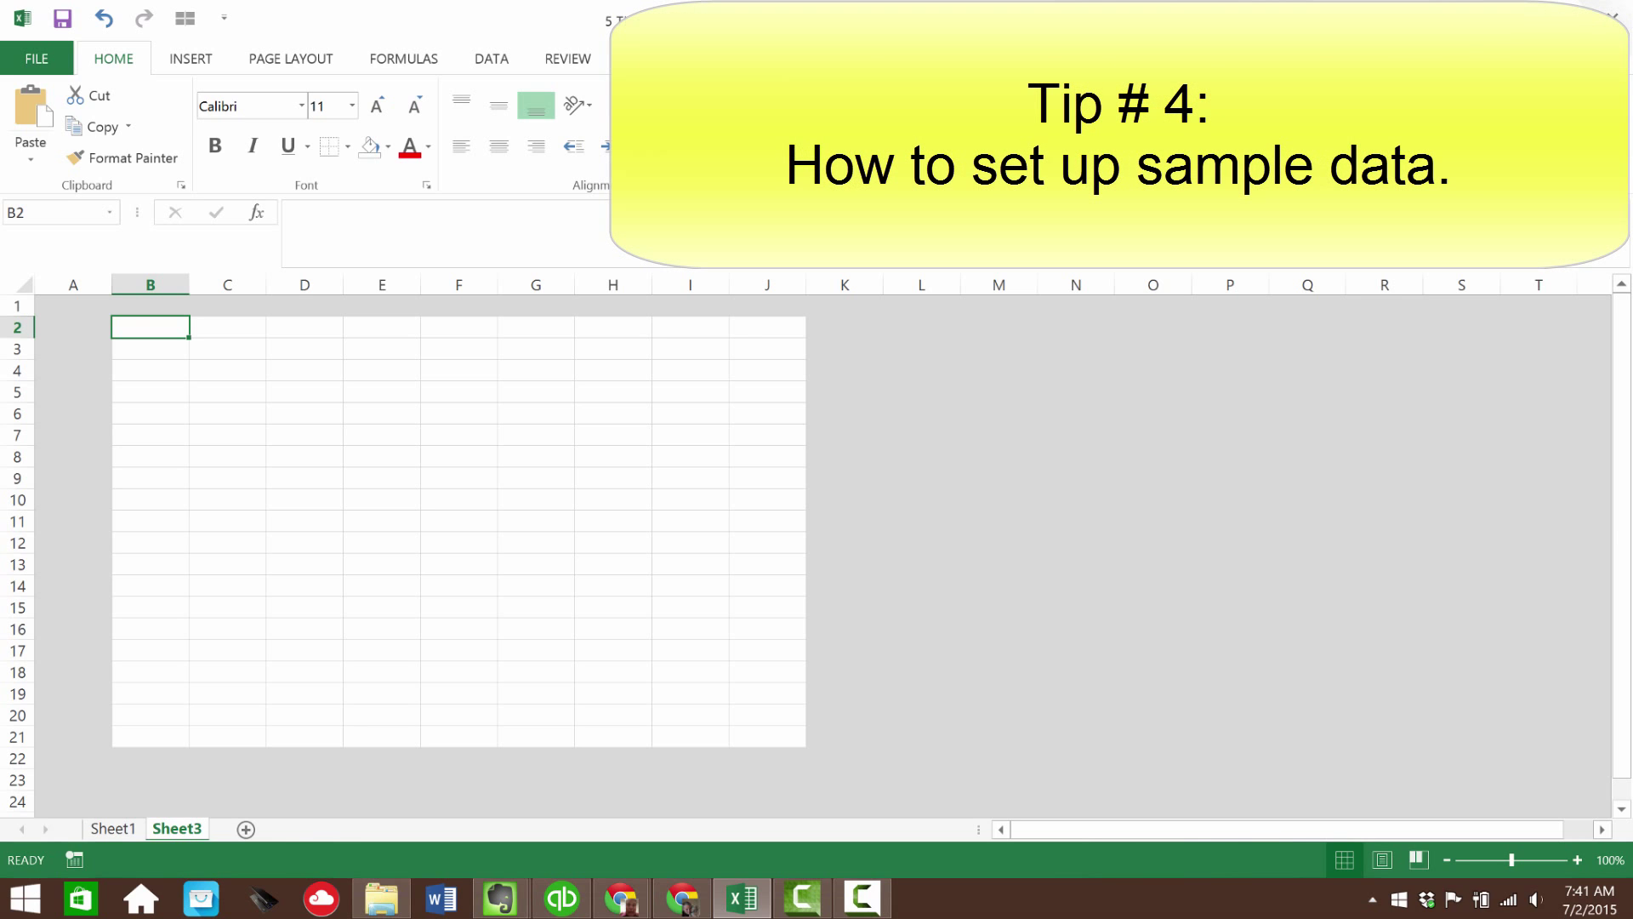
- Enter the random number formula =RAND()*100 in cell C3, one cell inside the unshaded block's corner
left_click_drag(227, 349, 691, 716)
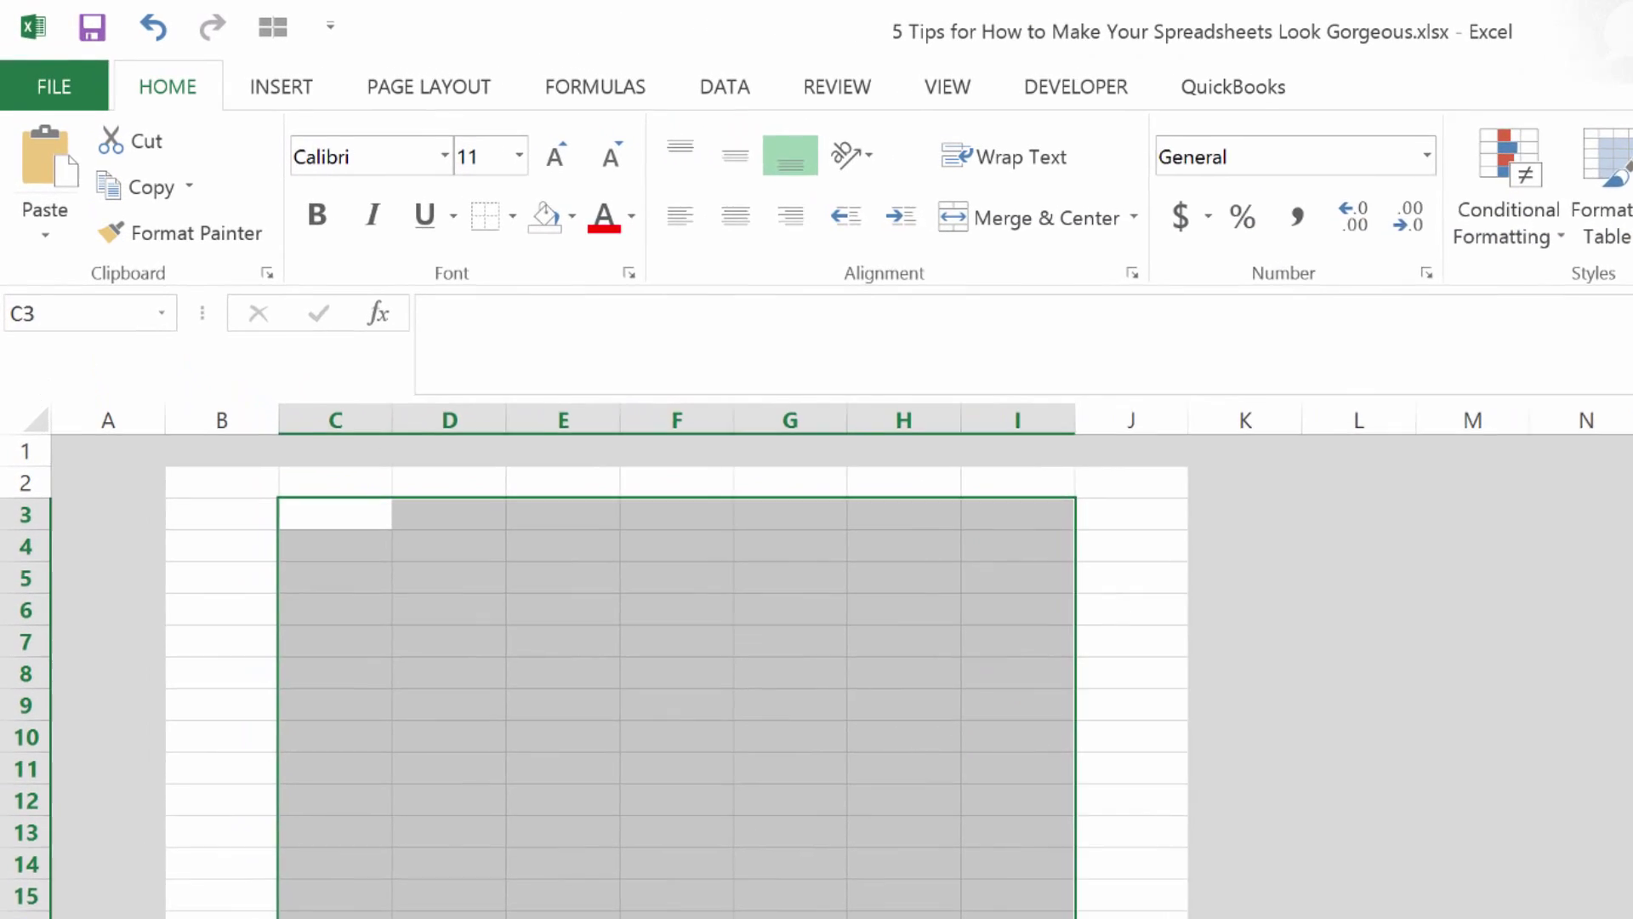
left_click(227, 349)
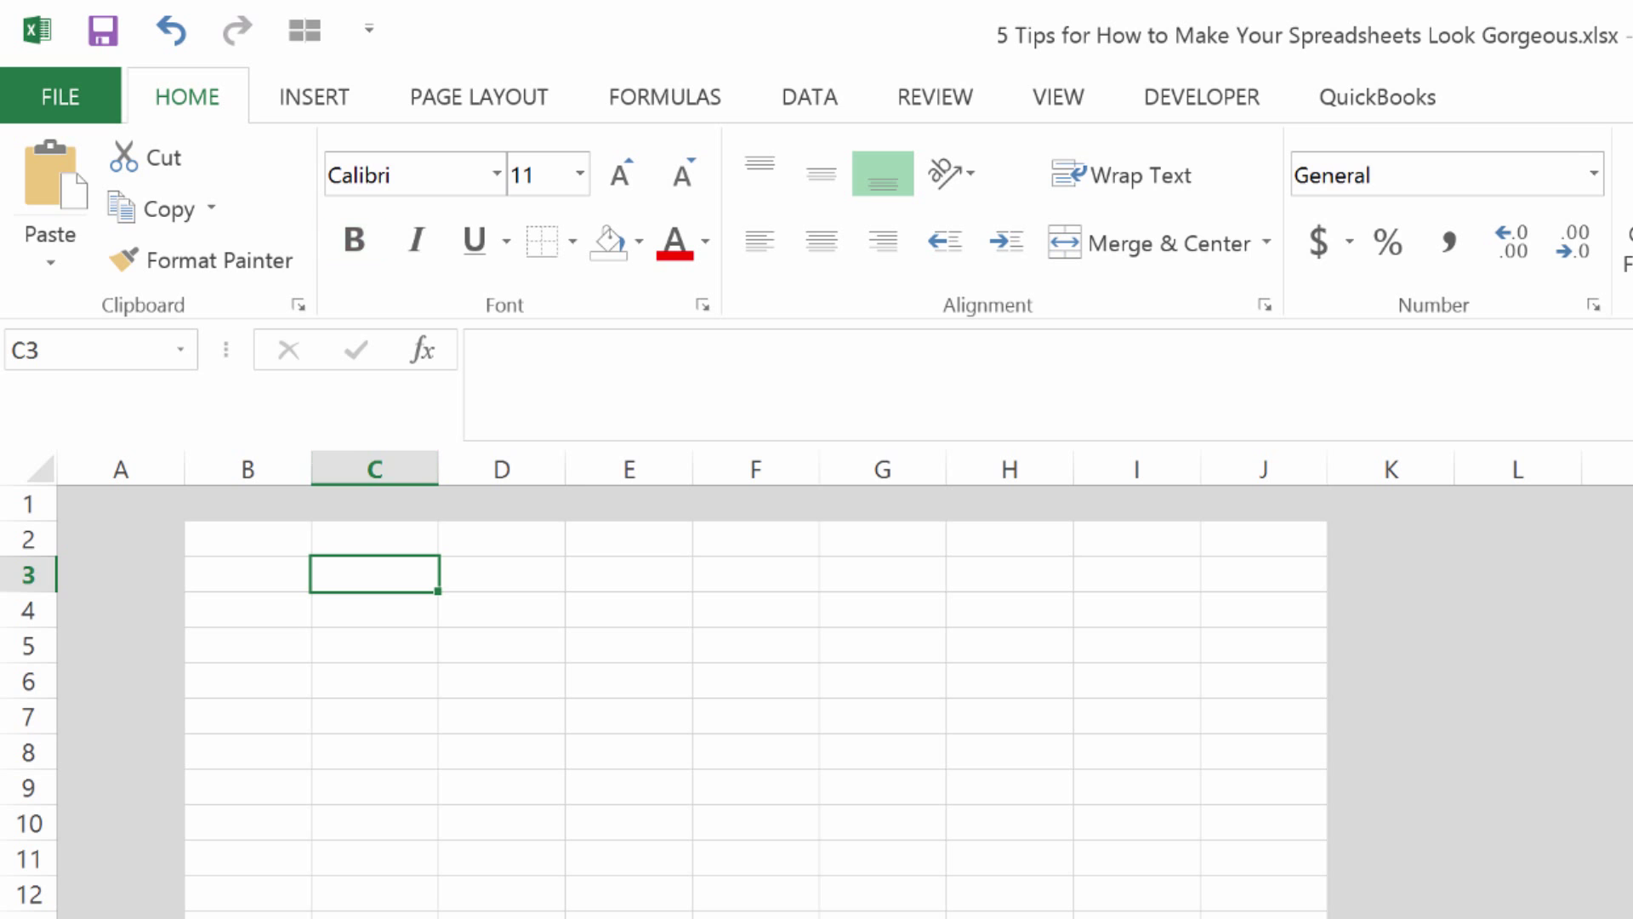
type("=rand")
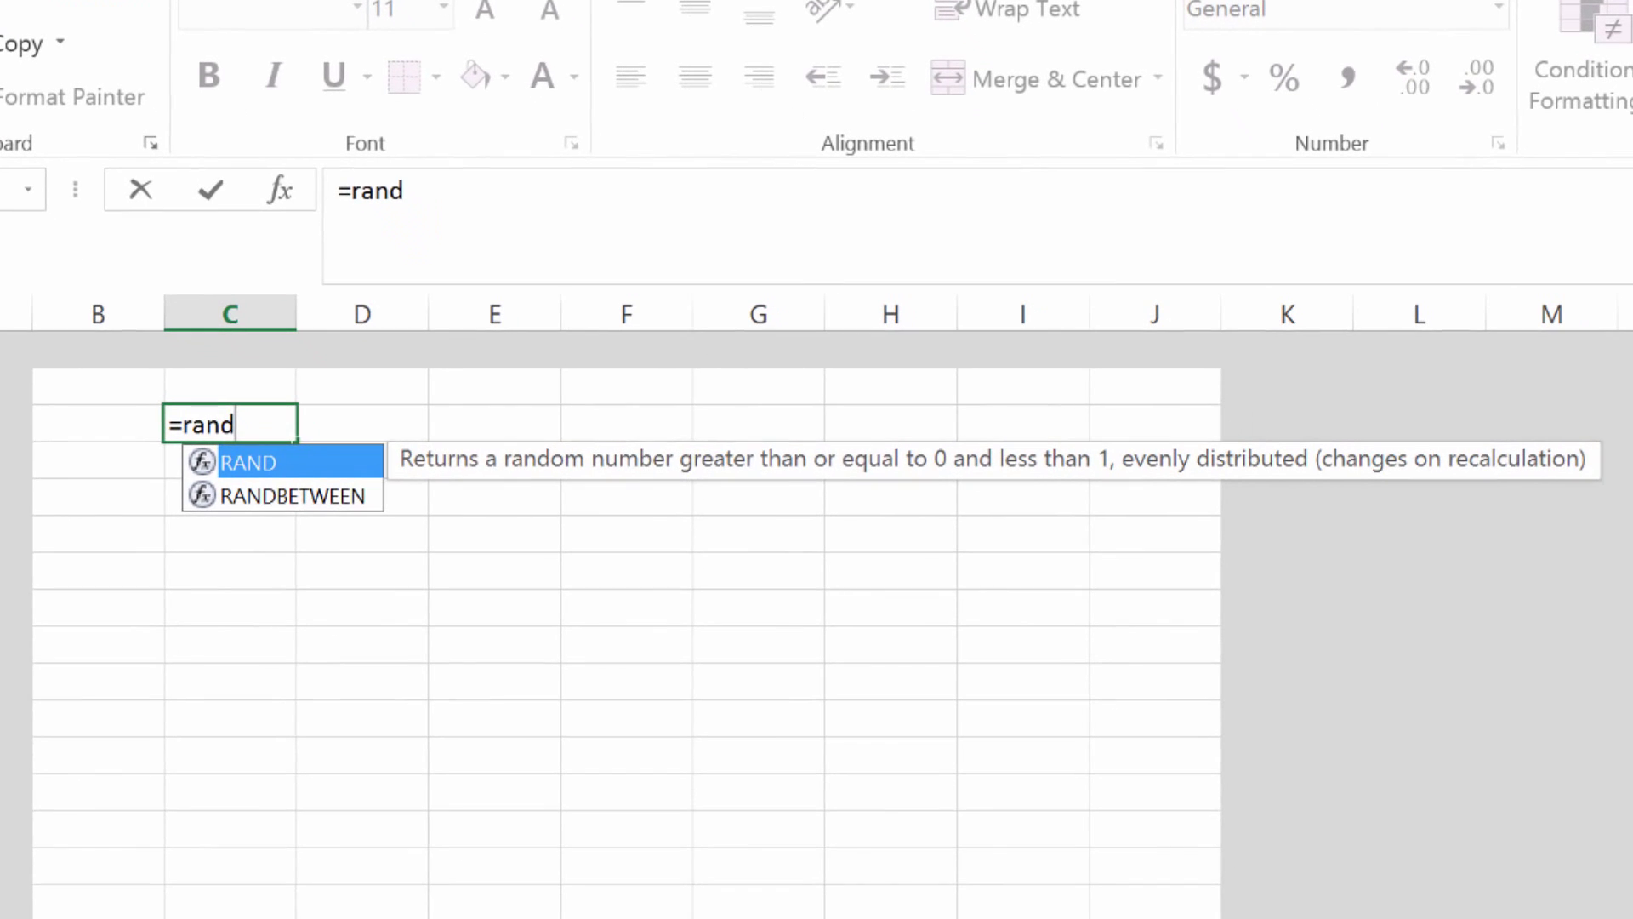
key("Tab")
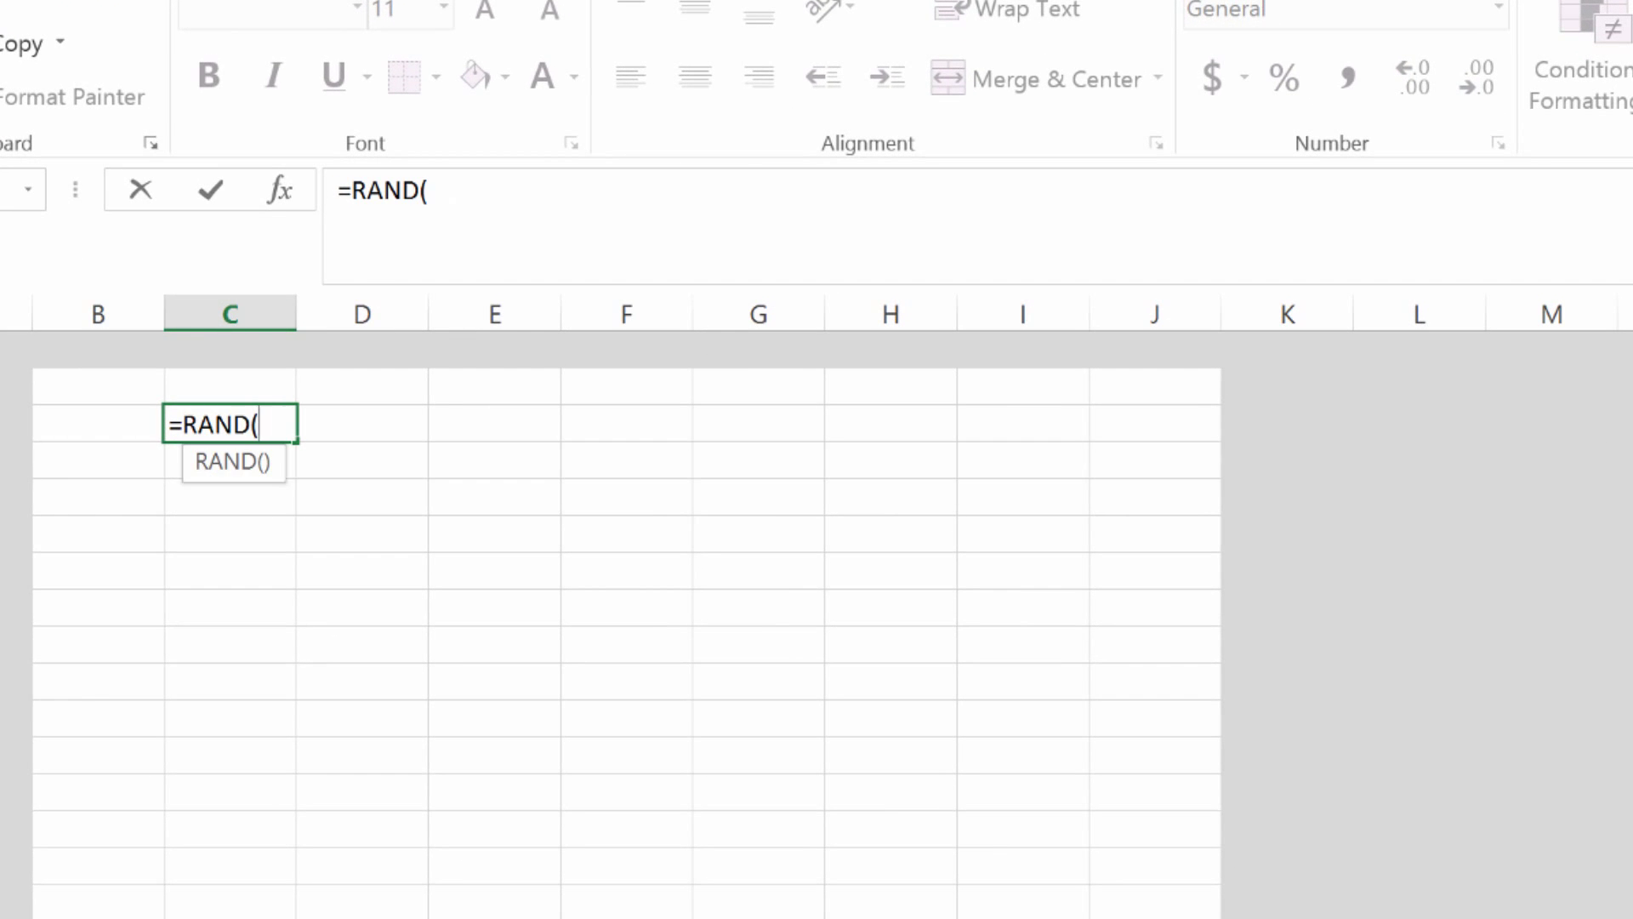
type(")")
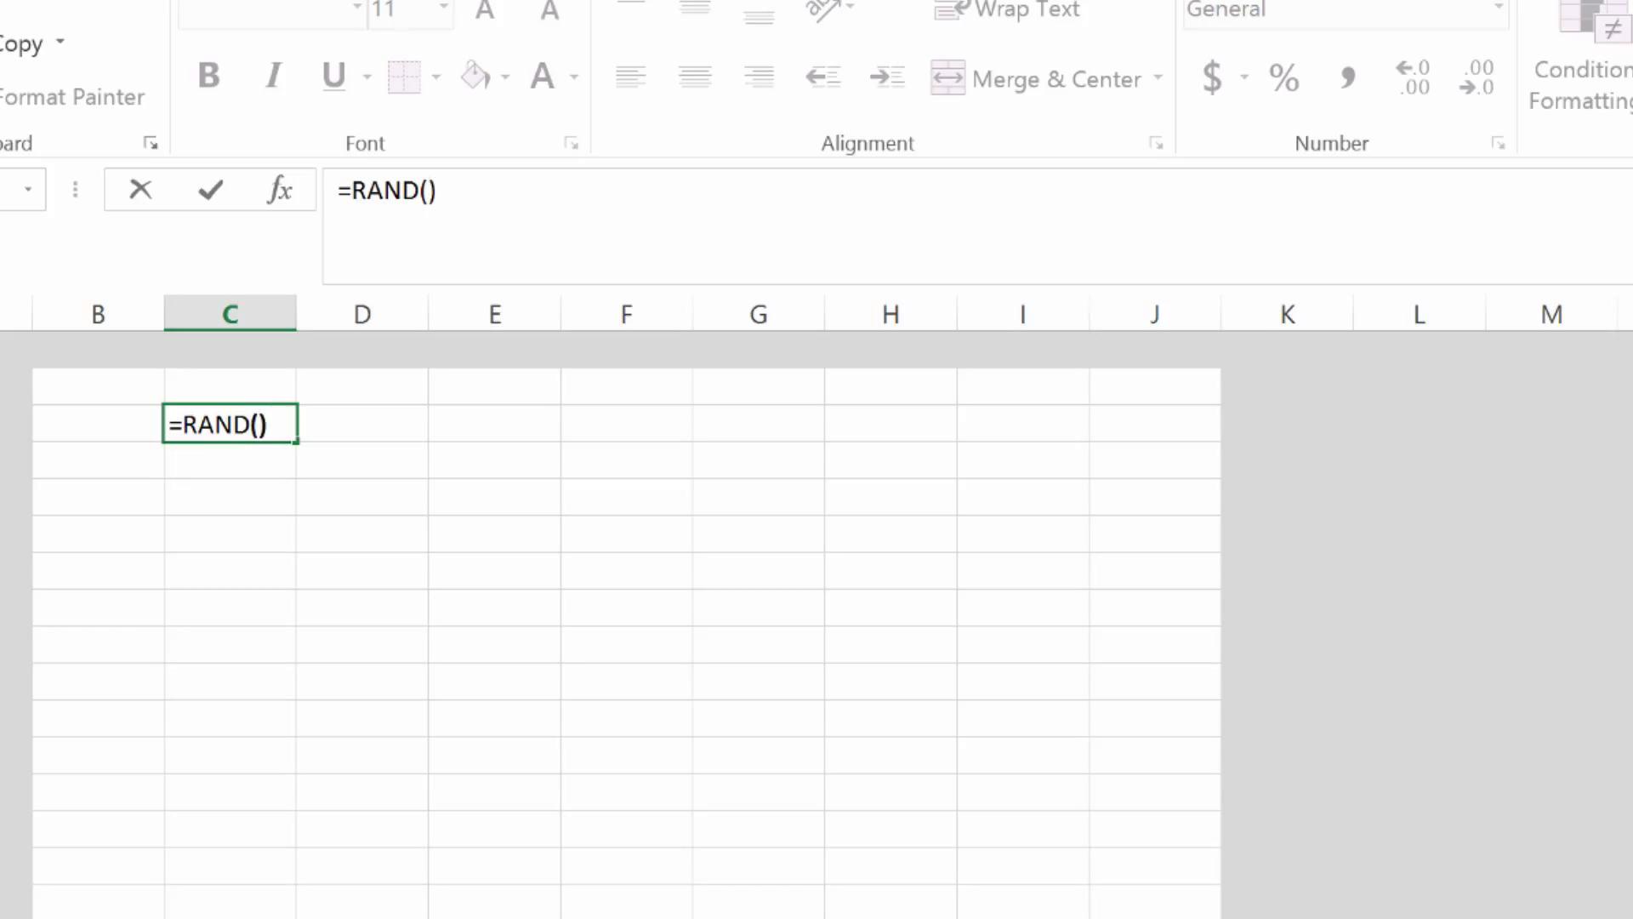
type("*100")
key("Return")
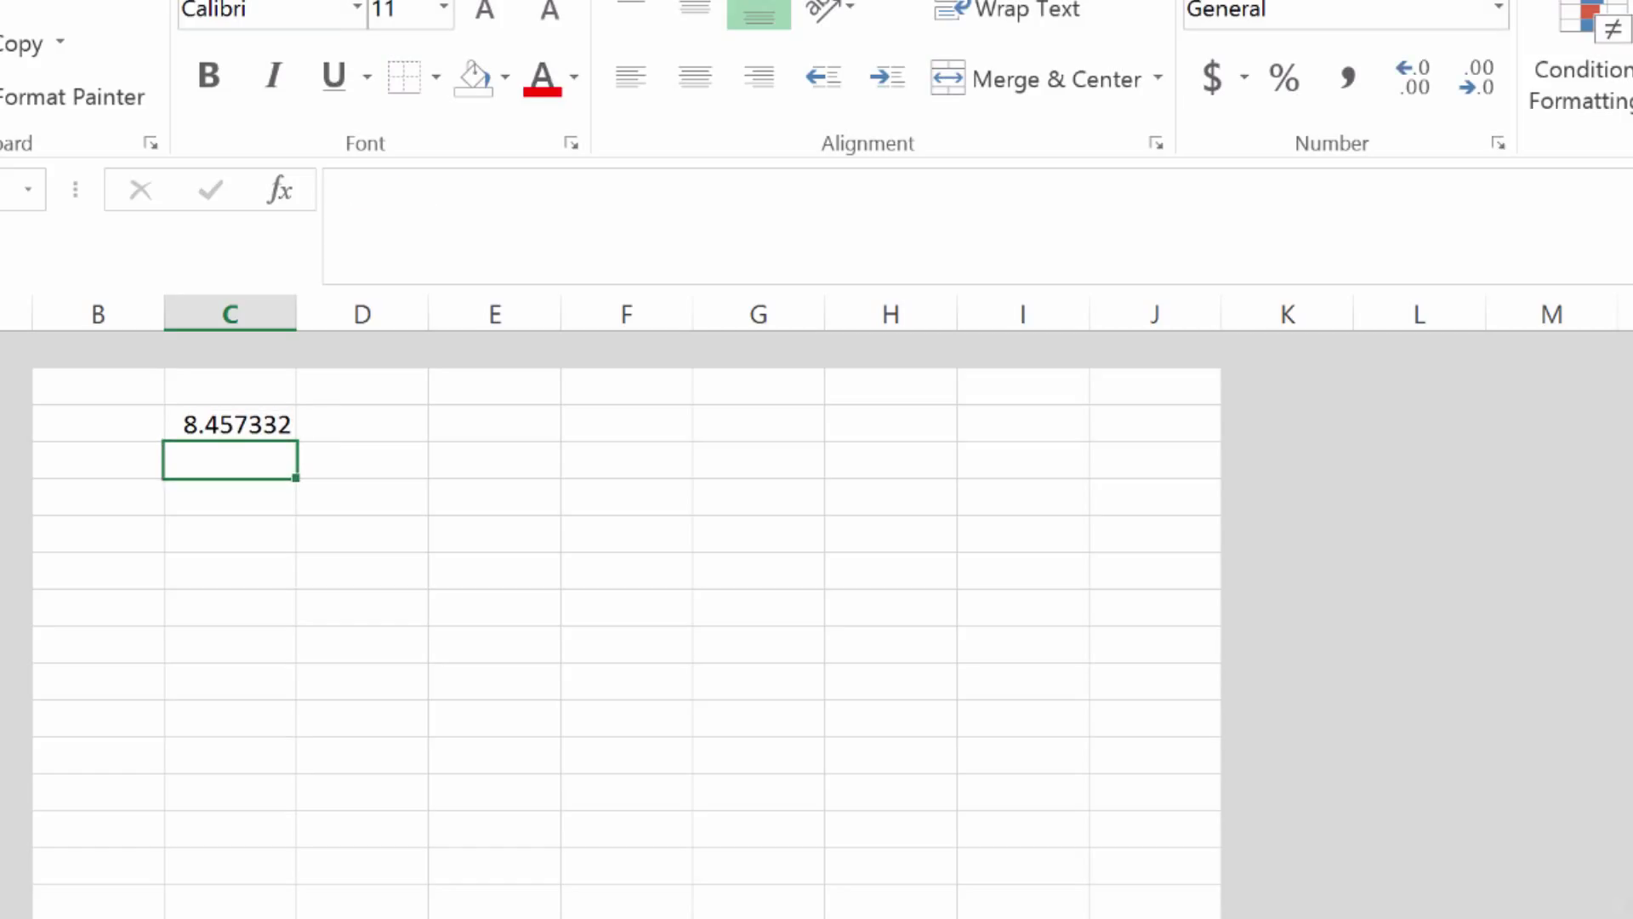
- Change the multiplier of the random number formula in C3 to 1000
key("Up")
key("F2")
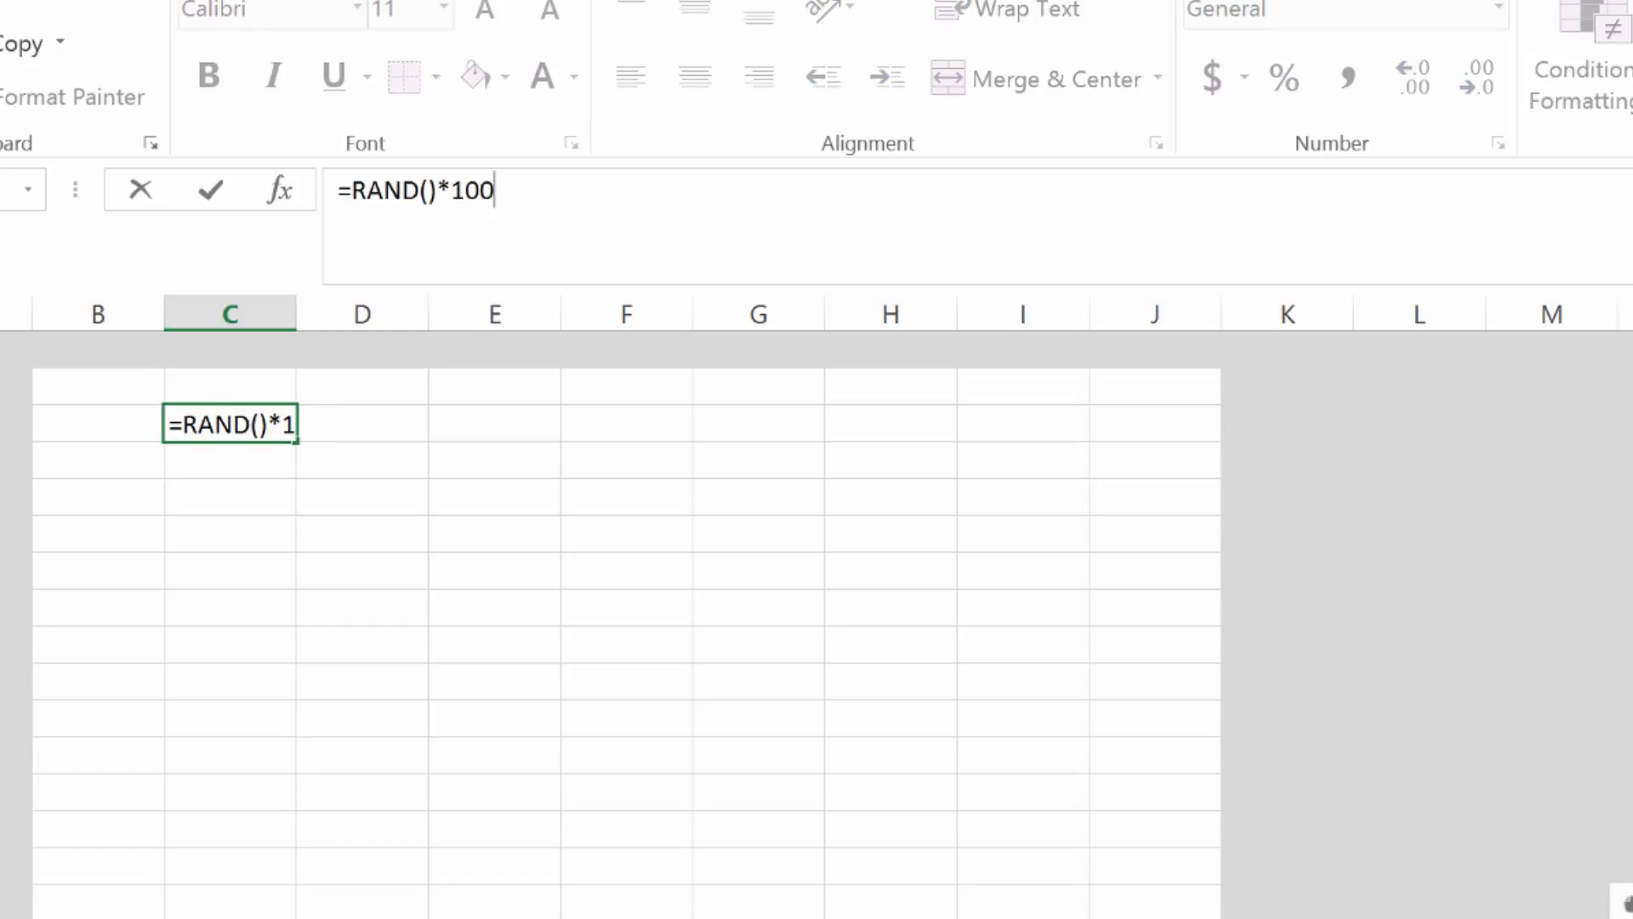
type("0")
key("Return")
key("Up")
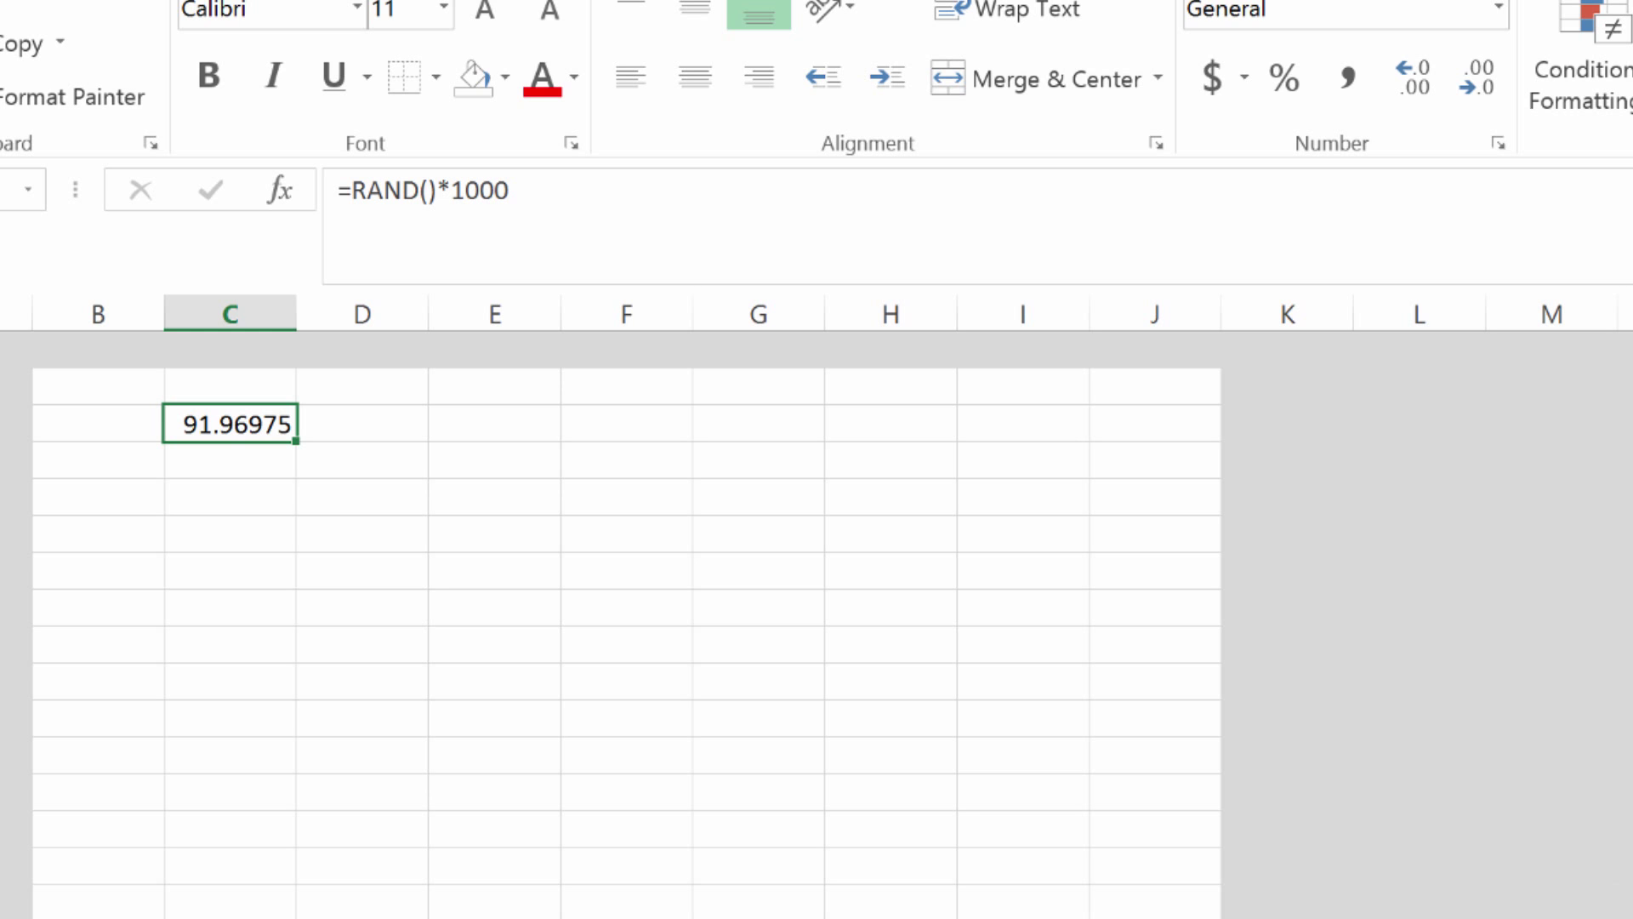
- Wrap the formula in C3 in a ROUND function with two decimals, giving =ROUND(RAND()*1000,2)
left_click(351, 189)
type("Round(")
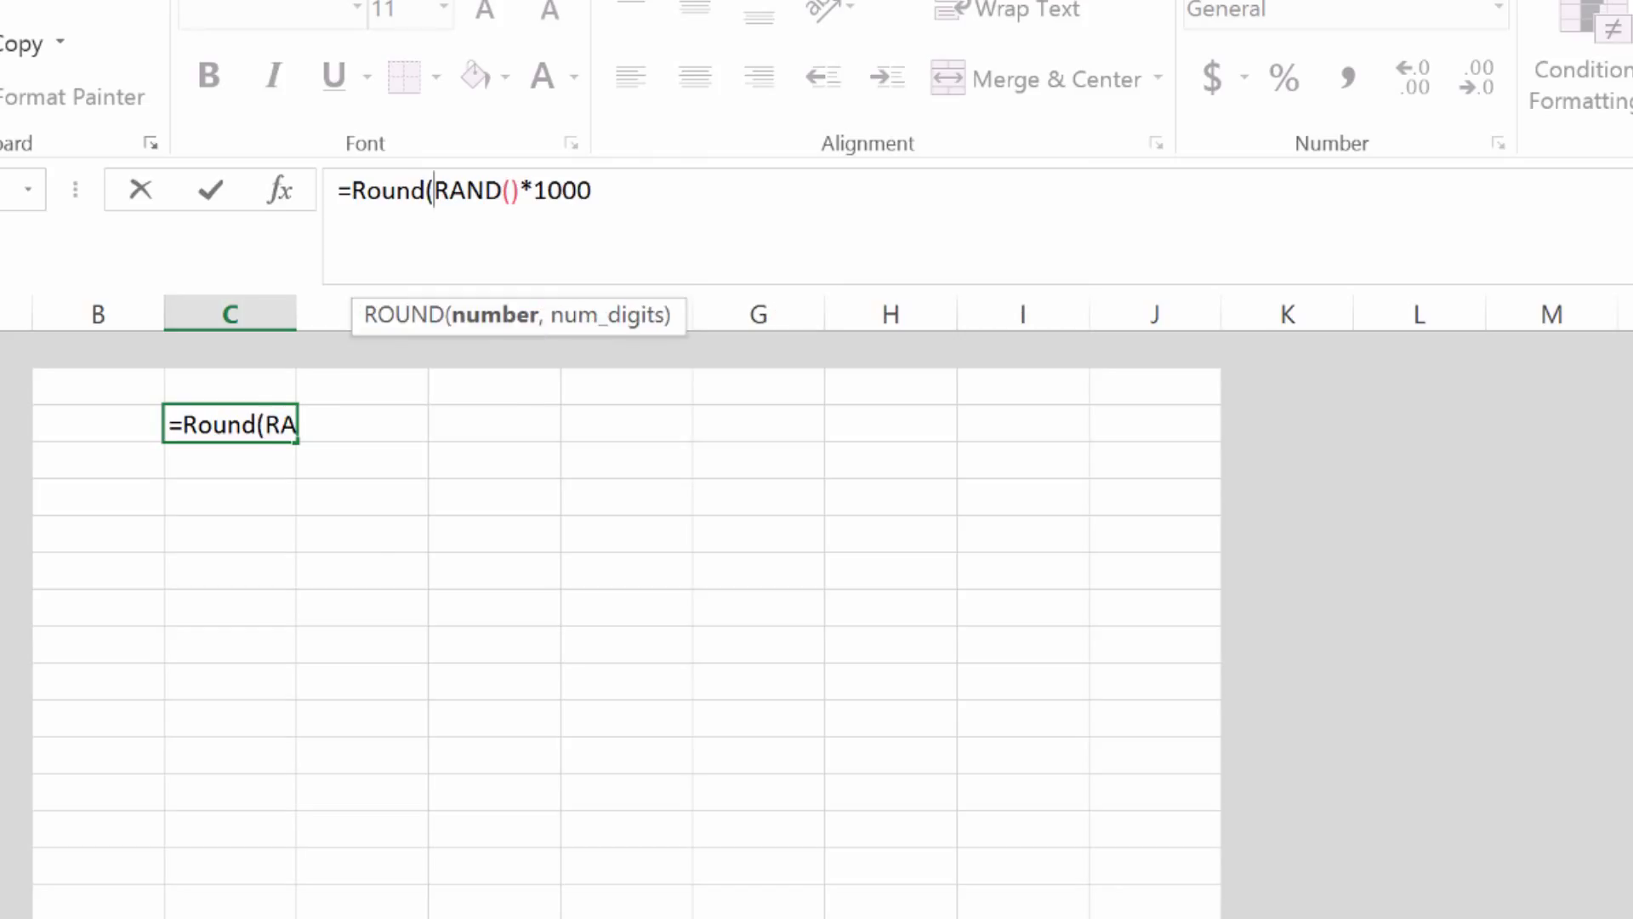
left_click(593, 190)
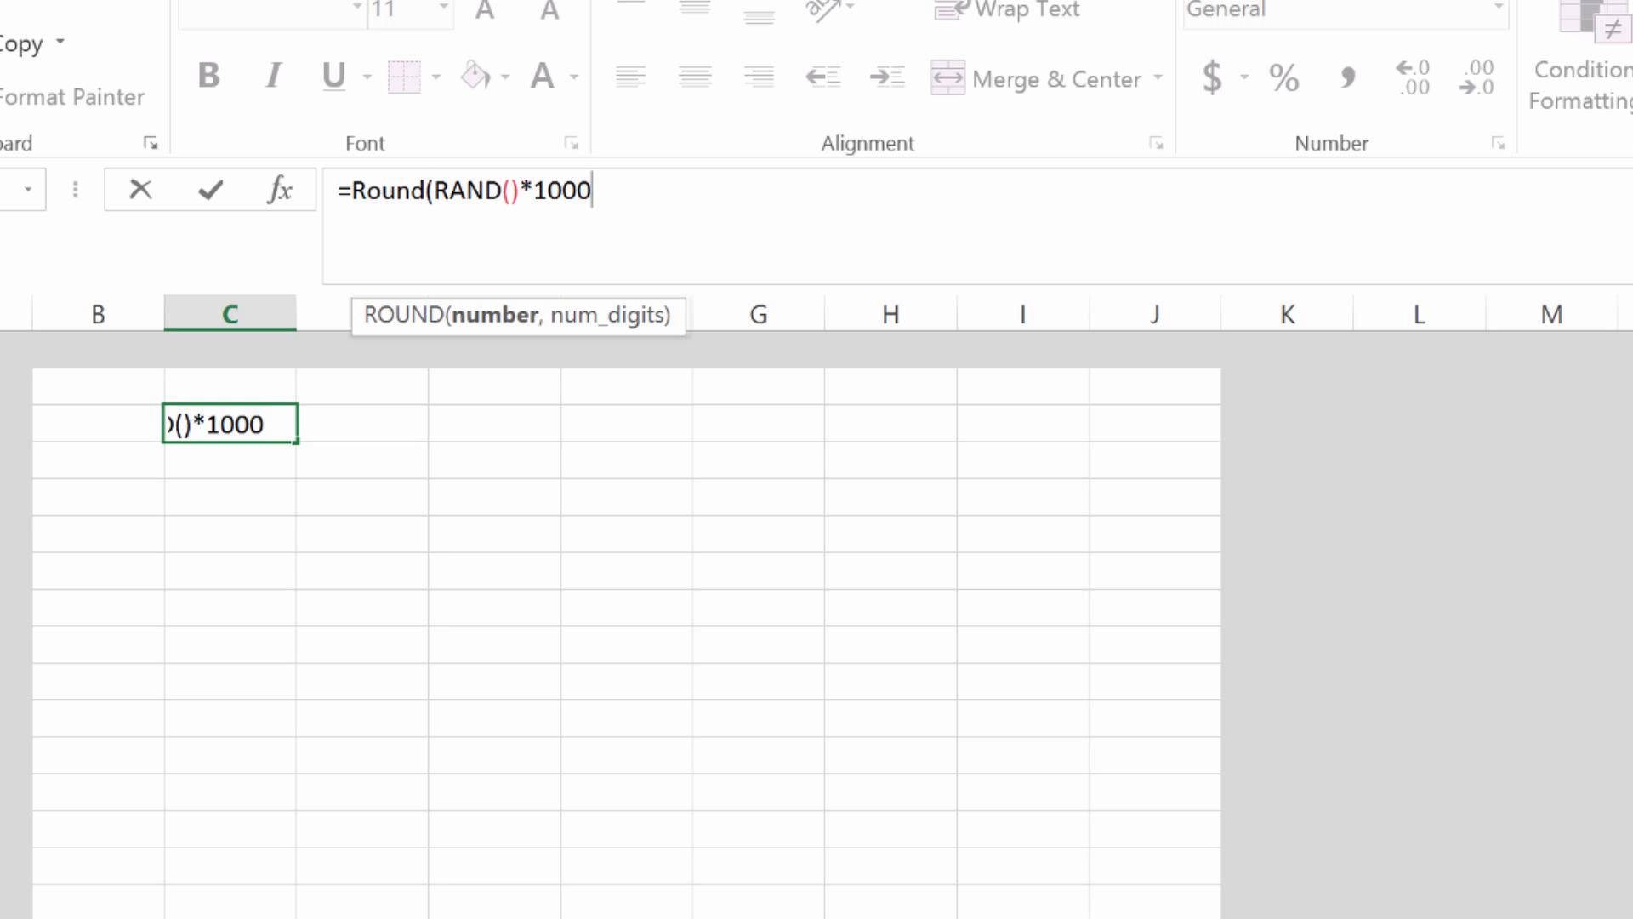
type(",2)")
key("Return")
key("Up")
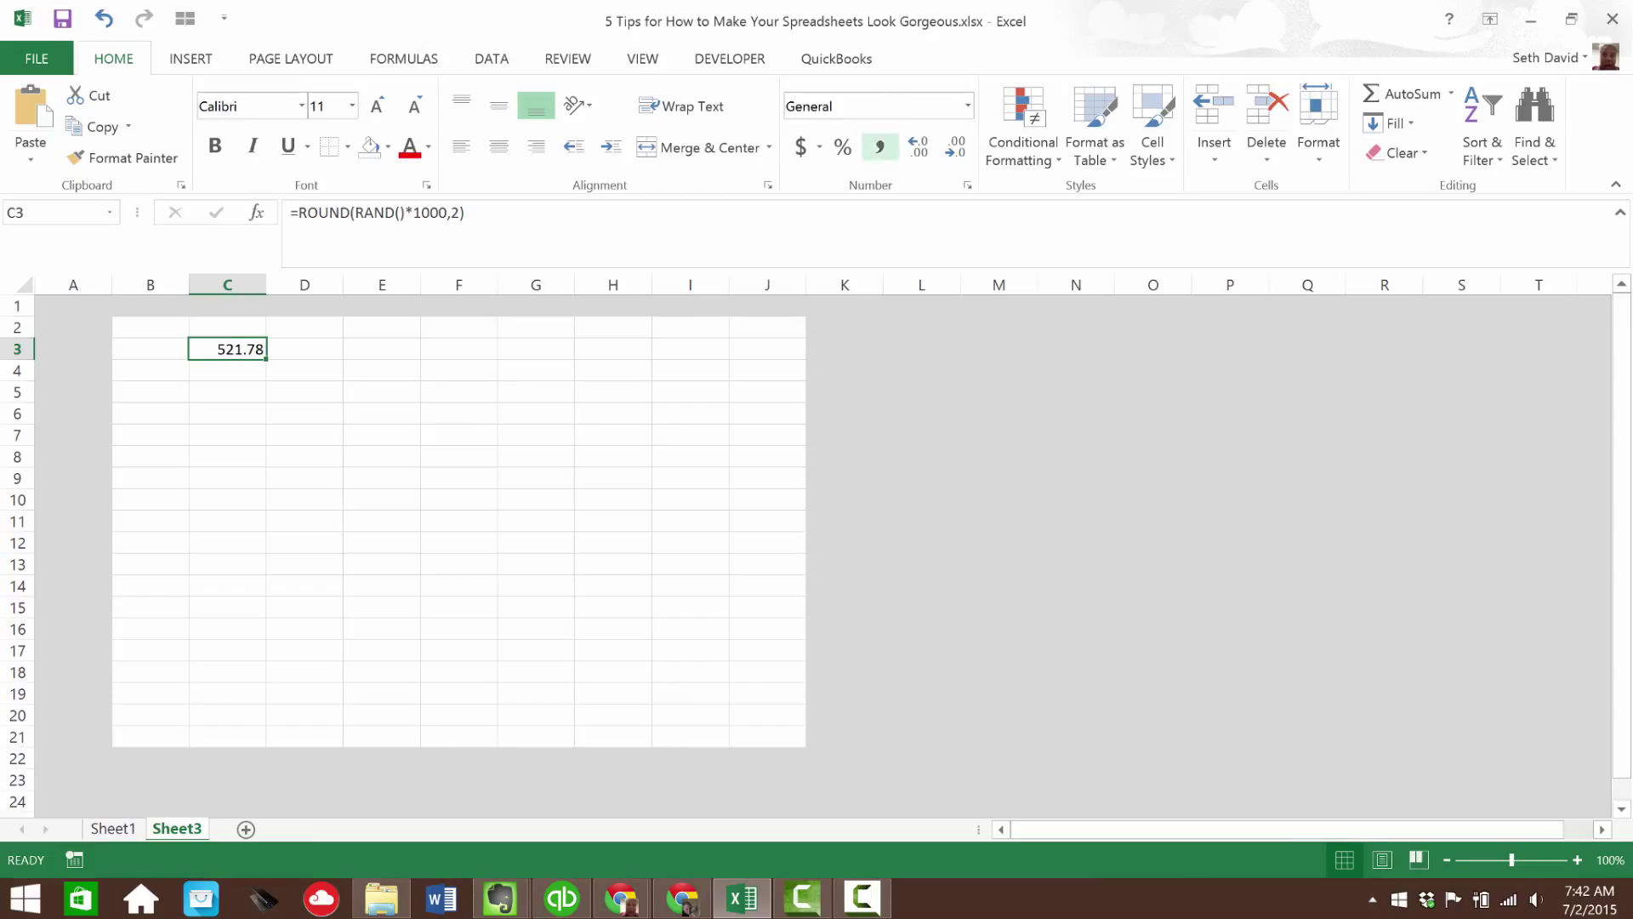
- Apply the comma number style to C3 and copy the cell into the whole range C3:I20
left_click(1207, 97)
key("ctrl+c")
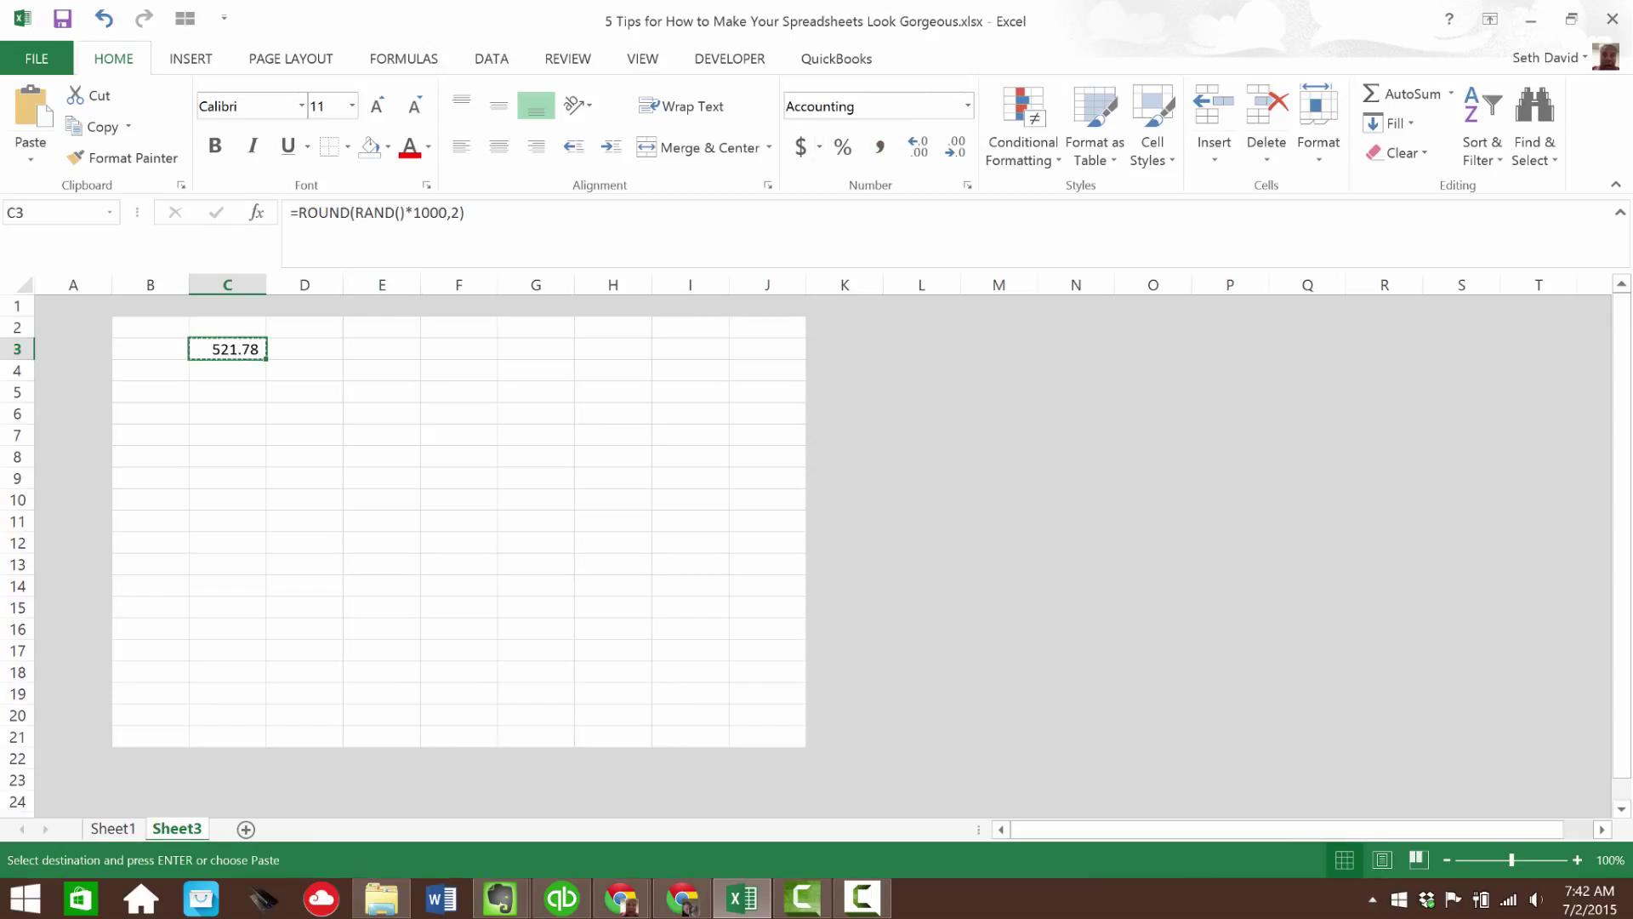
key("shift+Right")
key("shift+Right")
key("shift+Right")
key("shift+Right")
key("shift+Right")
key("shift+Right")
key("shift+Down")
key("shift+Down")
key("shift+Down")
key("shift+Down")
key("shift+Down")
key("shift+Down")
key("shift+Down")
key("shift+Down")
key("shift+Down")
key("shift+Down")
key("shift+Down")
key("shift+Down")
key("shift+Down")
key("shift+Down")
key("shift+Down")
key("shift+Down")
key("shift+Down")
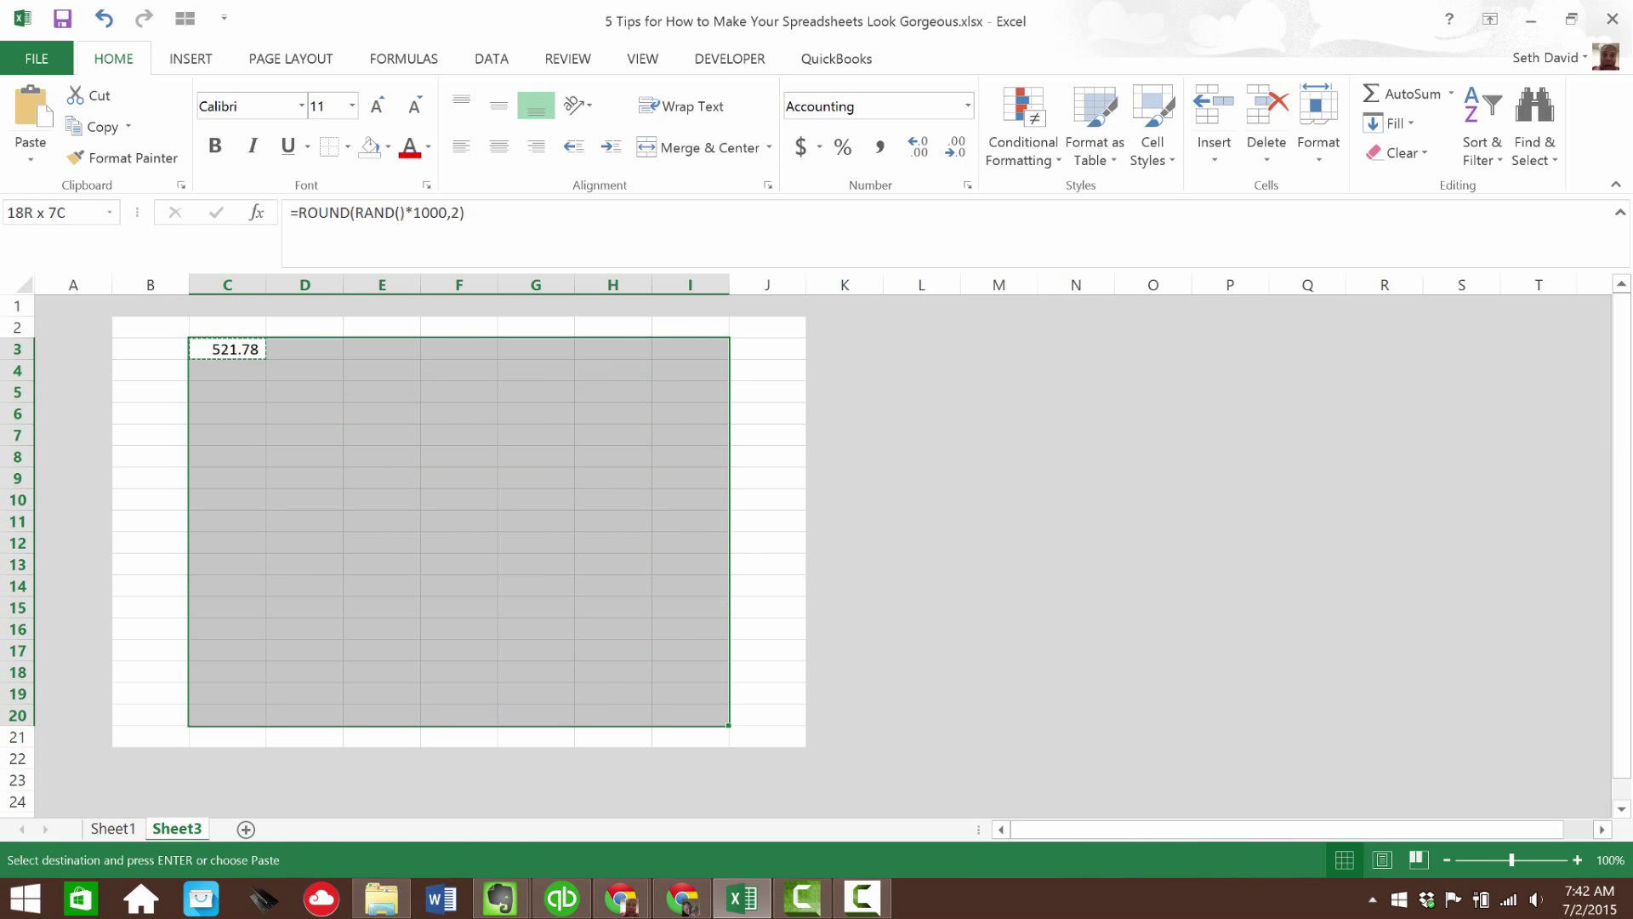
key("Return")
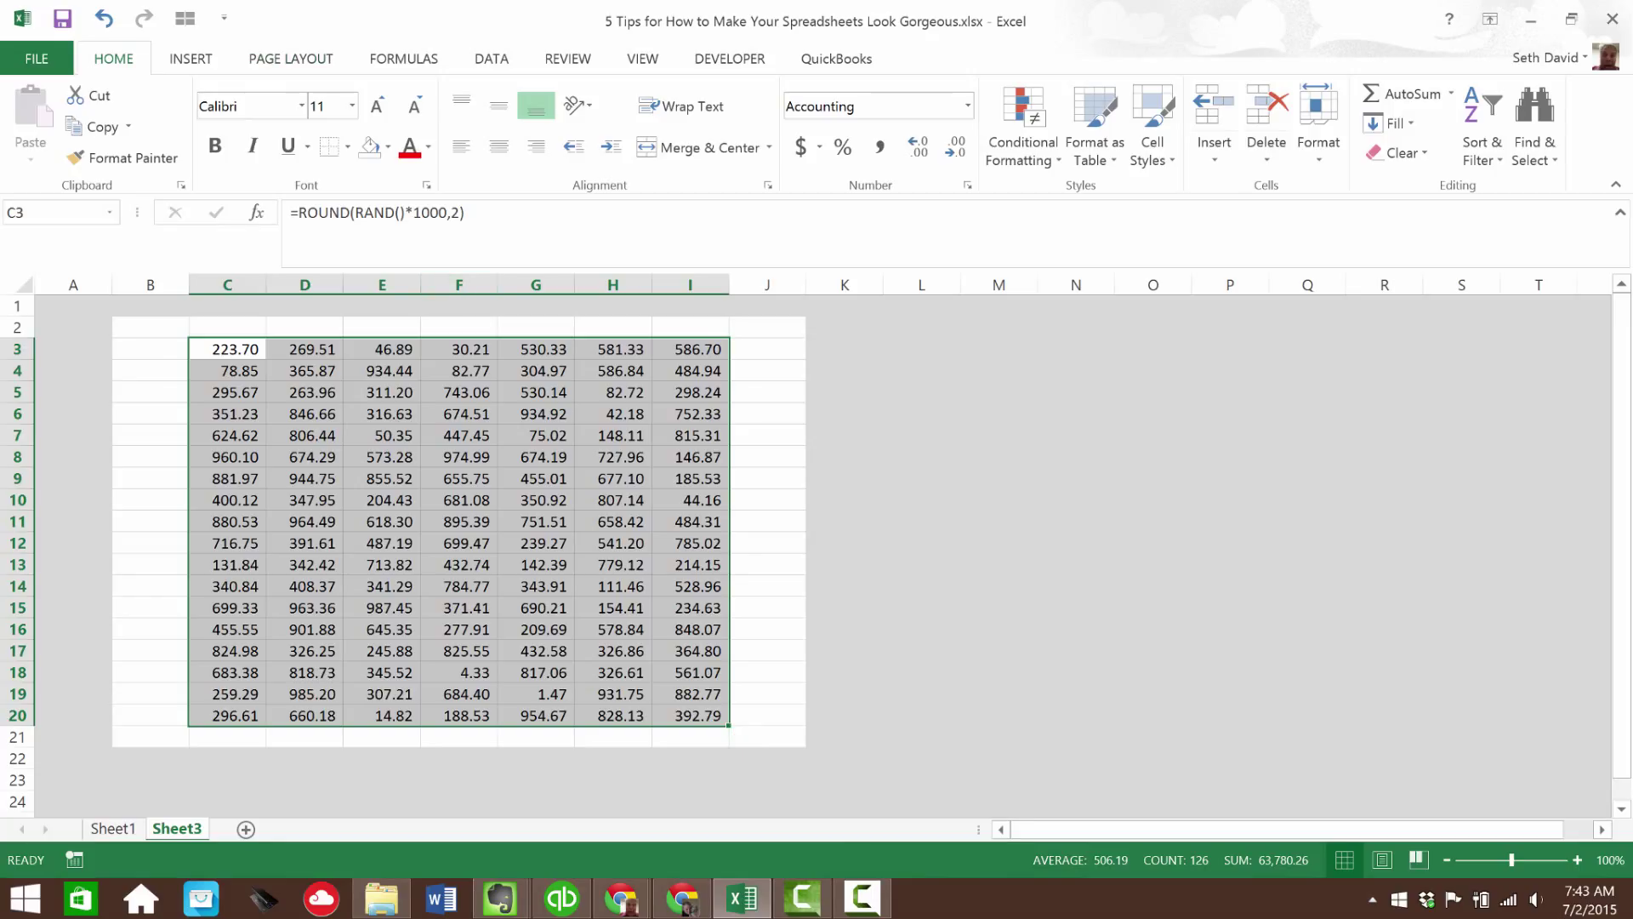
left_click(845, 349)
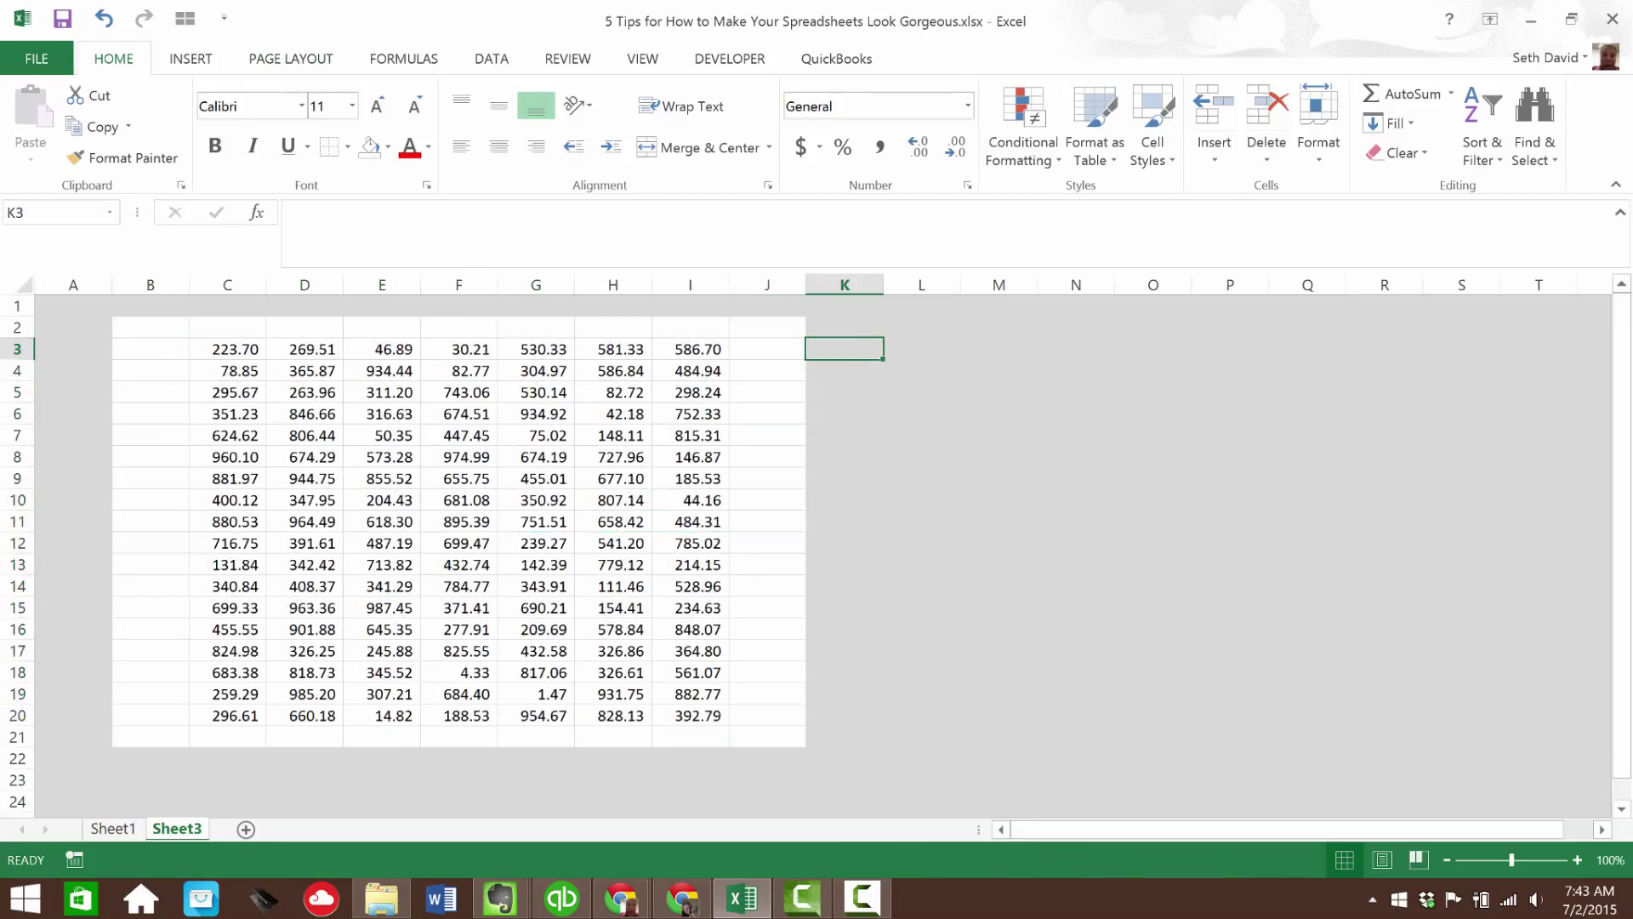
- Enter a test value of 1 in cell L3 to recalculate the random numbers, and clear the cell again
key("Right")
type("1")
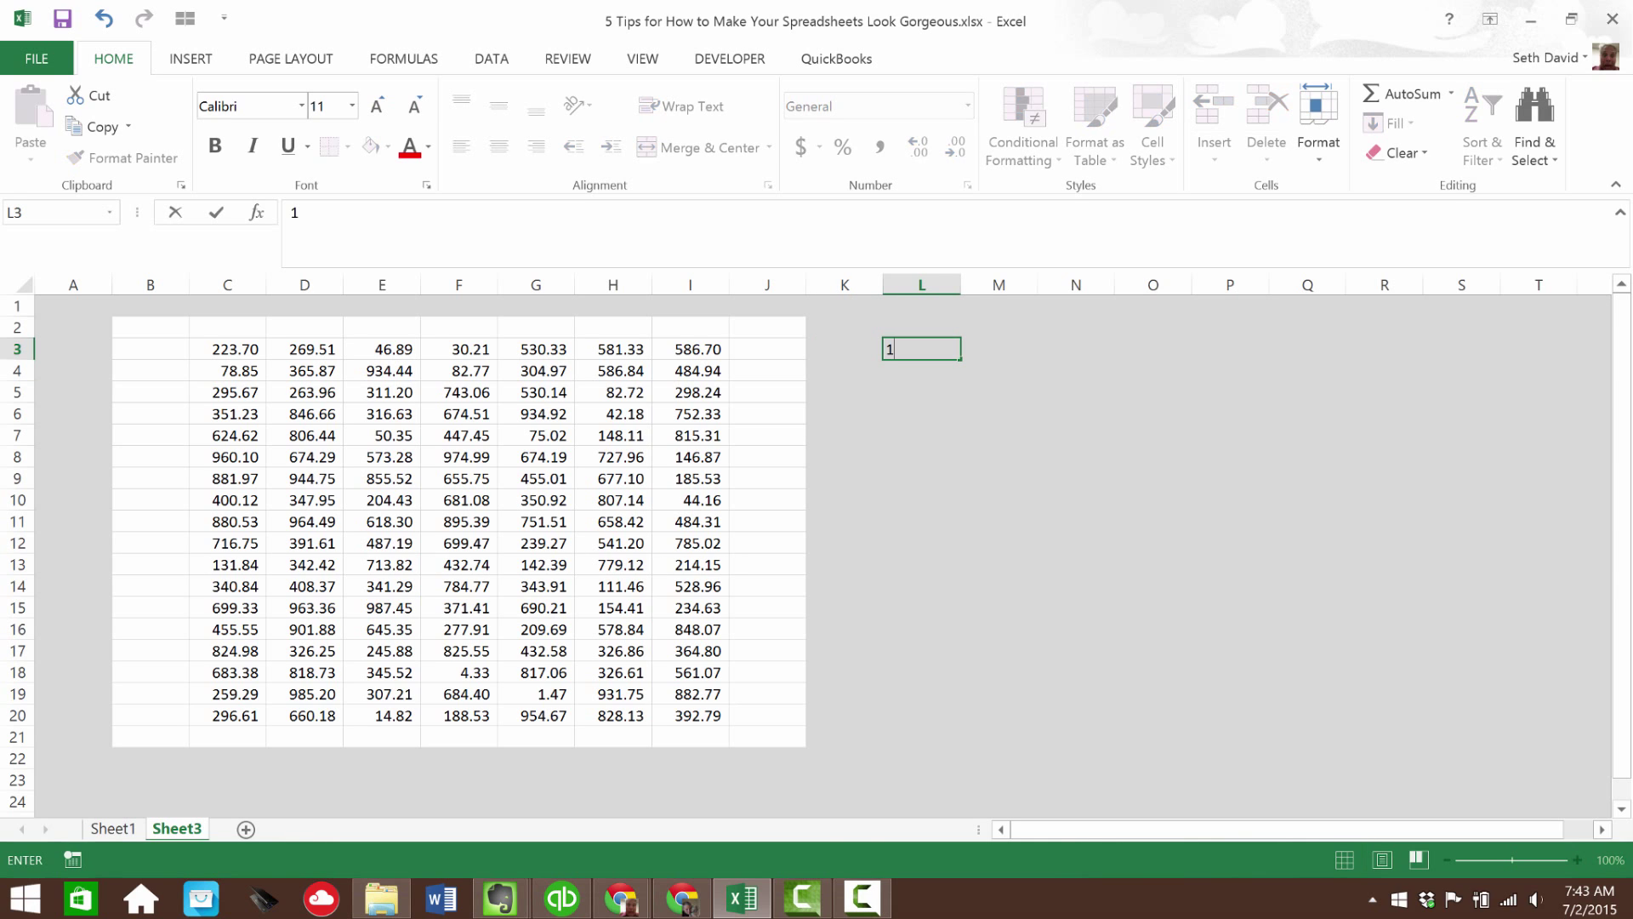
key("Return")
key("Up")
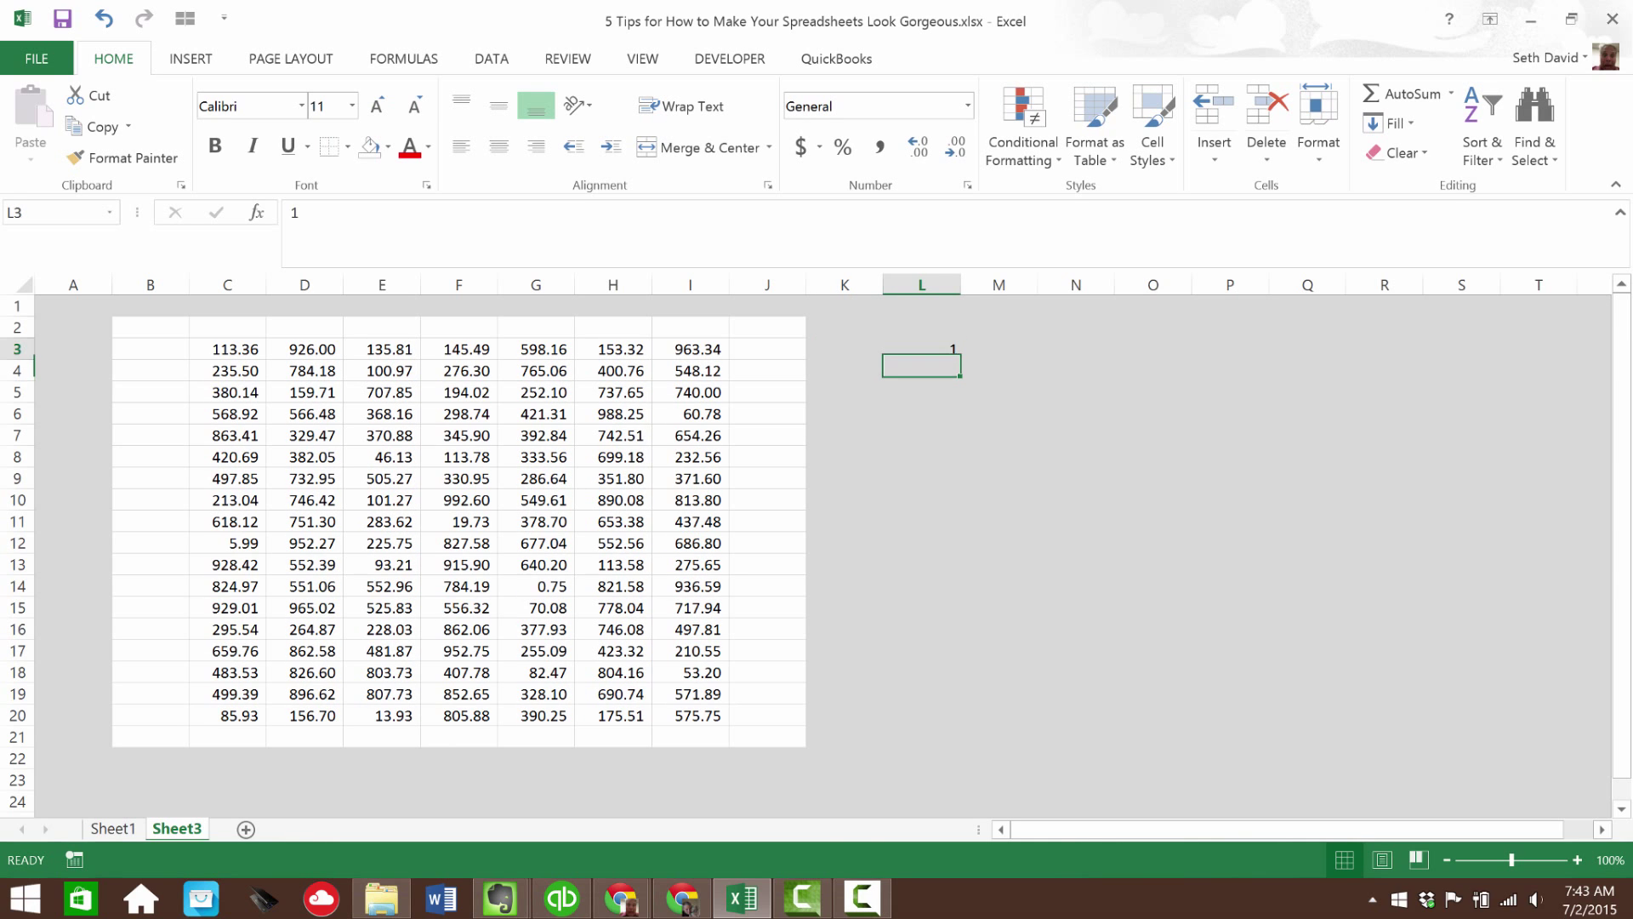
key("Delete")
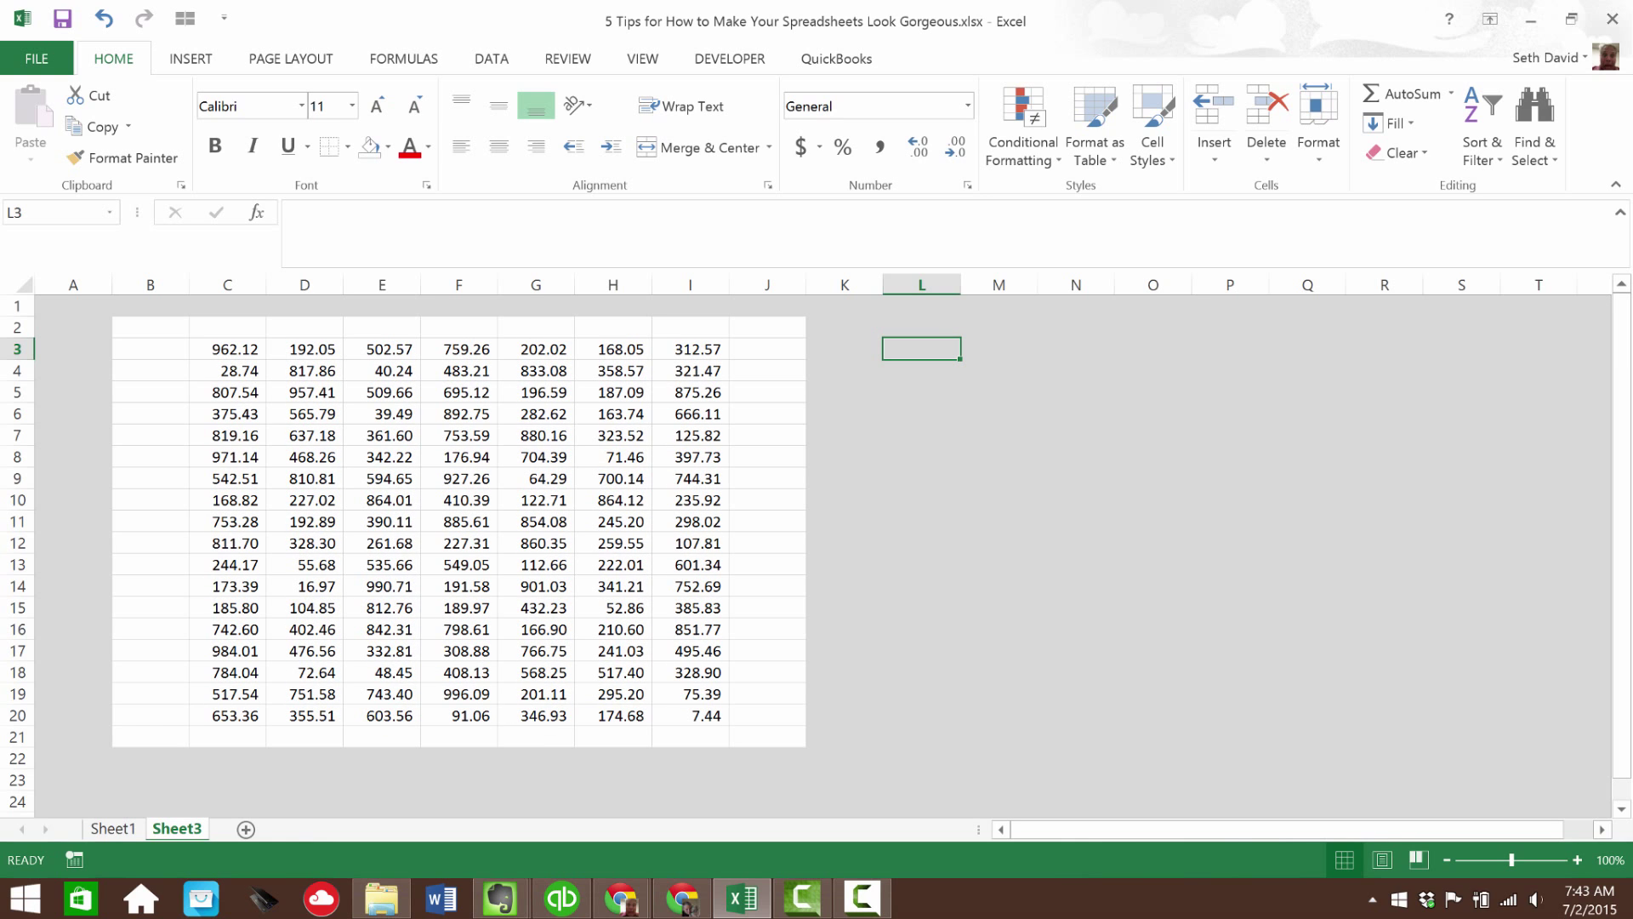
- Replace the random number formulas in C3:I20 with fixed values by copying the range and pasting it over itself with Paste Special Values
left_click_drag(227, 349, 690, 715)
key("ctrl+c")
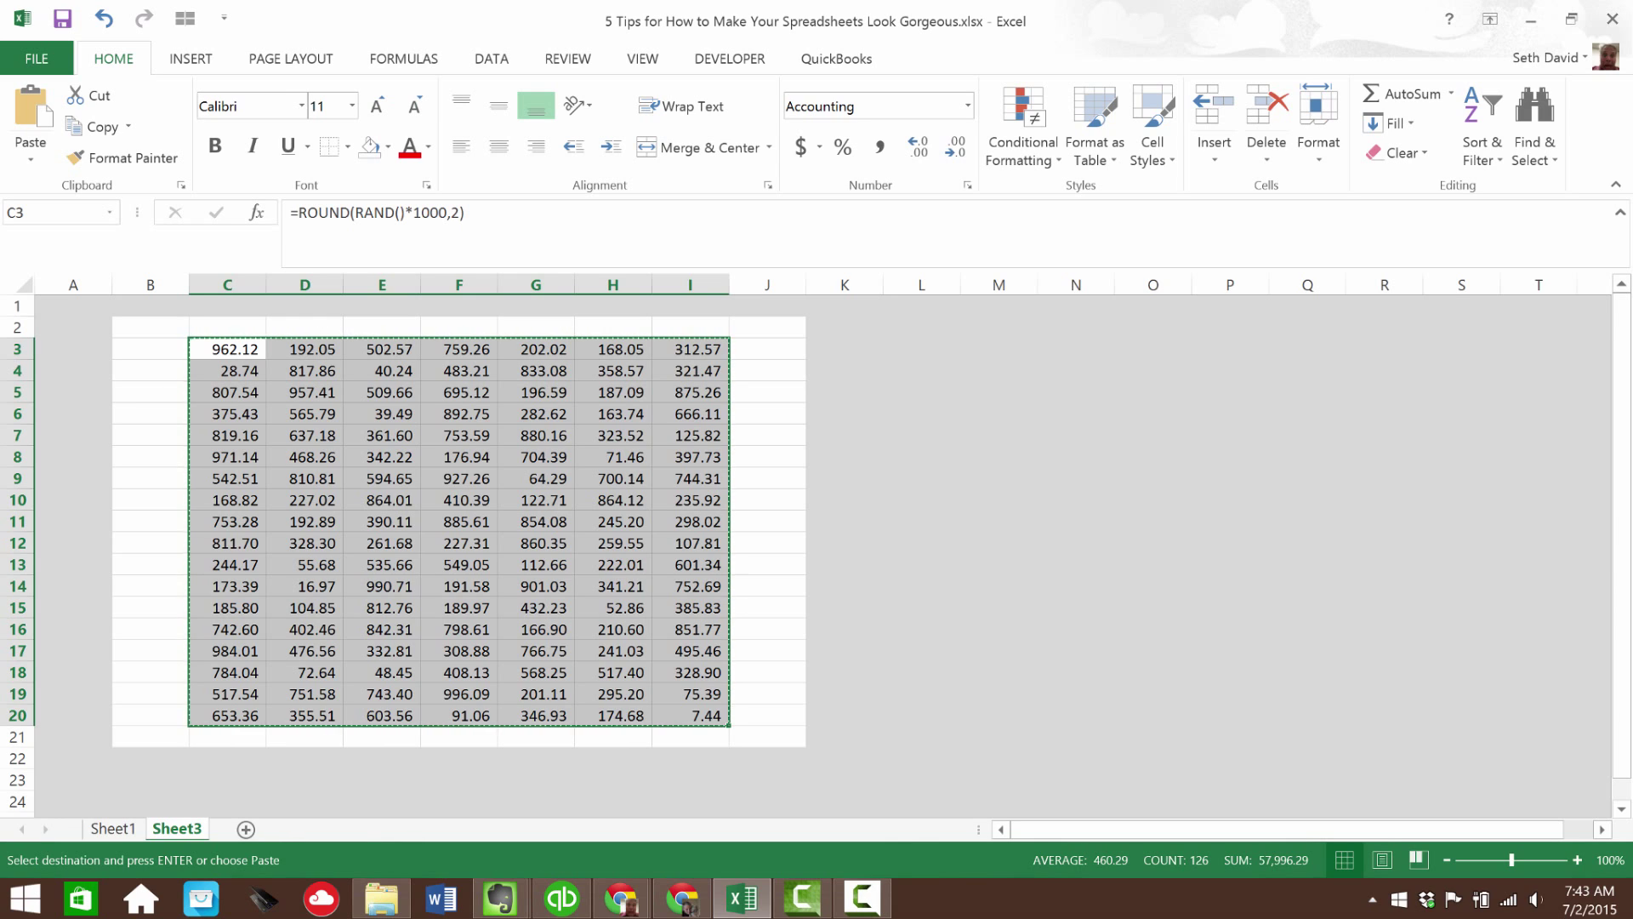
right_click(241, 354)
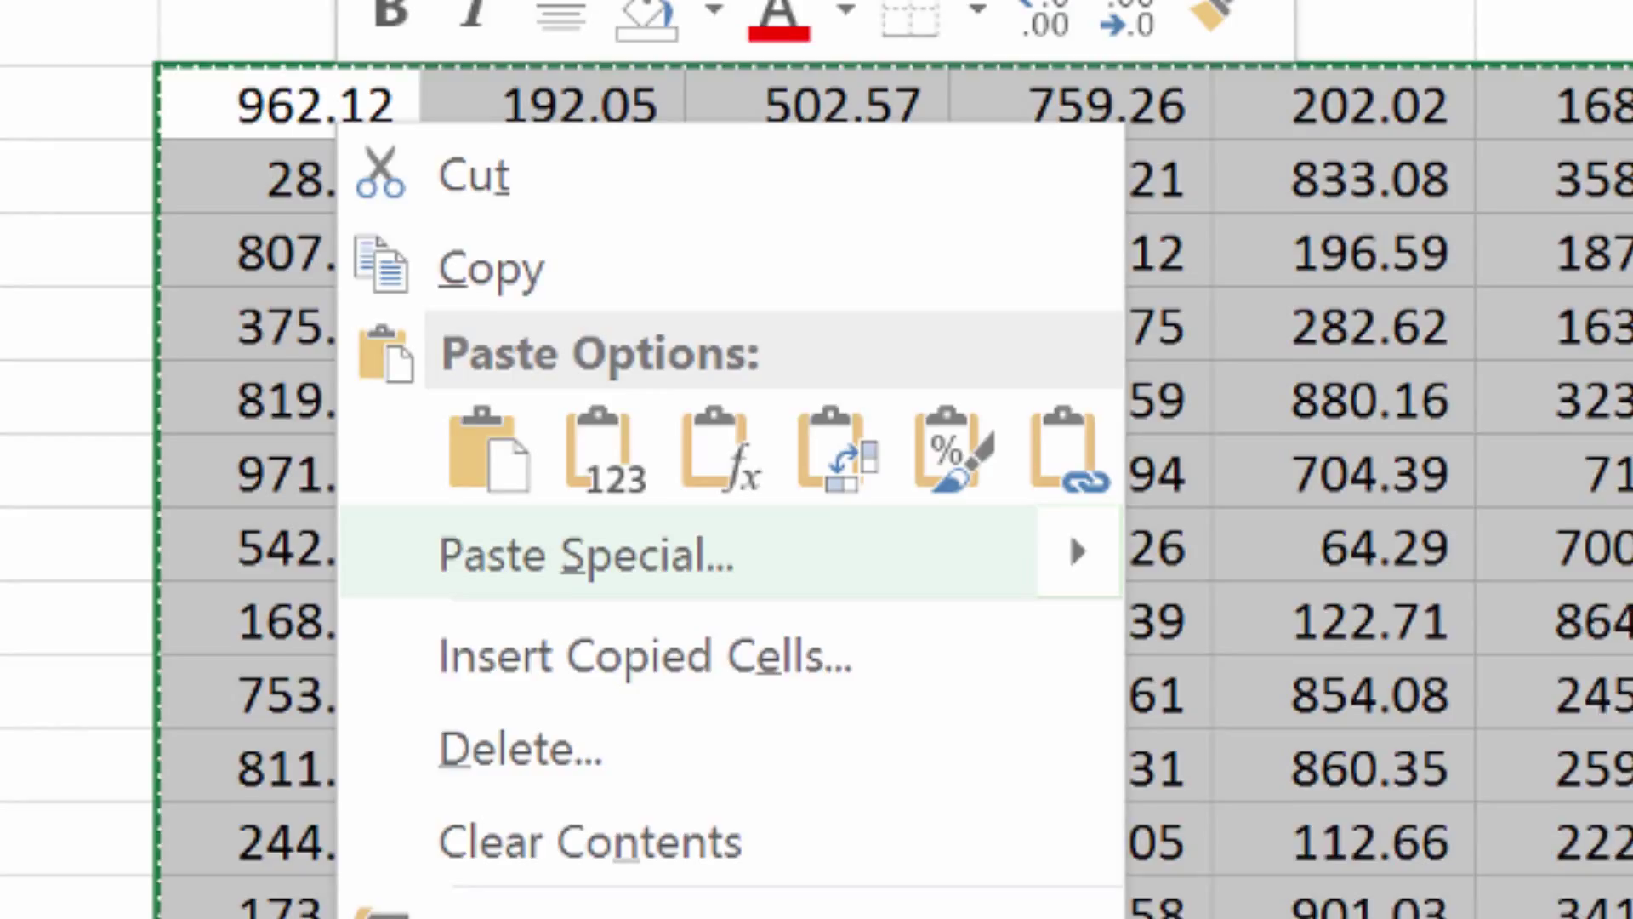
mouse_move(1078, 554)
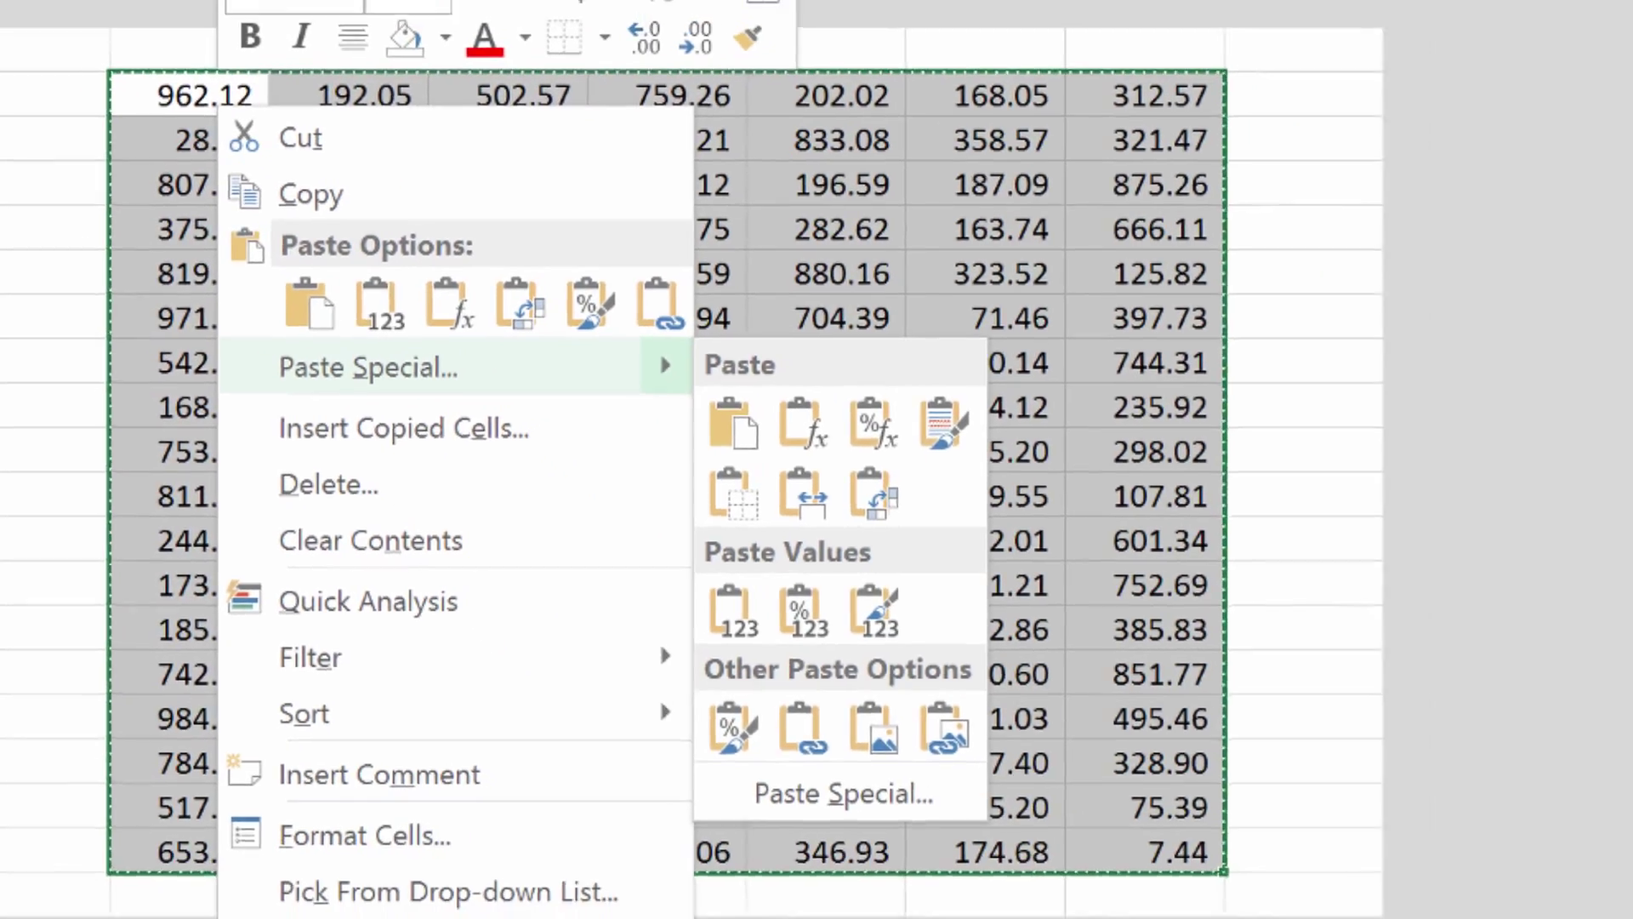
left_click(850, 455)
left_click_drag(294, 265, 1029, 230)
left_click(851, 344)
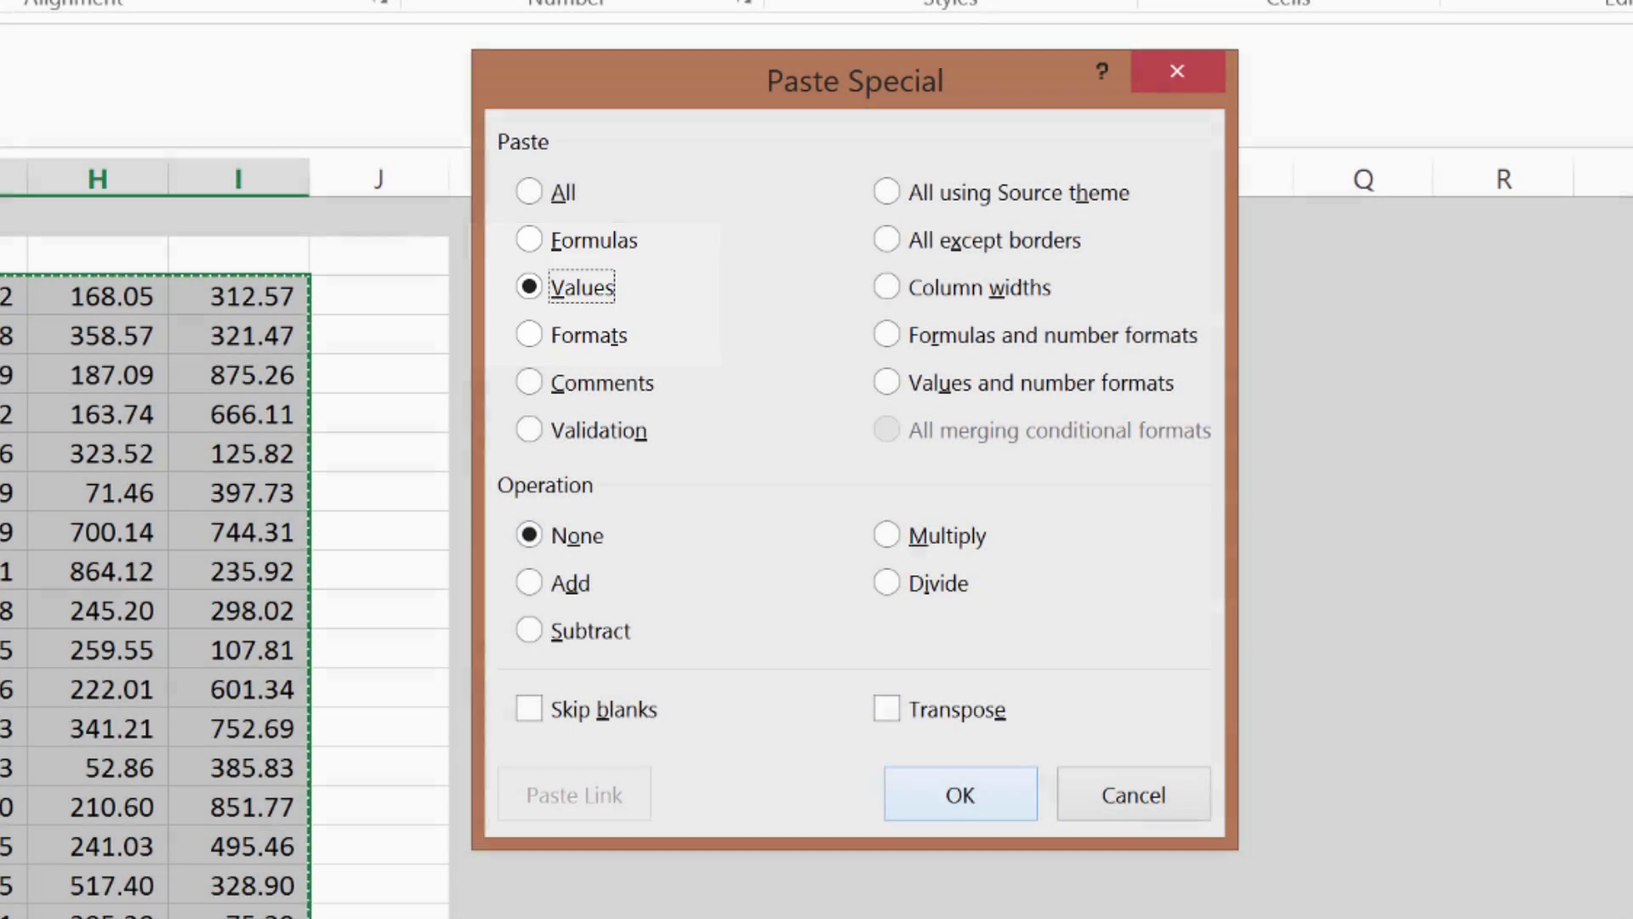
left_click(964, 789)
key("Return")
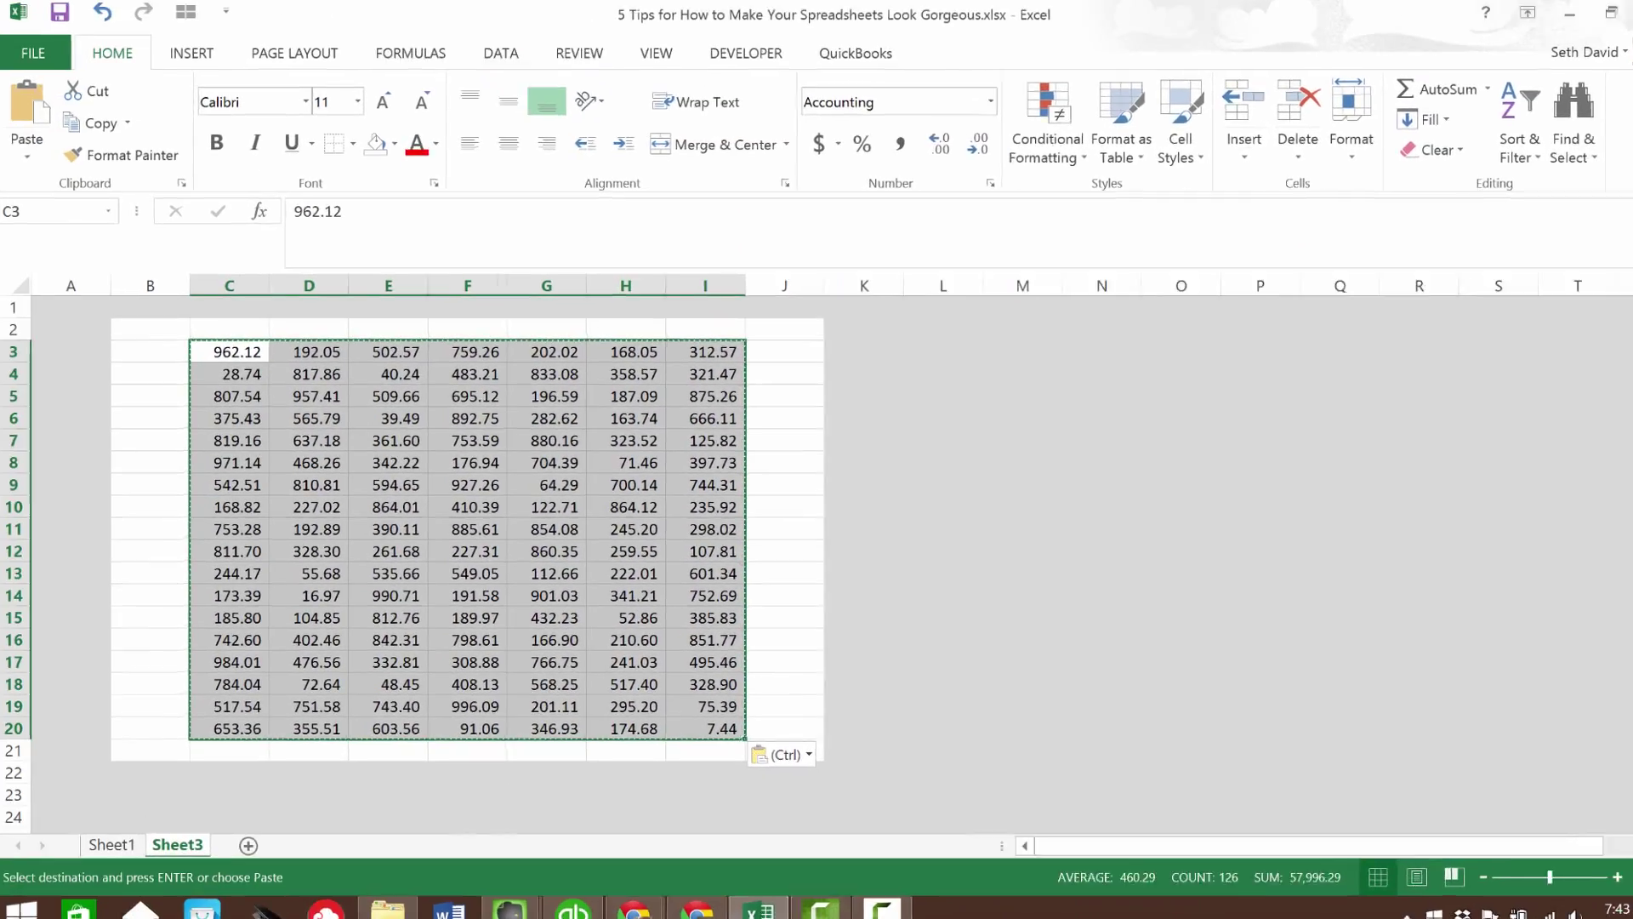
key("Escape")
left_click_drag(344, 212, 290, 214)
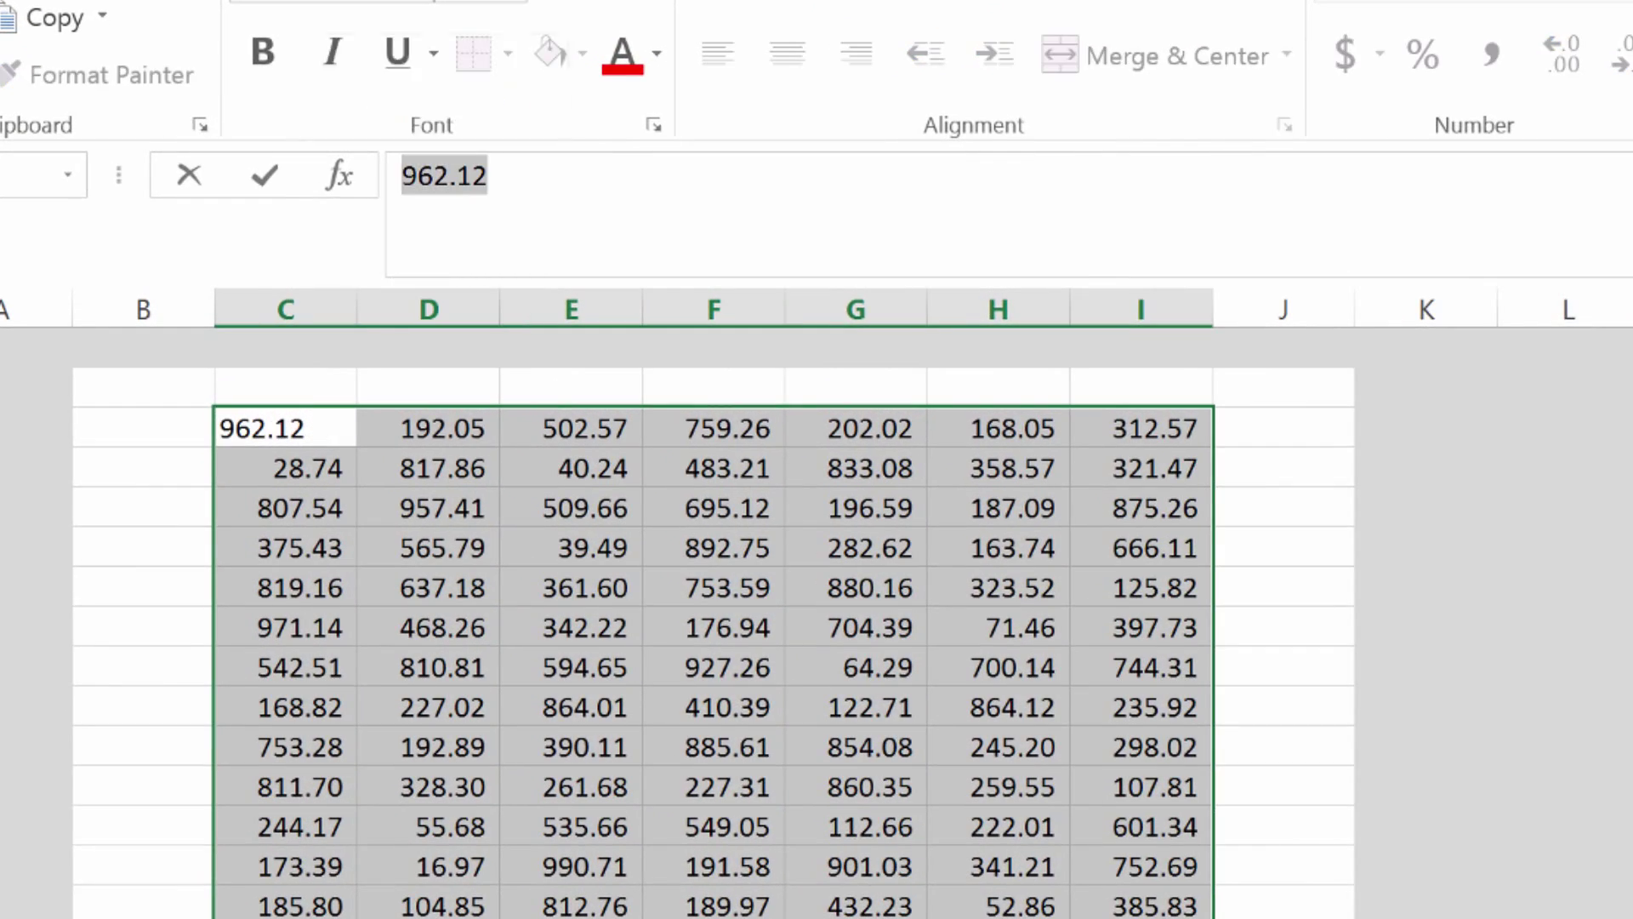
left_click(714, 628)
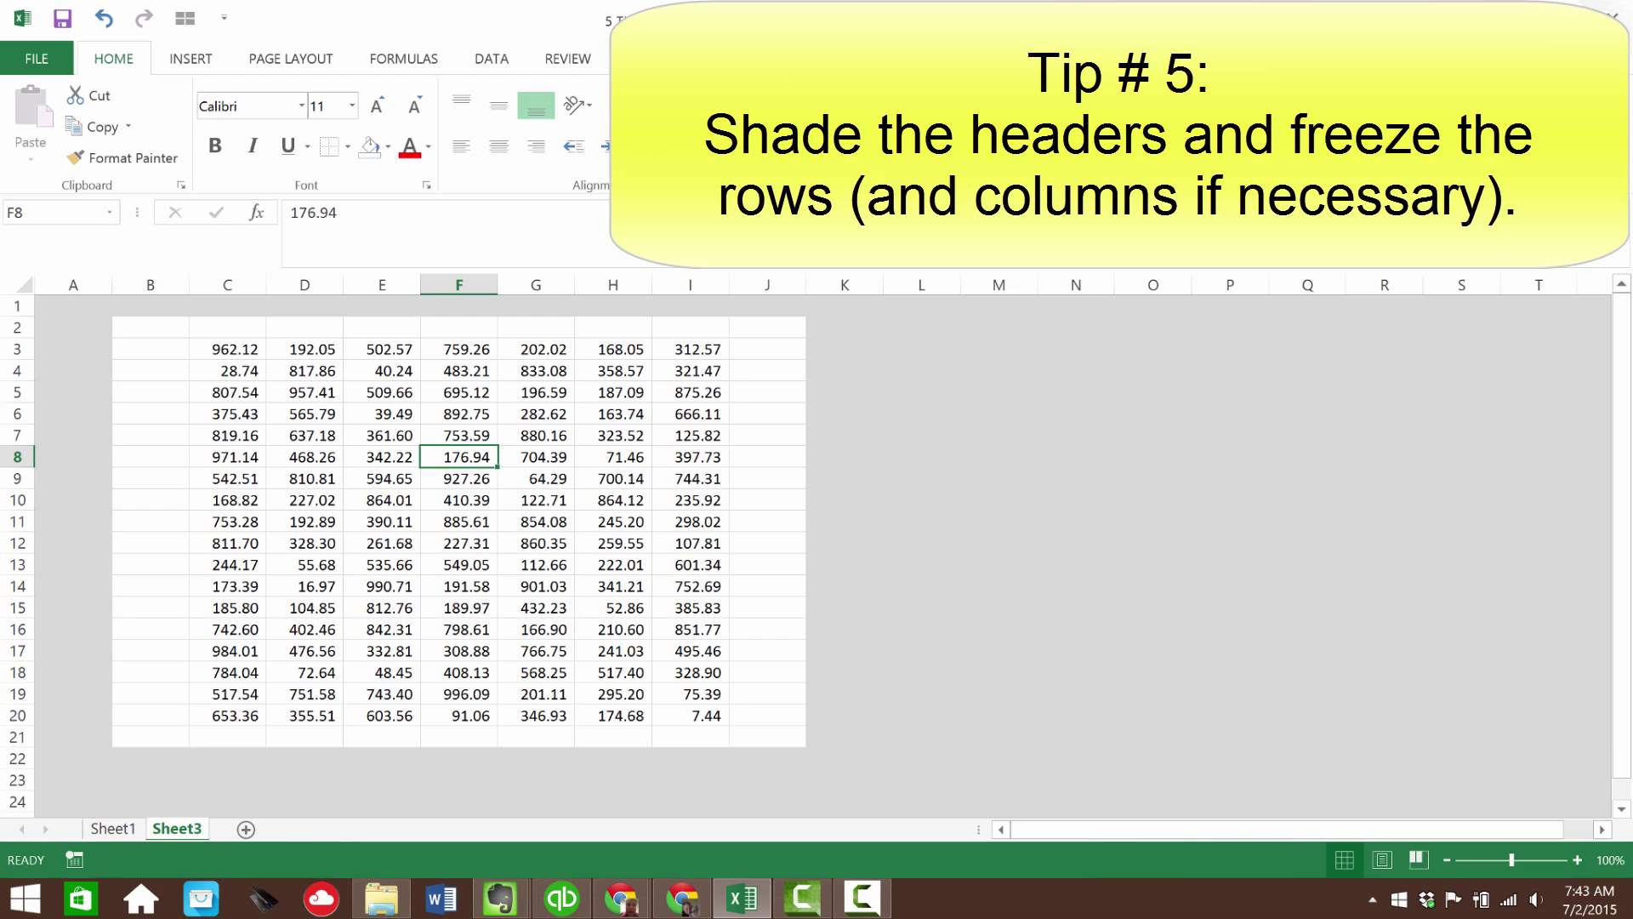
- Fill C2:I2 above the data with centered column headers running from Year 1 to Year 7
left_click(228, 328)
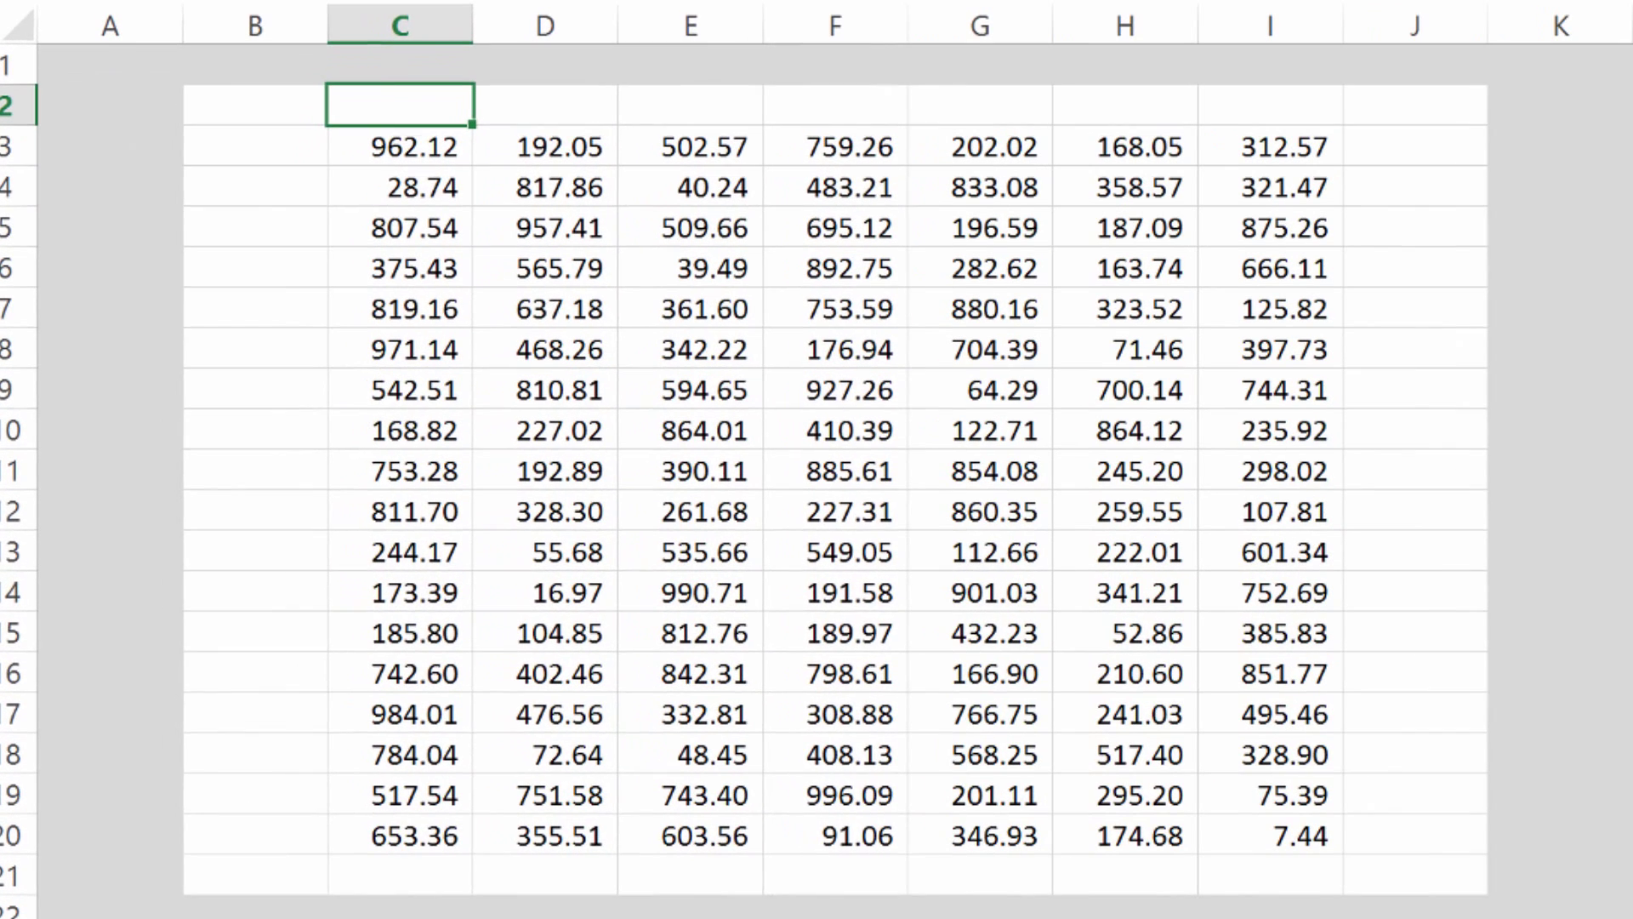
type("Year 1")
left_click_drag(472, 124, 1268, 128)
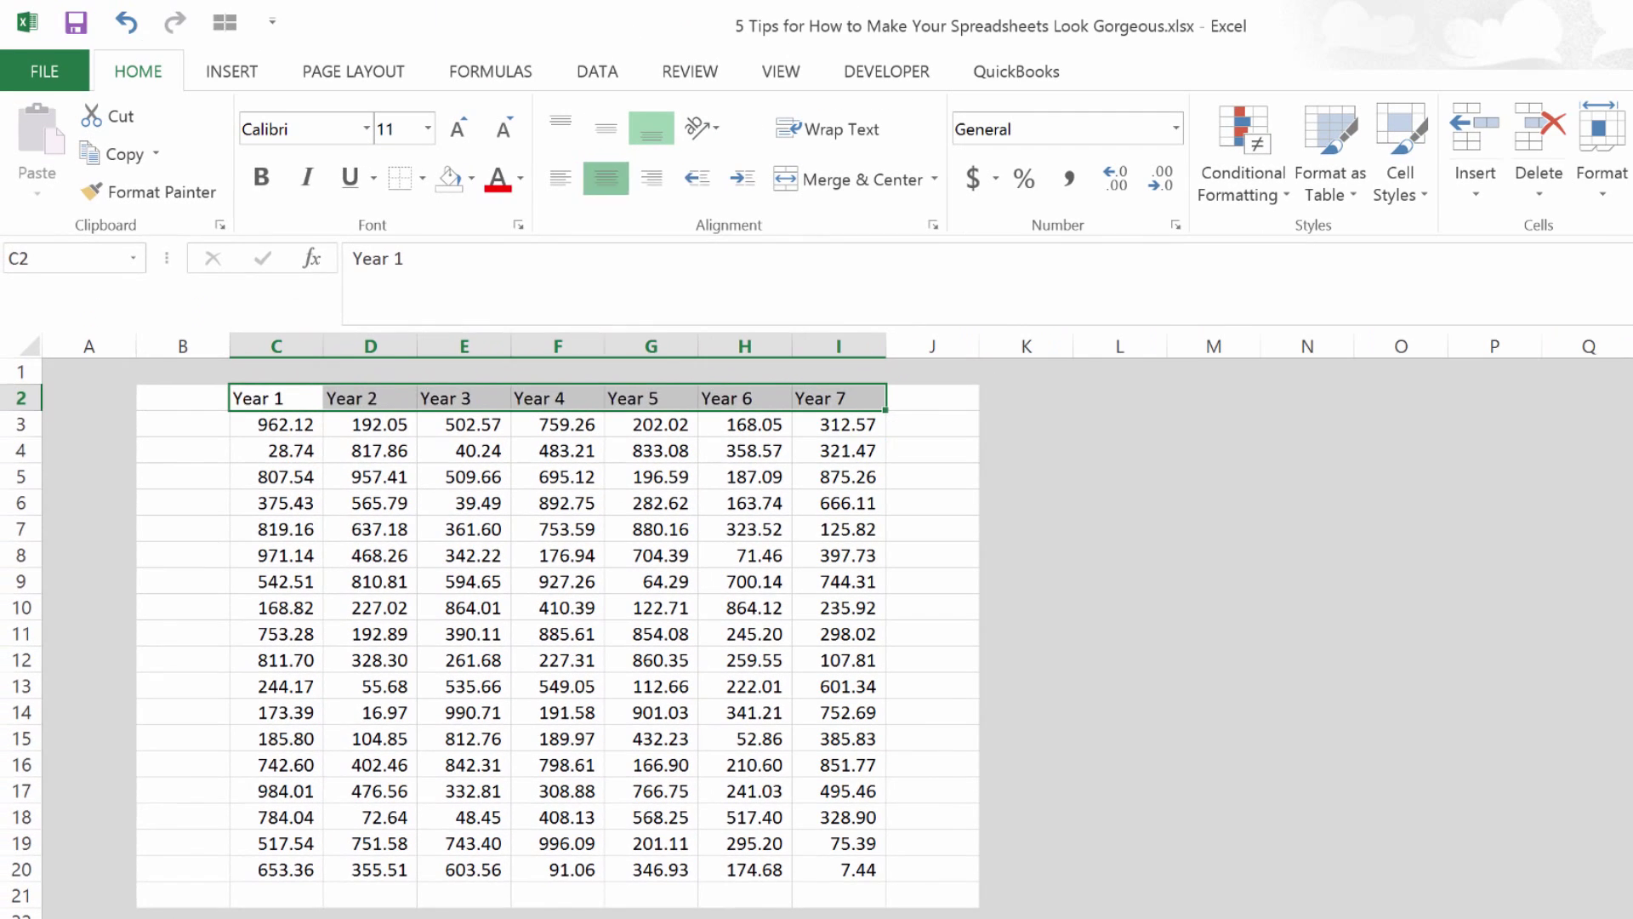
left_click(605, 179)
- Enter Product 1 in B3 and extend the series down to Product 18 in B20 as row labels
left_click(183, 424)
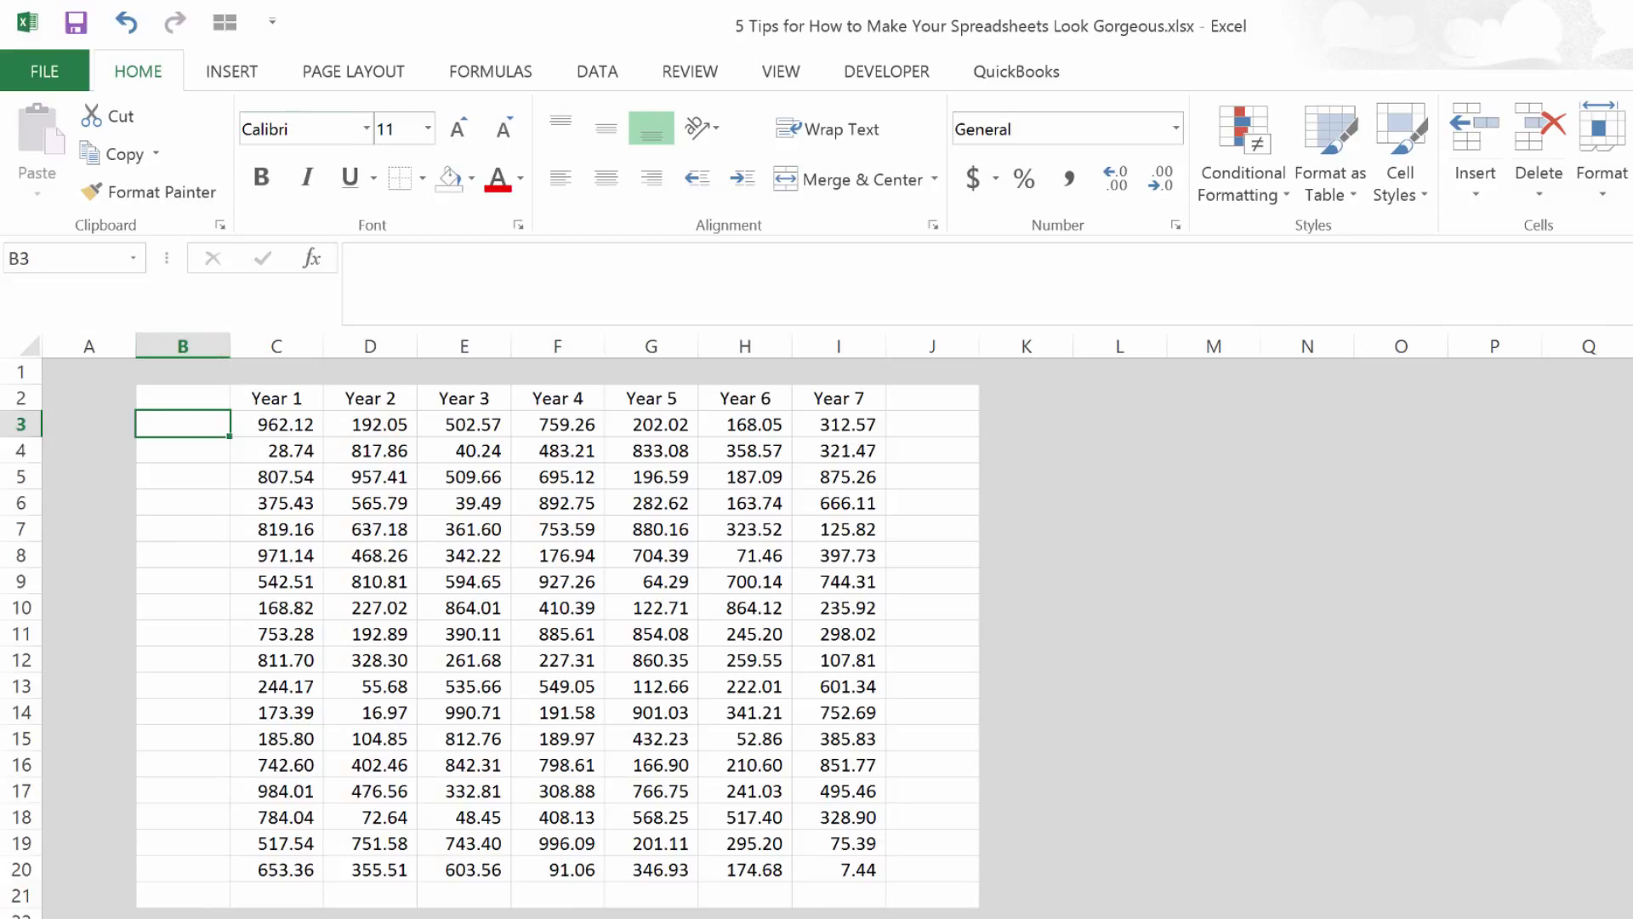
type("Prod")
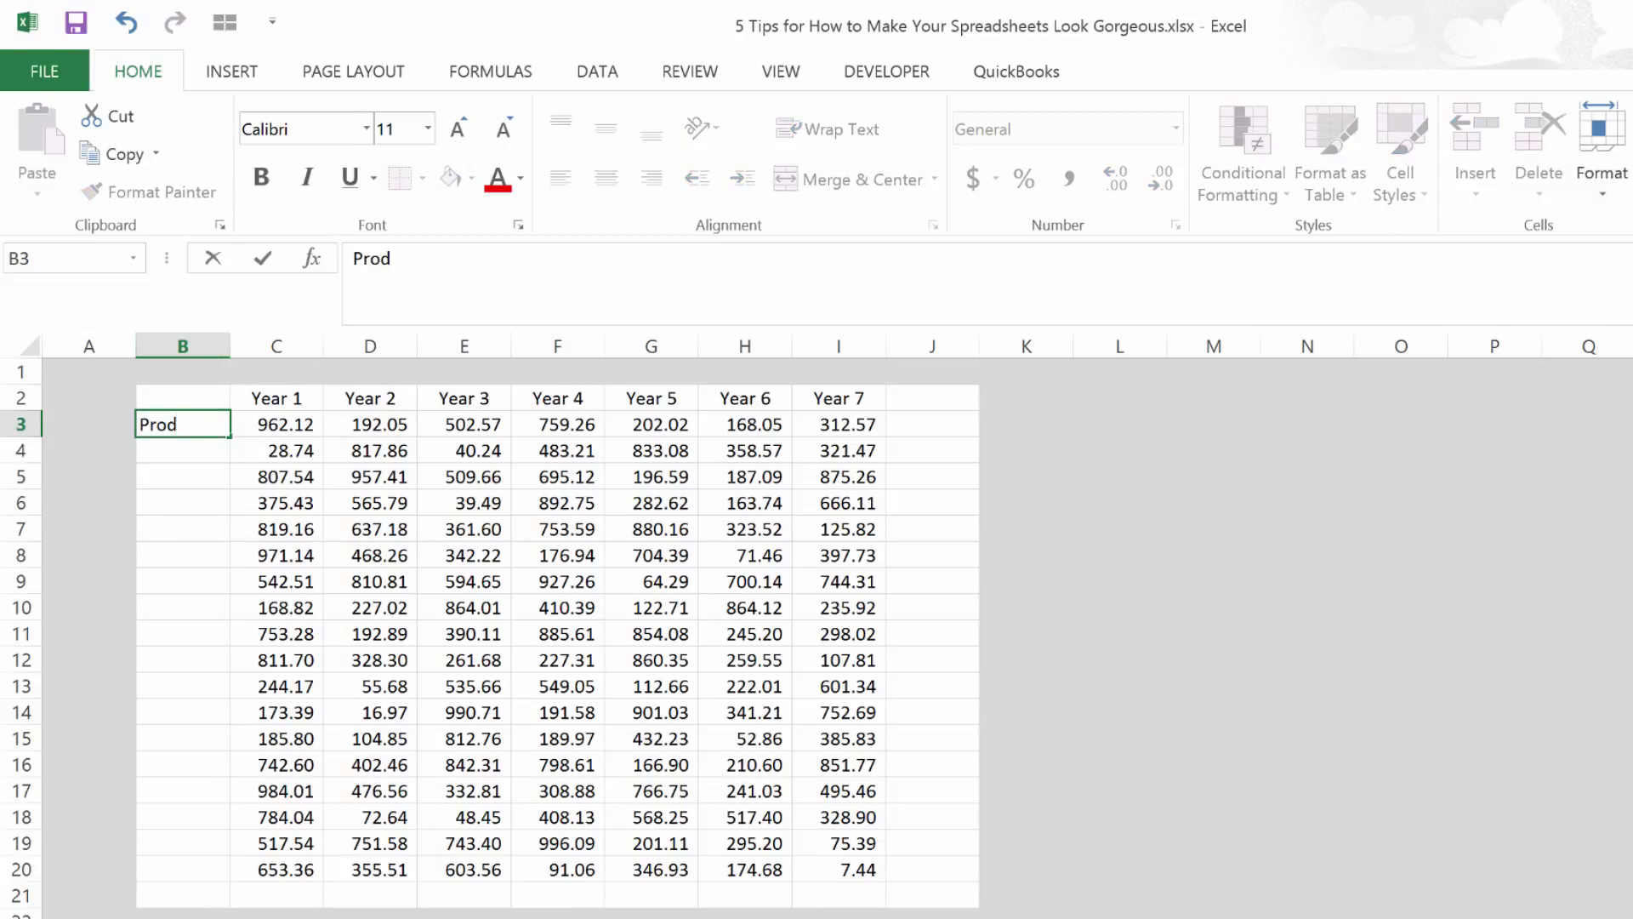
type("uct 1")
key("ctrl+Return")
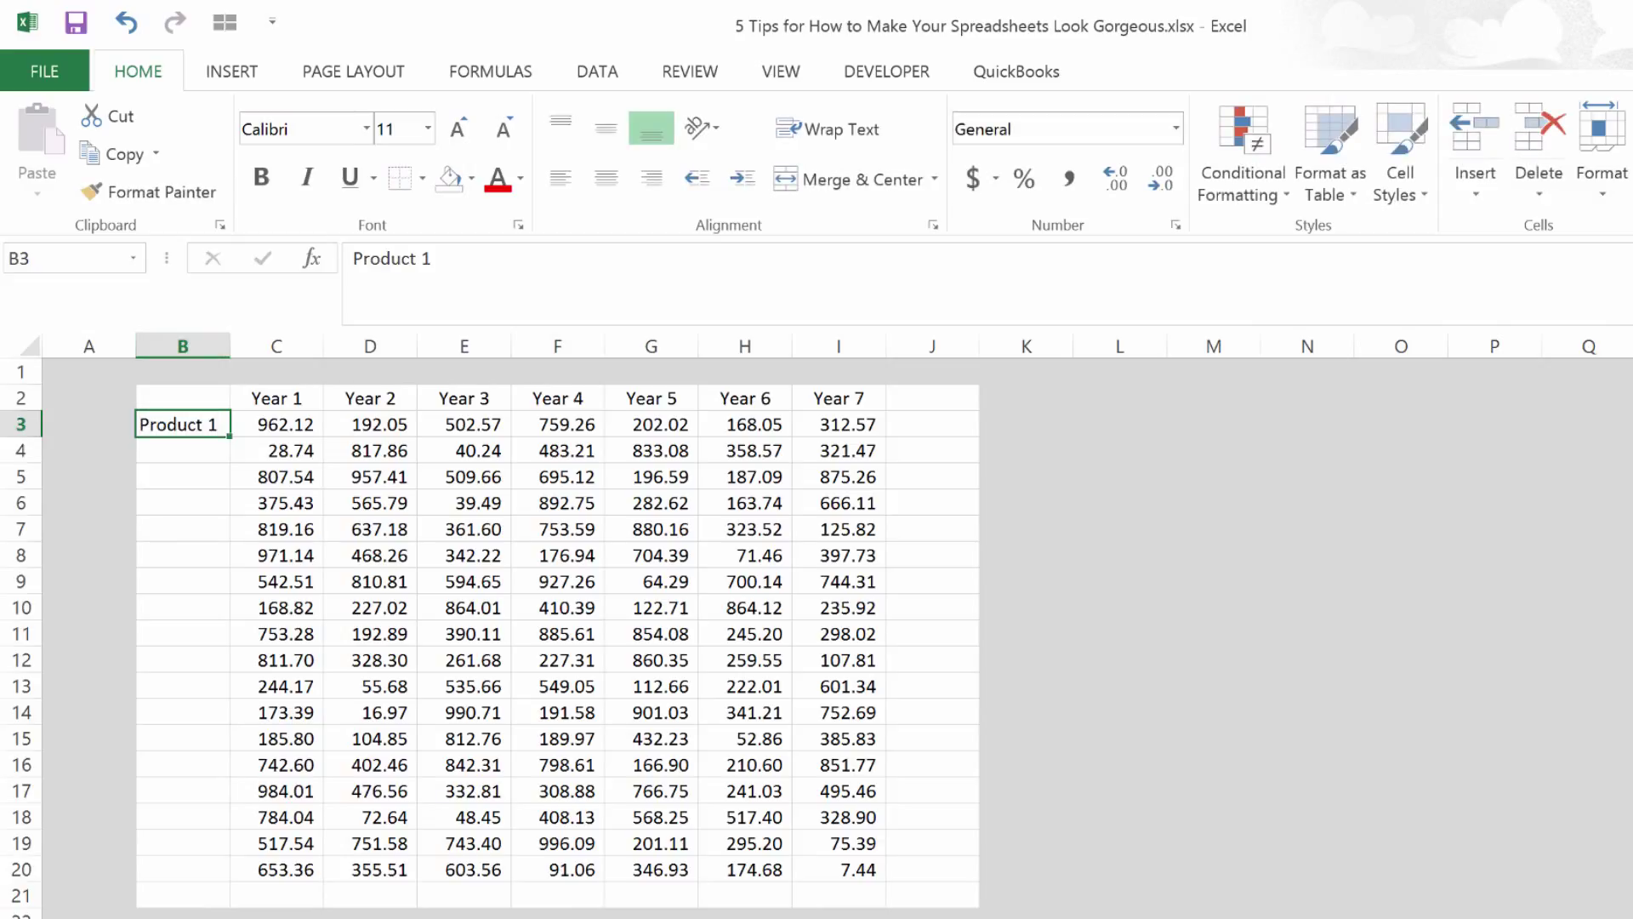
left_click_drag(229, 436, 230, 881)
left_click(370, 582)
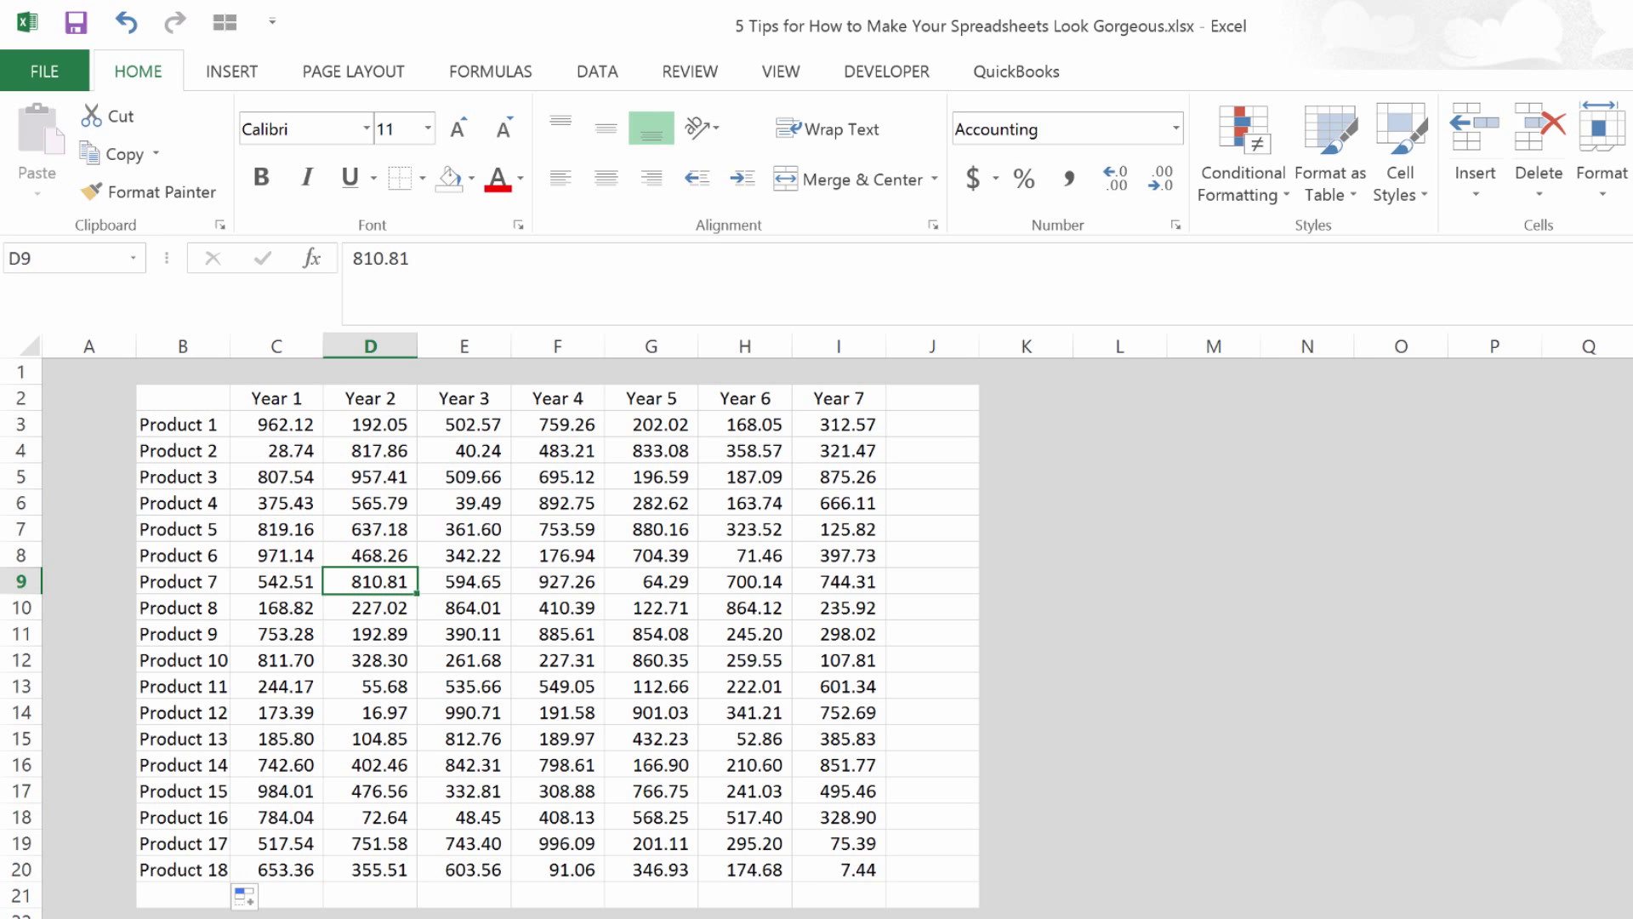
- Format the header row B2:J2 with a black fill and bold white text
left_click_drag(183, 398, 932, 398)
left_click(471, 178)
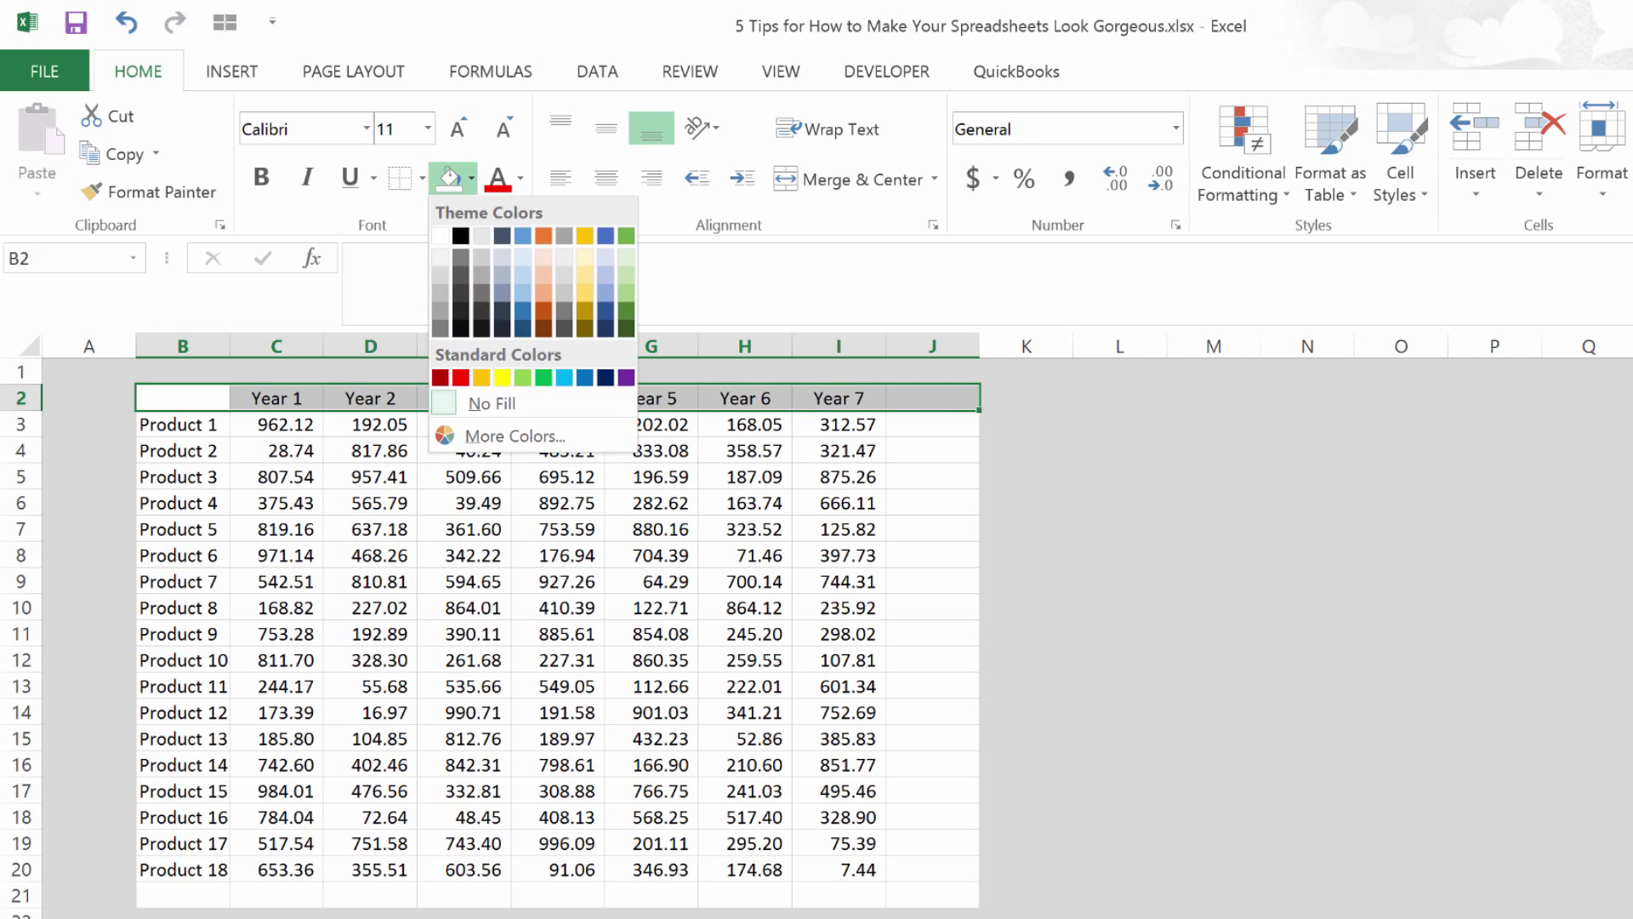
left_click(458, 241)
left_click(519, 177)
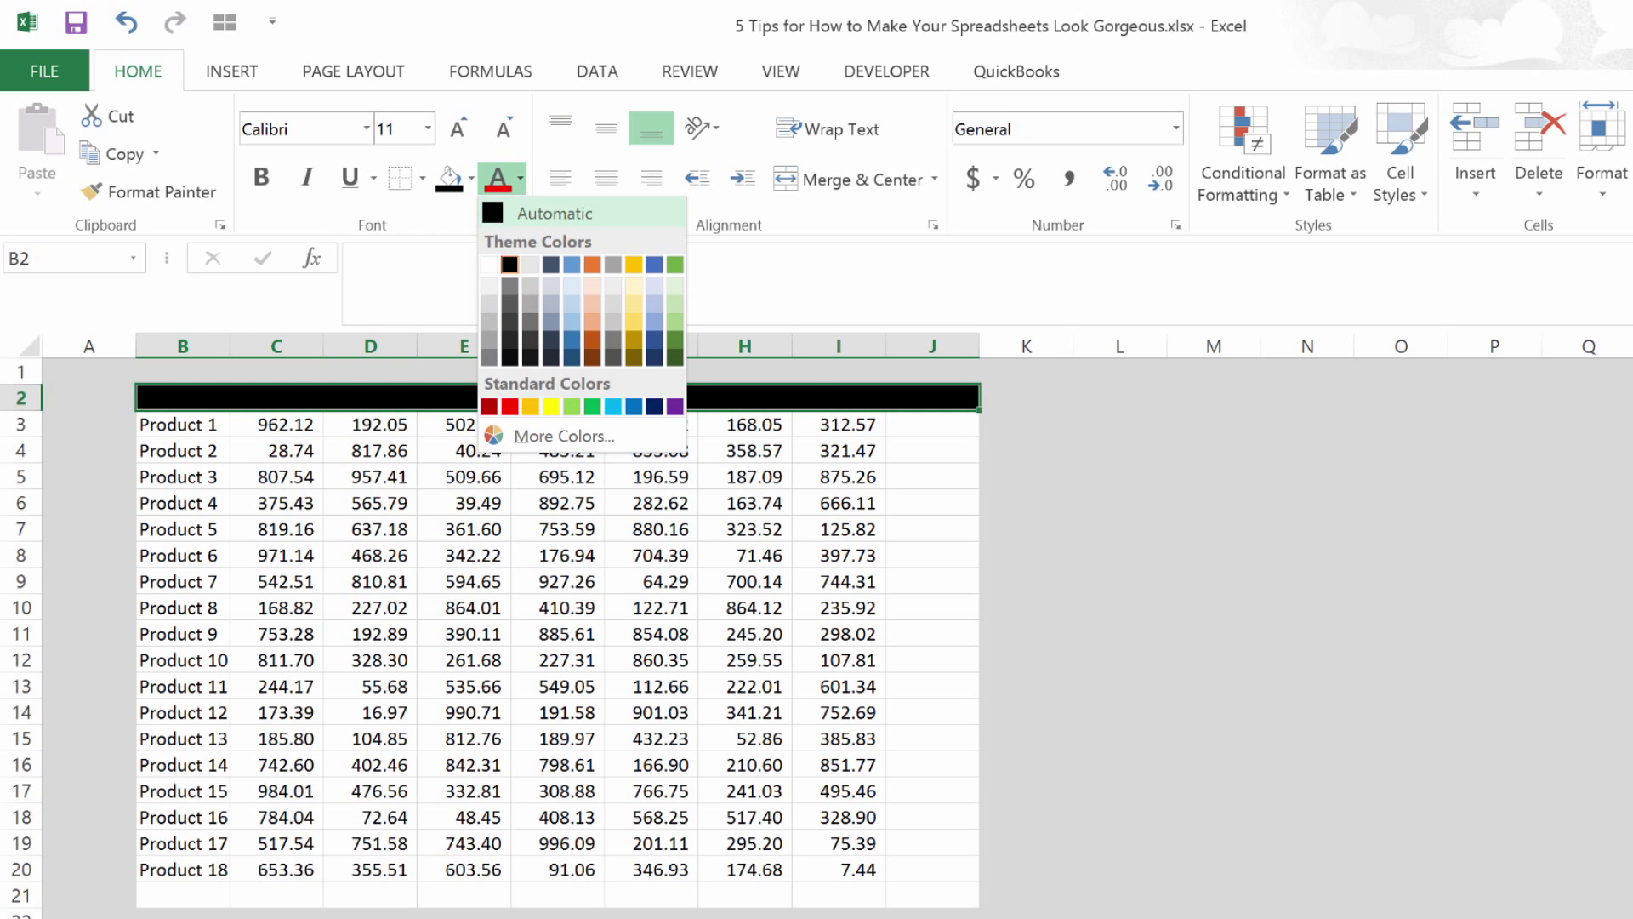
left_click(488, 265)
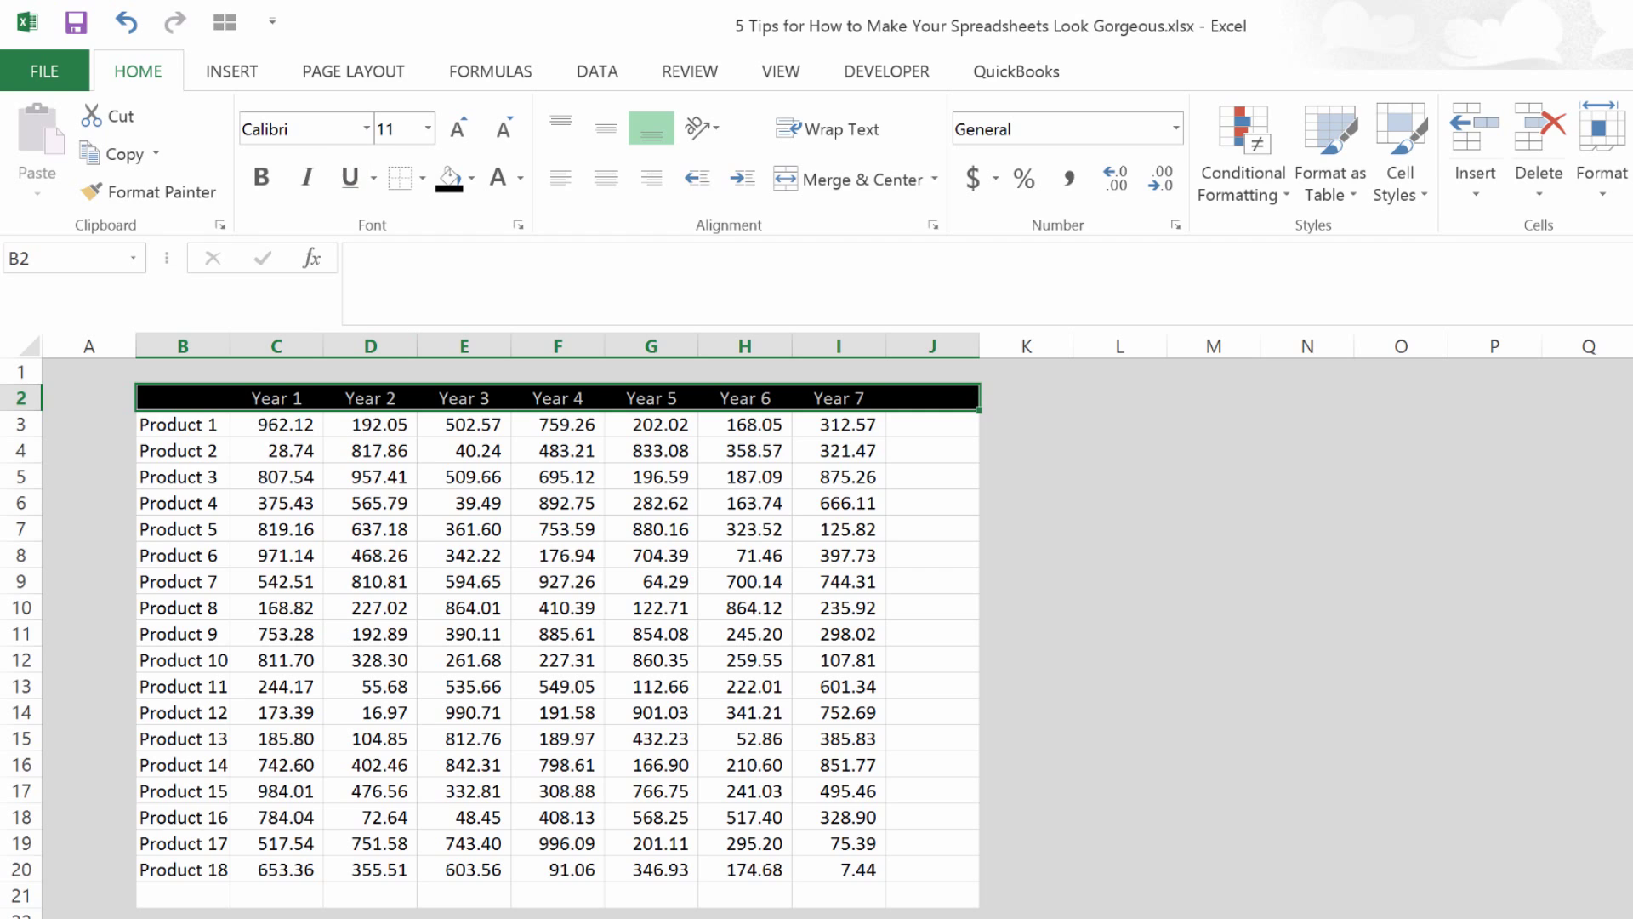
left_click(261, 177)
- Shade the product label column B3:B21 with the lightest gray fill and color its text dark blue
left_click(183, 425)
left_click_drag(183, 424, 183, 896)
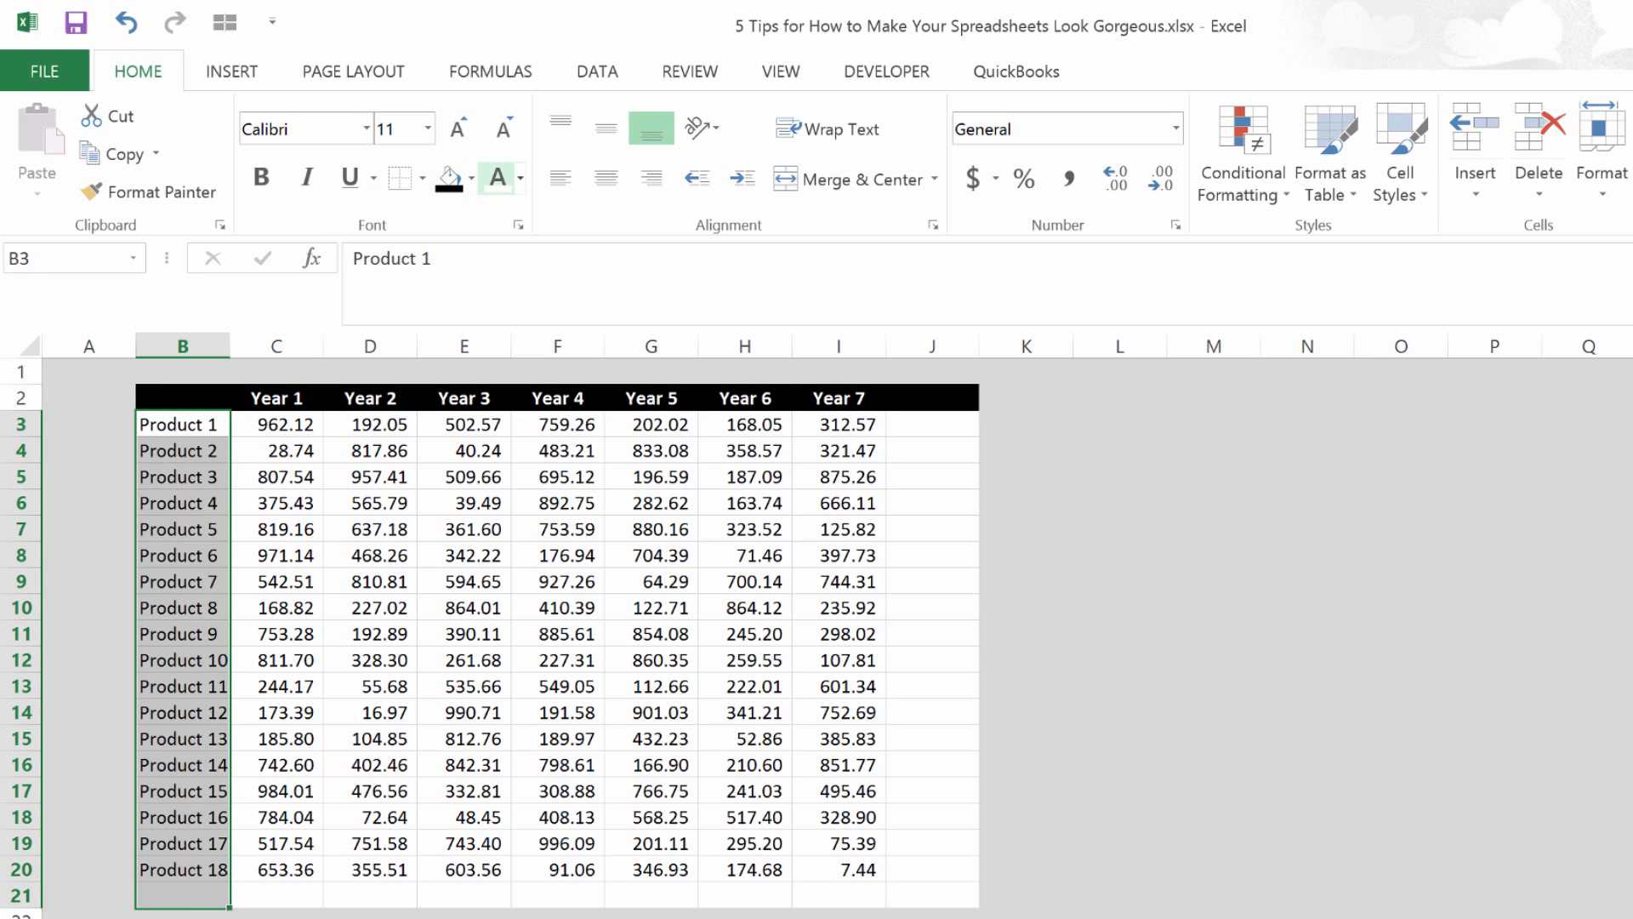
left_click(471, 179)
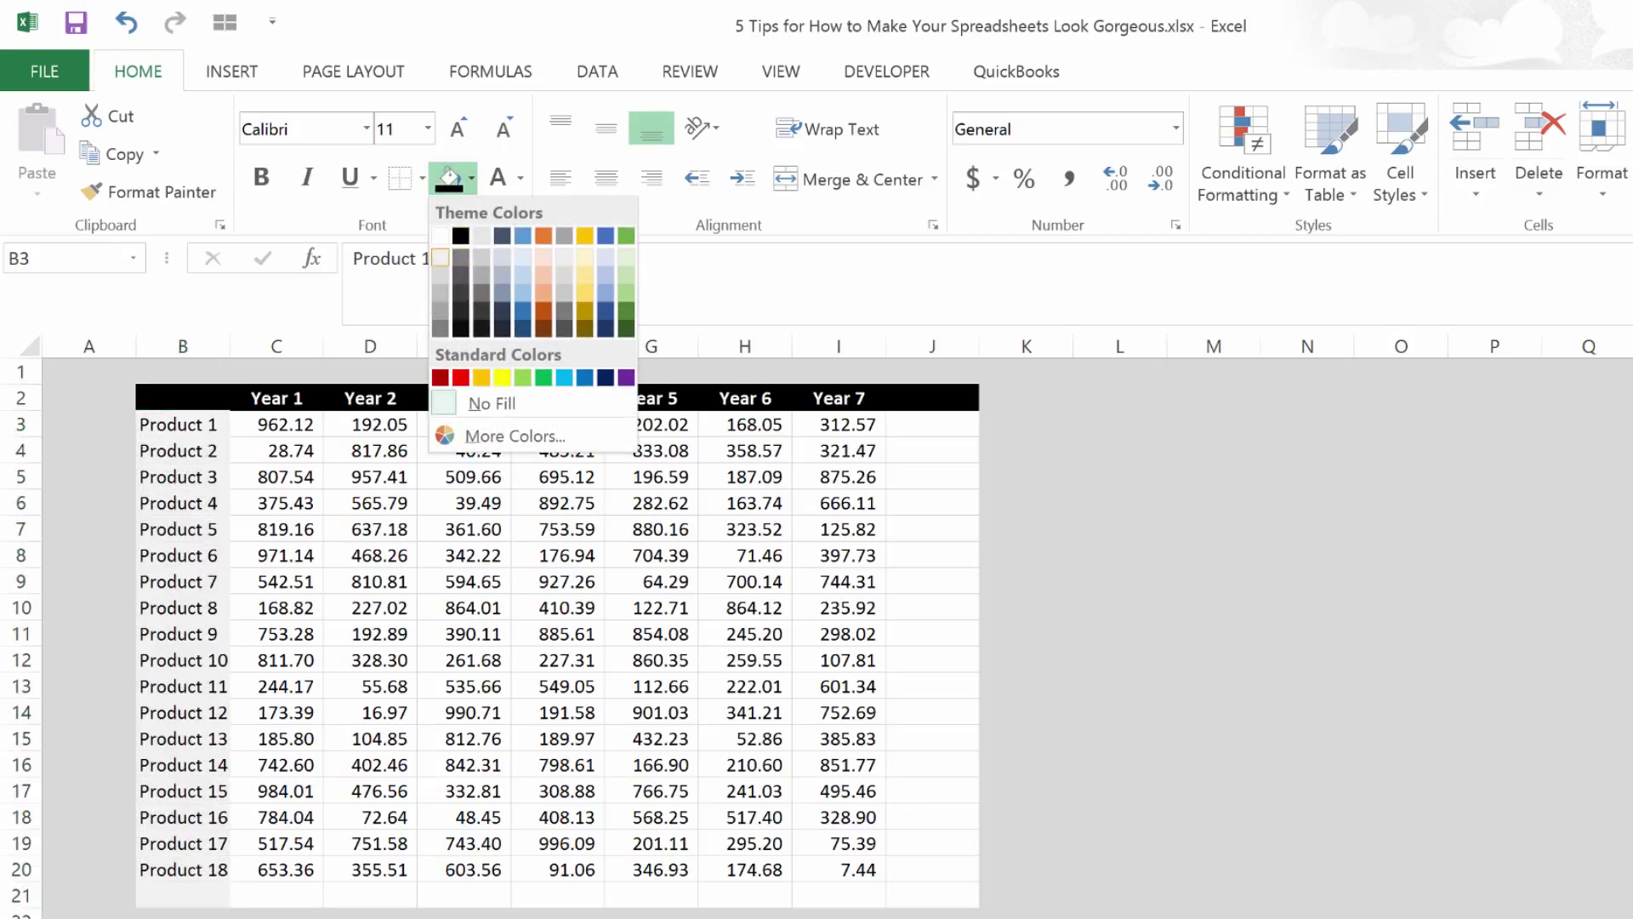
left_click(440, 257)
left_click(521, 177)
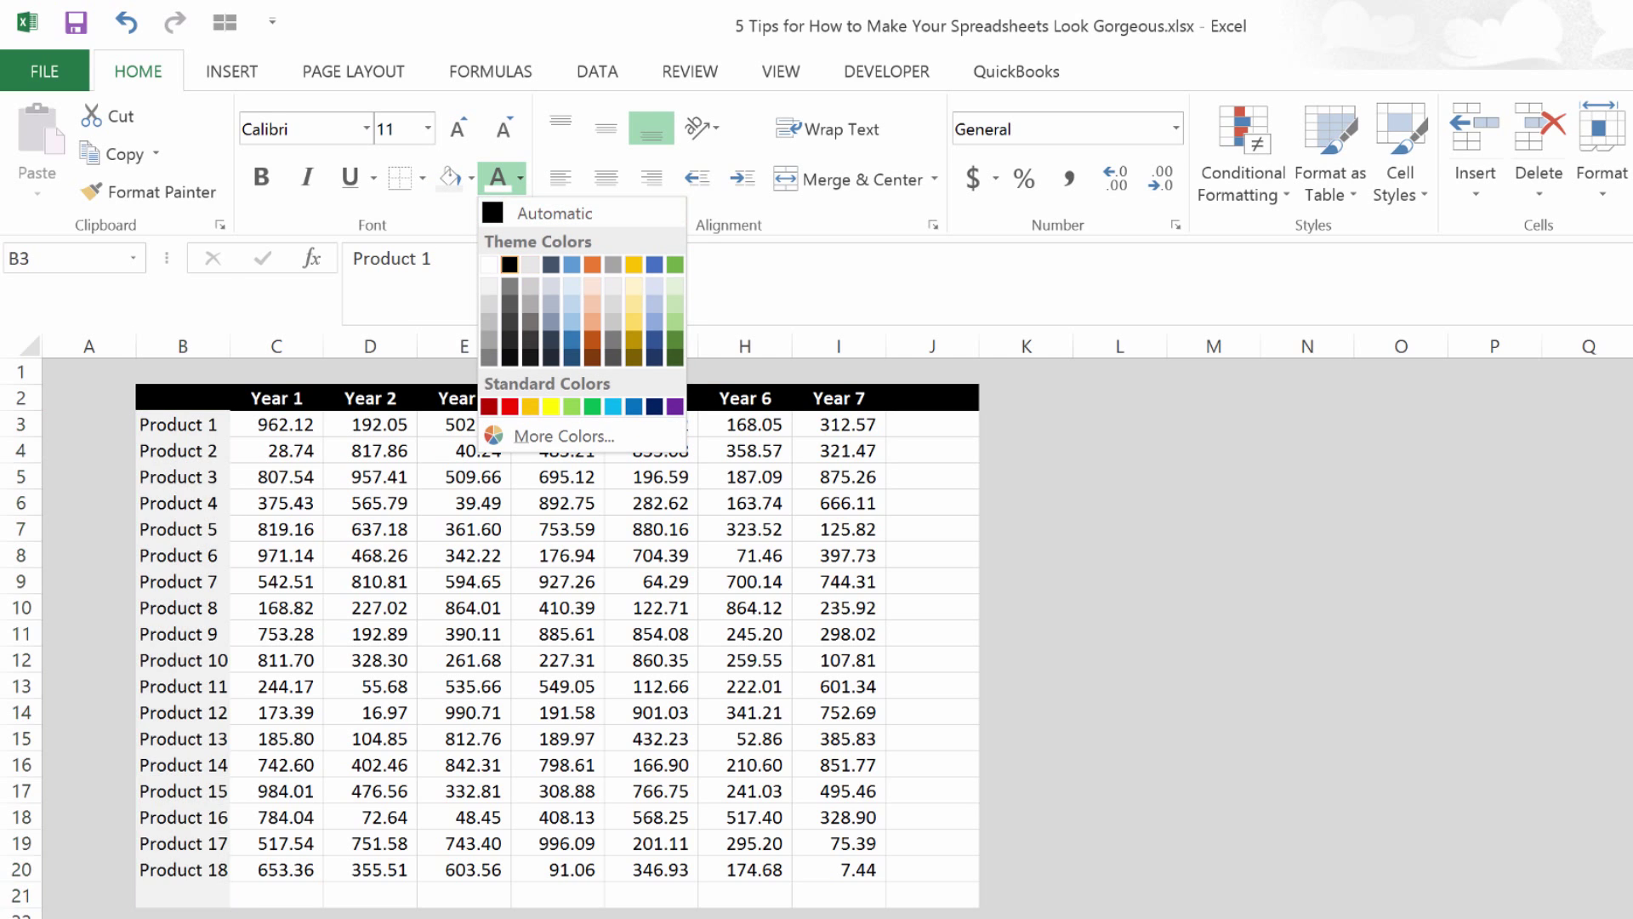
left_click(654, 407)
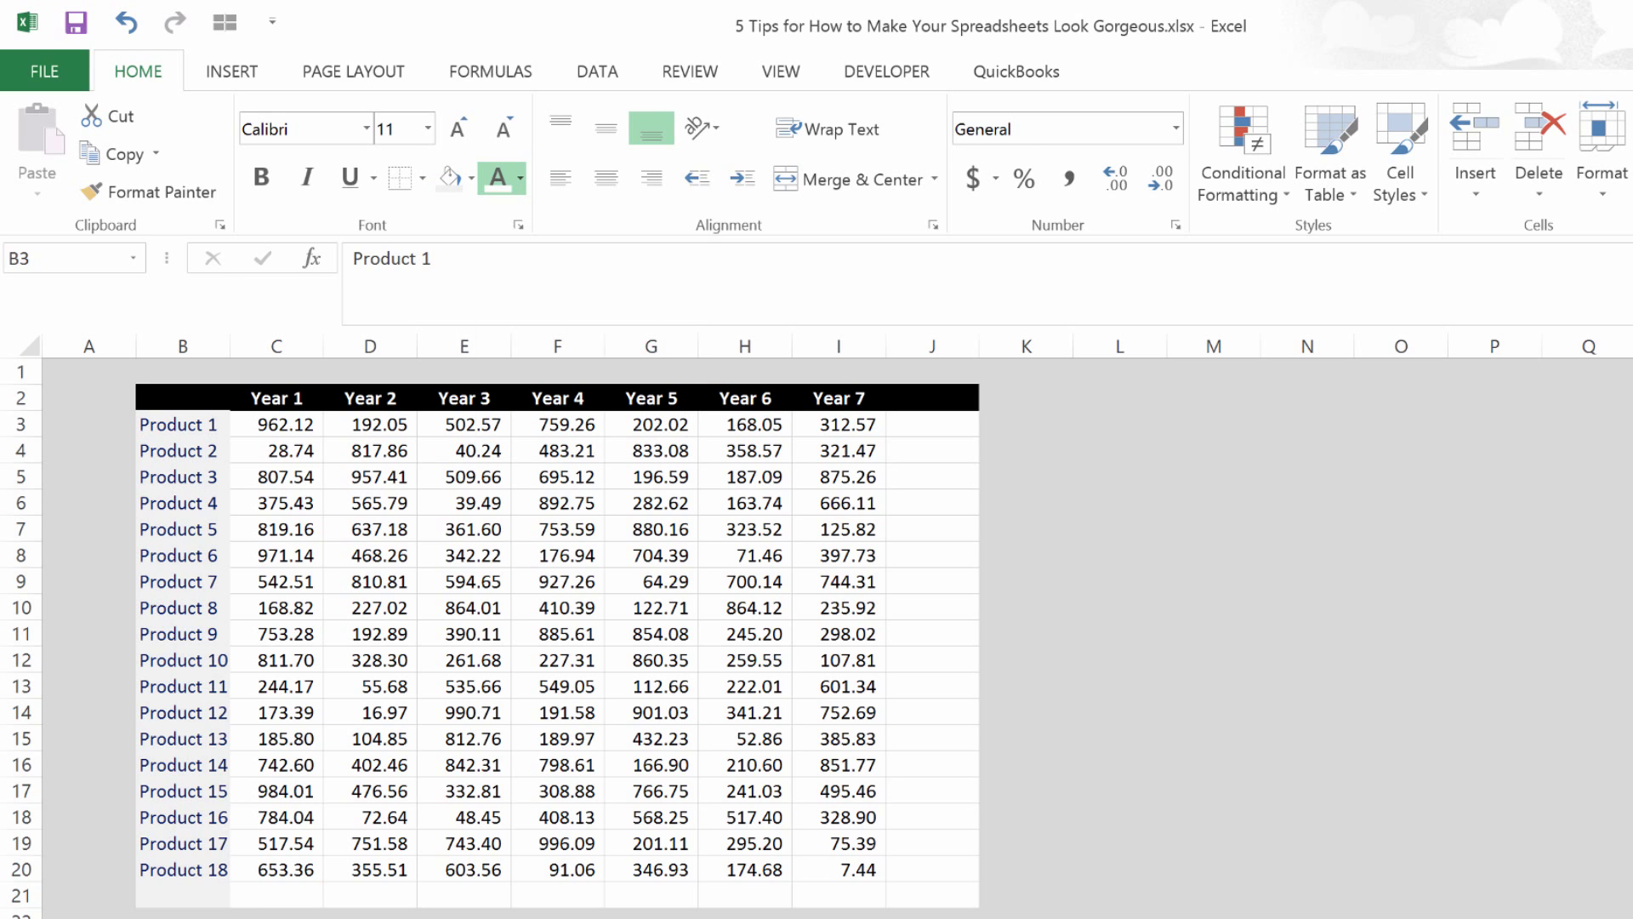
left_click(276, 582)
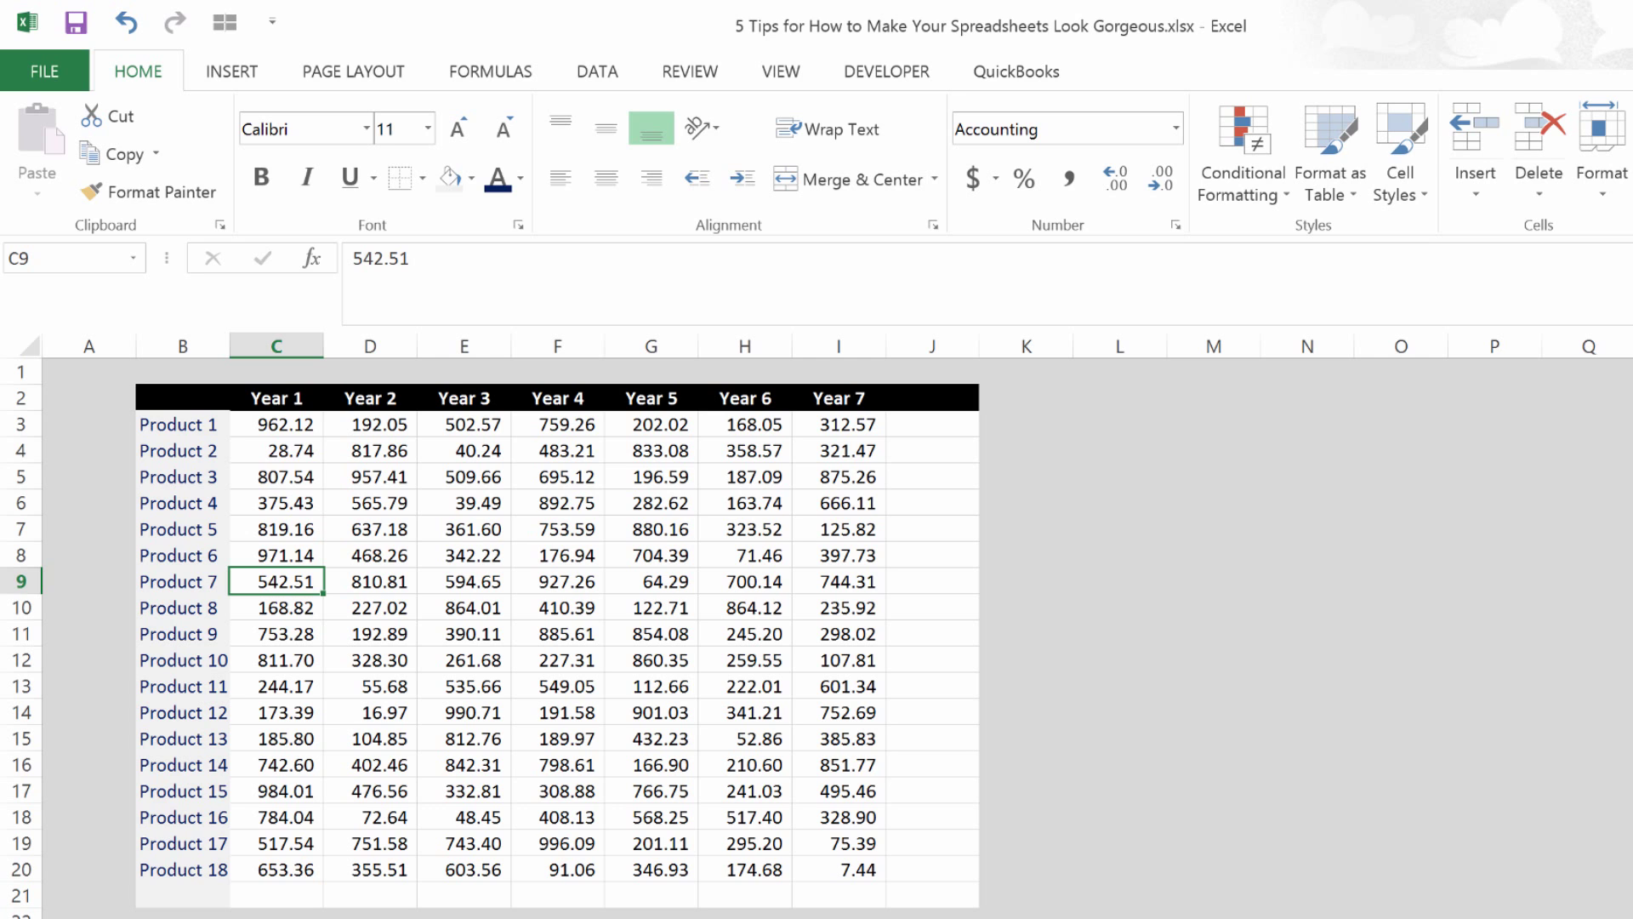
- Freeze the panes at cell C3 so the rows above it and the columns before it stay visible
left_click(277, 425)
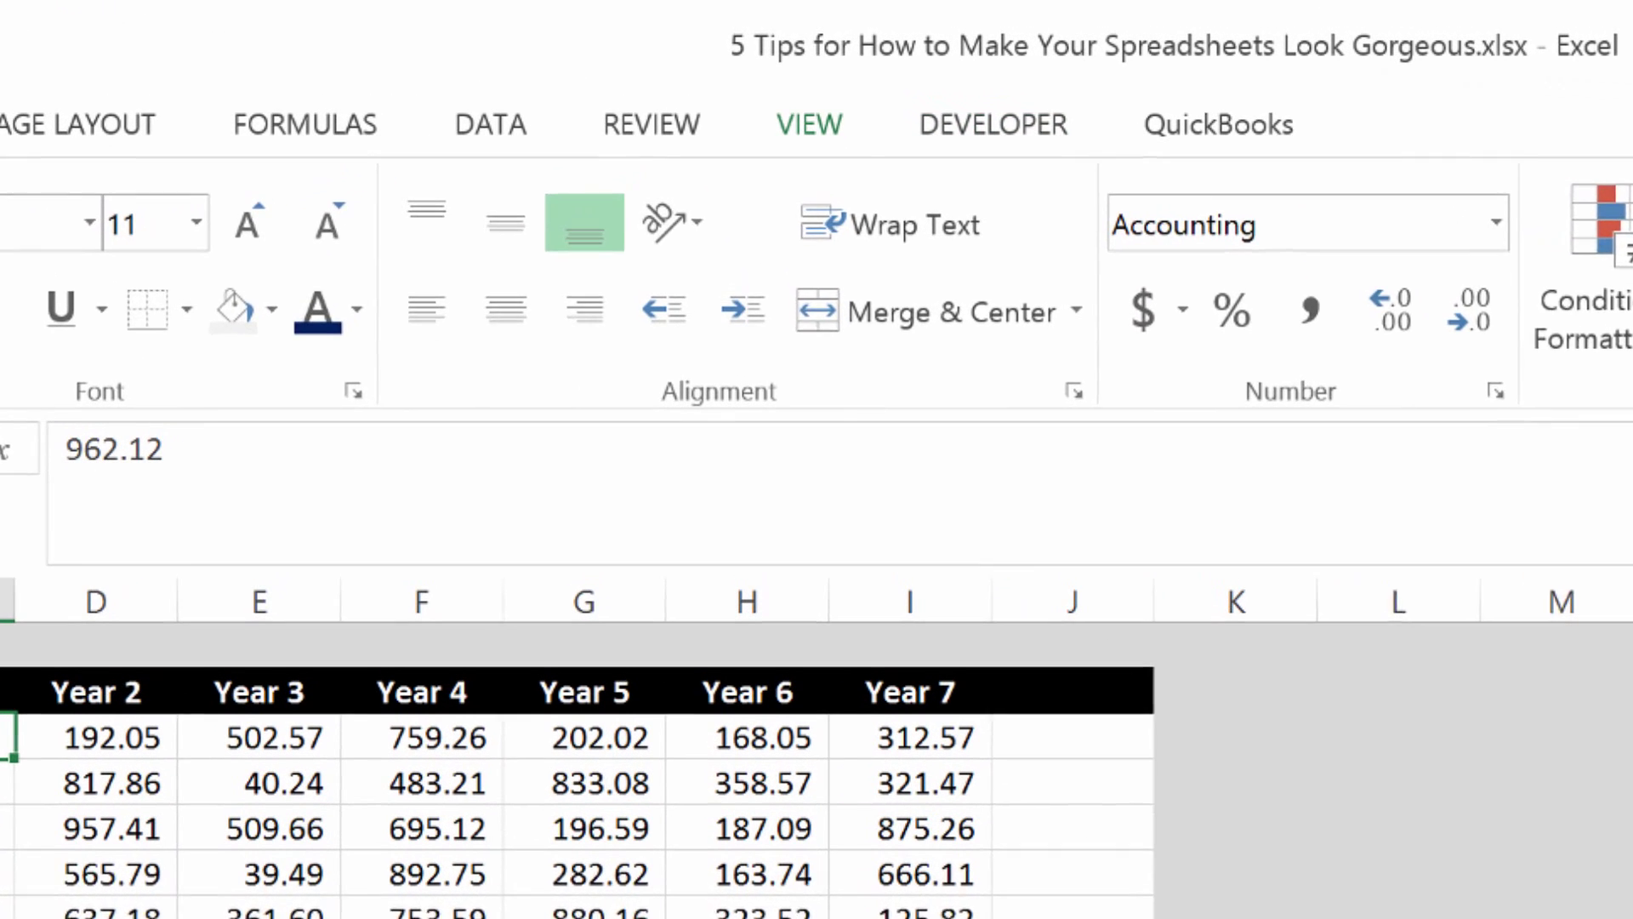
left_click(781, 72)
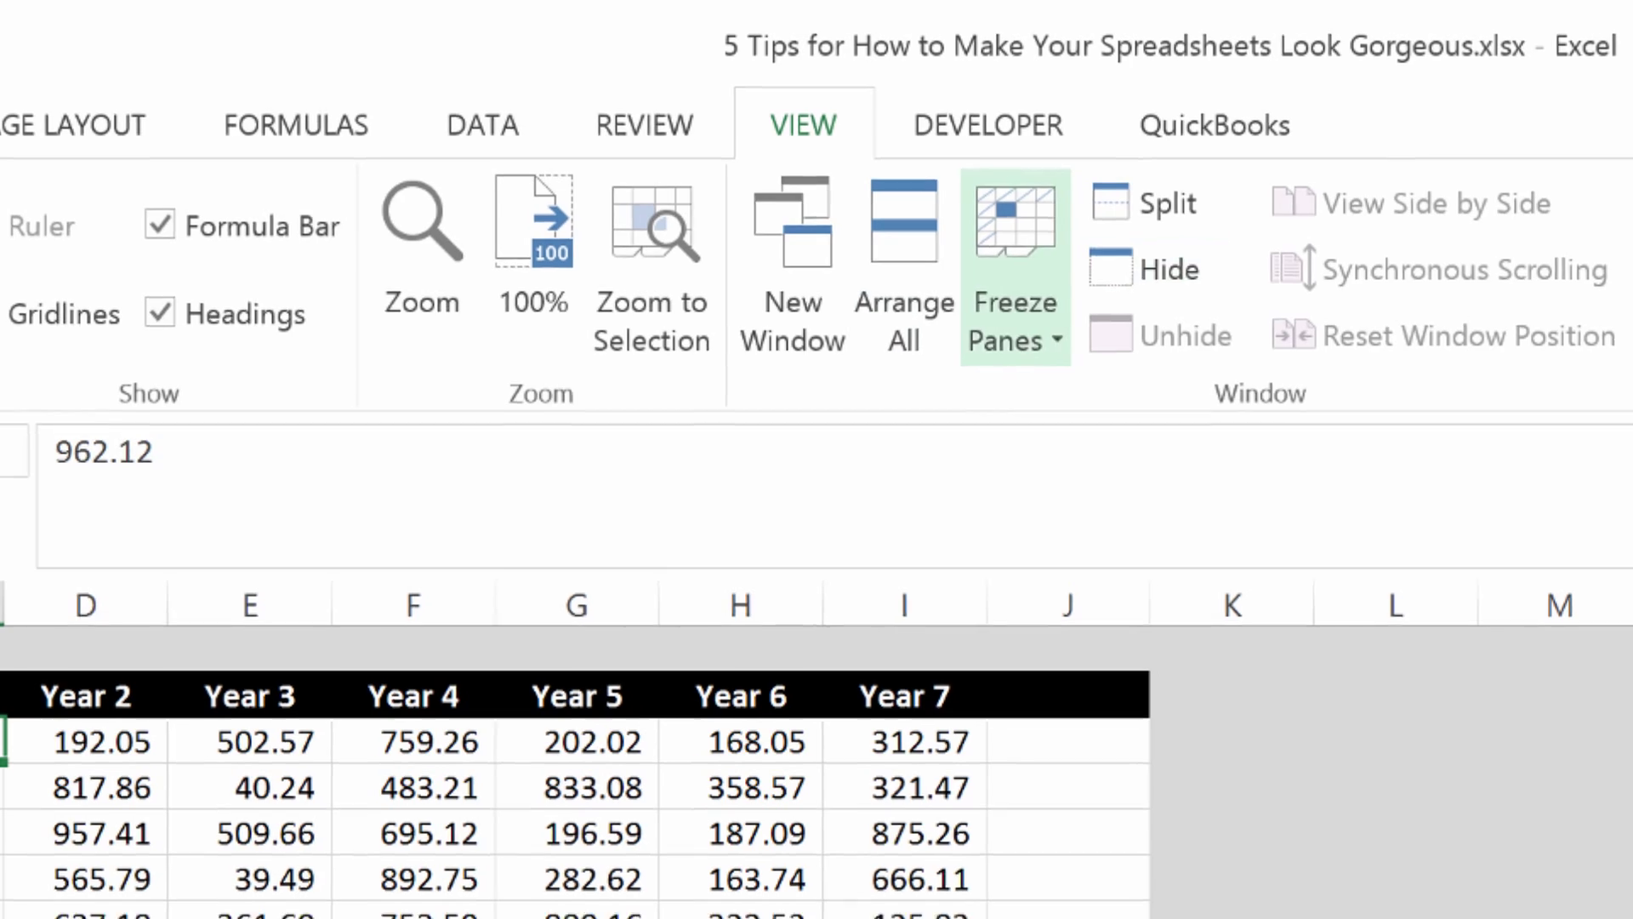
left_click(1024, 264)
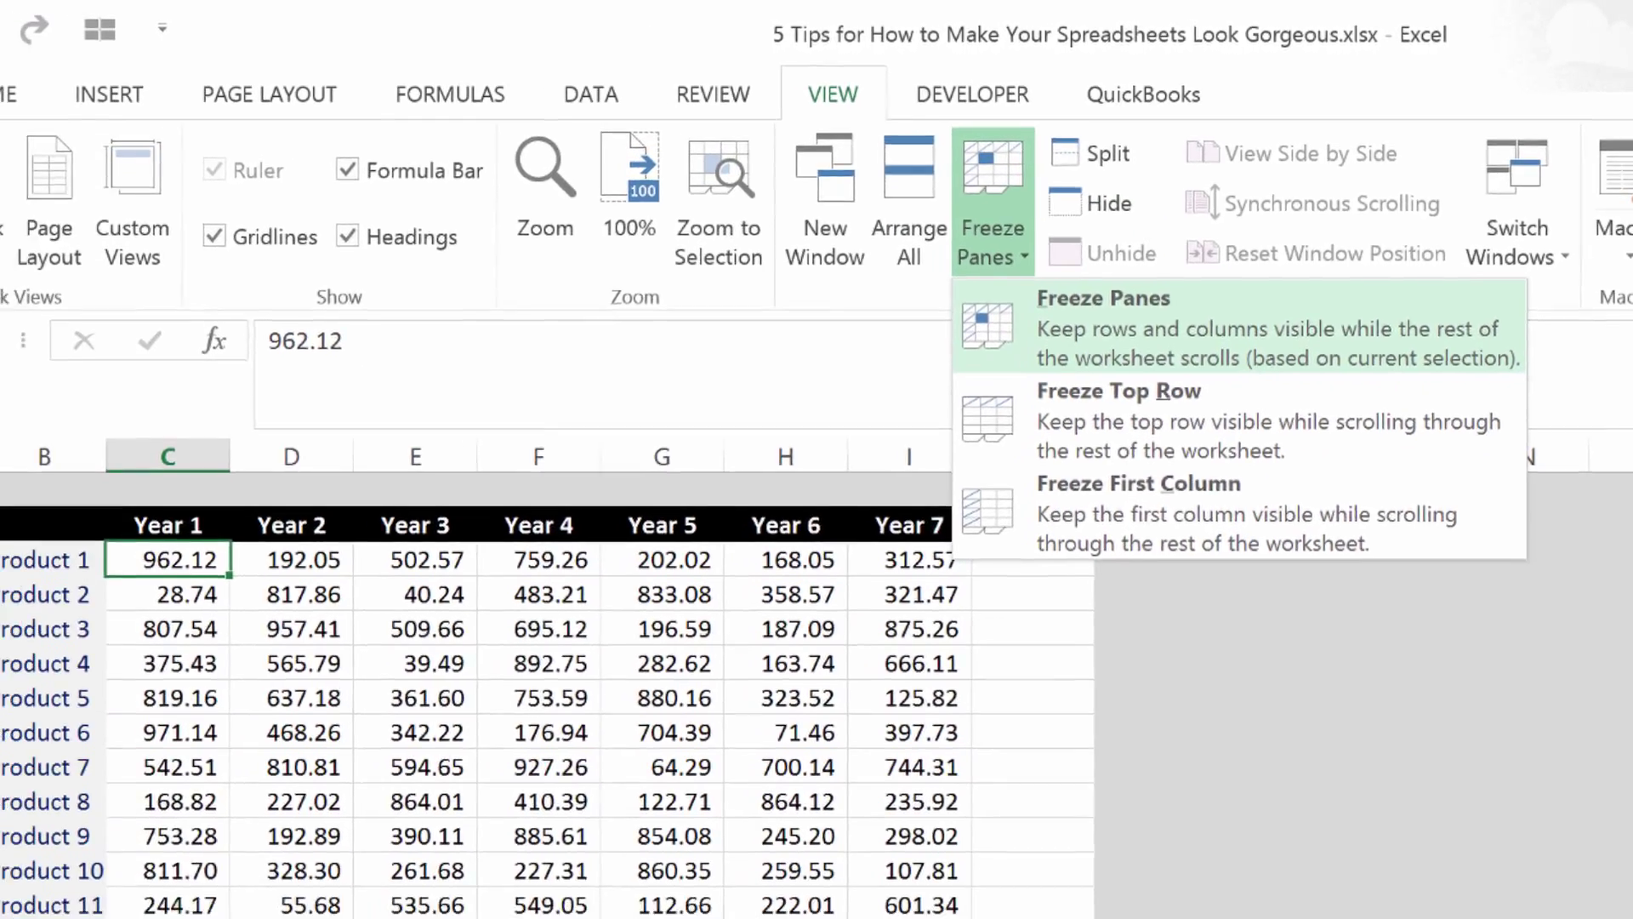
left_click(1186, 372)
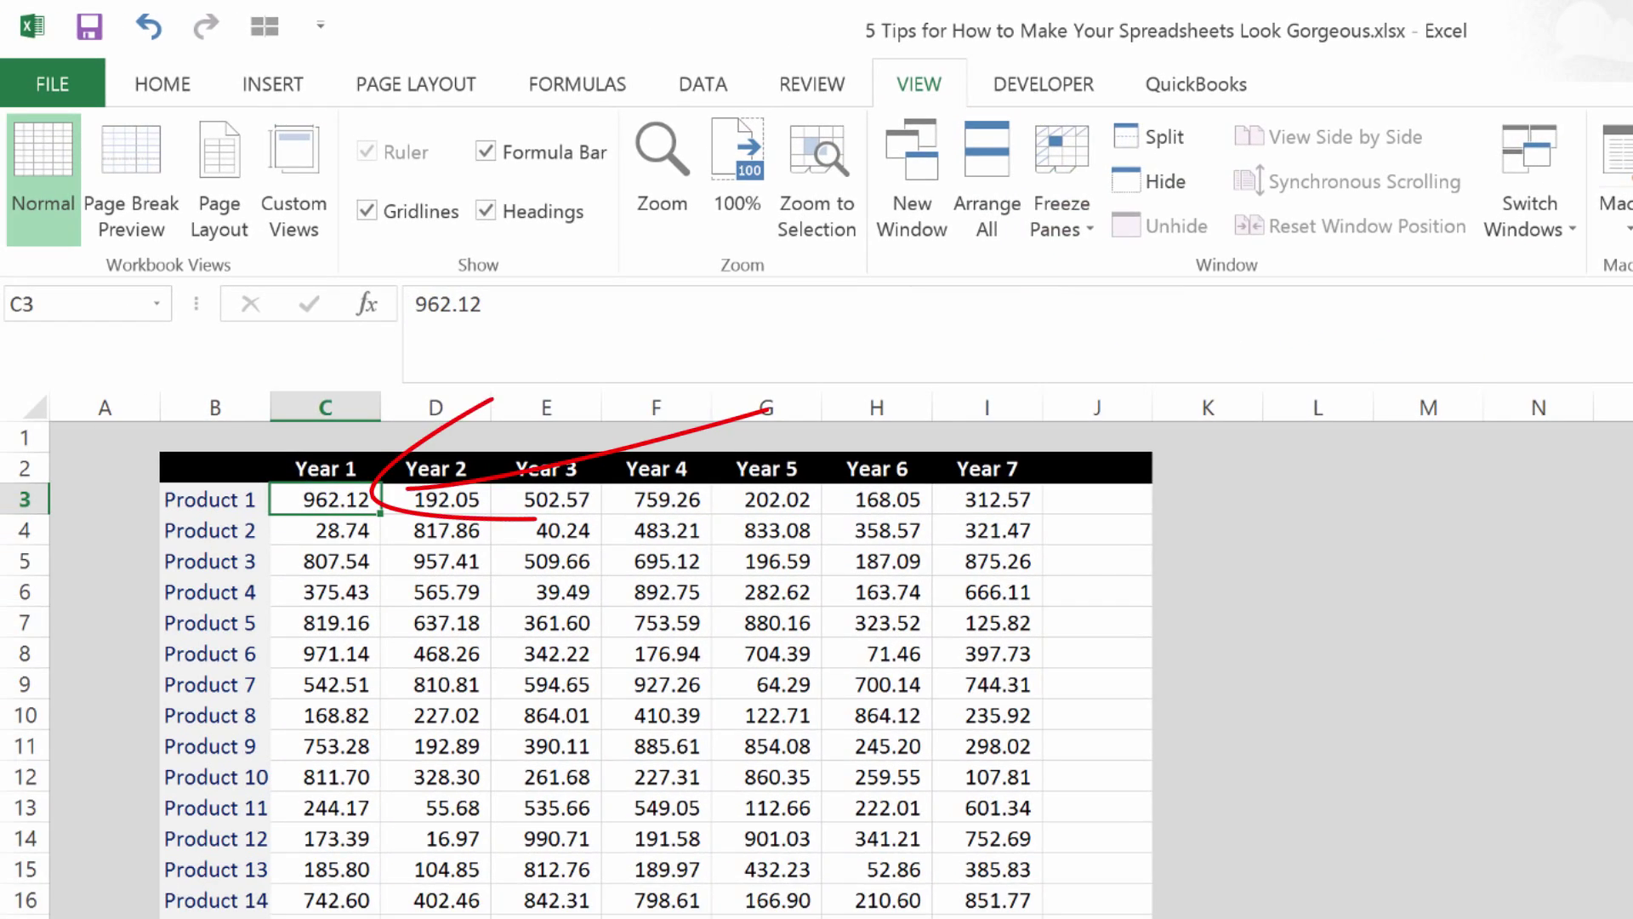
key("Down")
key("Down")
key("Up")
key("Up")
left_click(1062, 213)
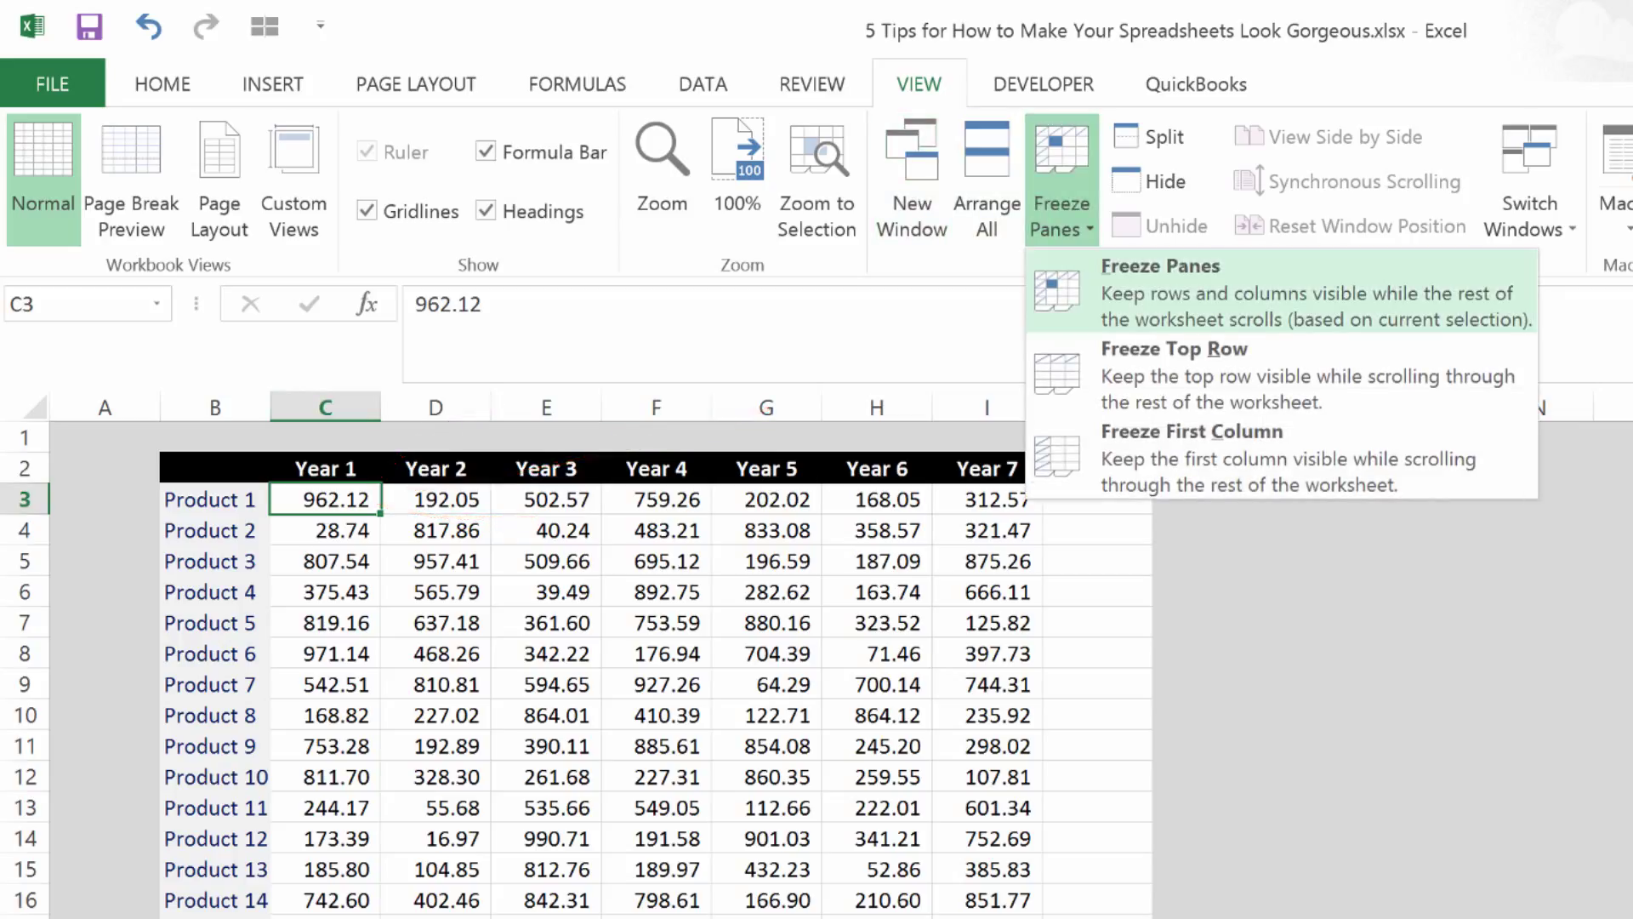
left_click(1191, 294)
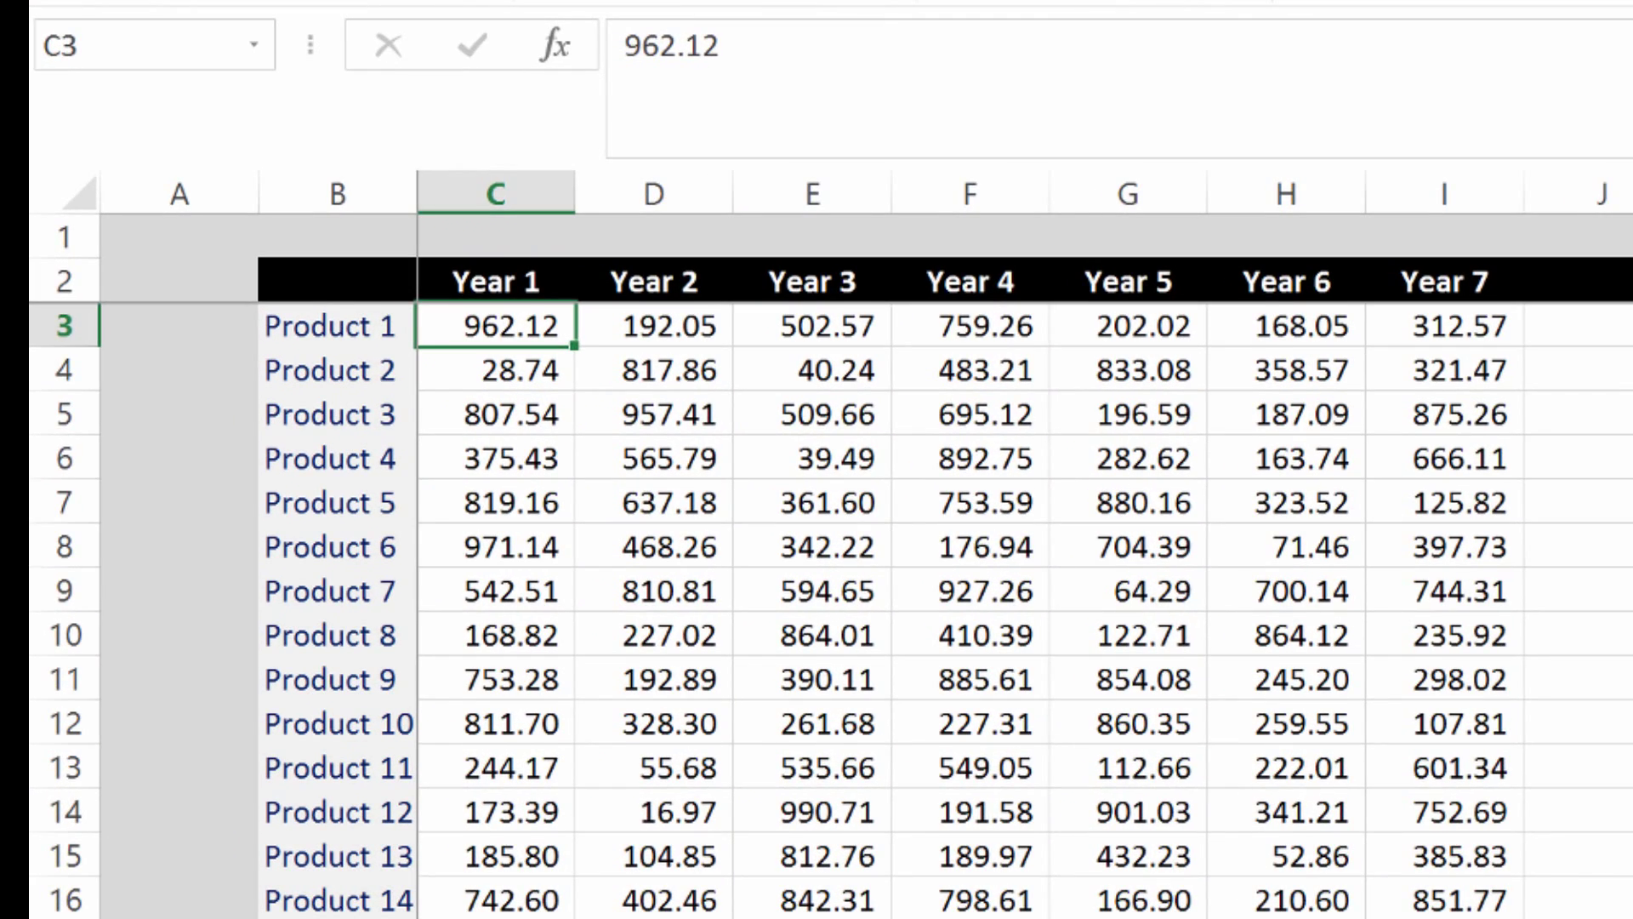
- Examine how the frozen year headers and product labels behave while moving down and across the sheet
scroll(936, 596, "down", 5)
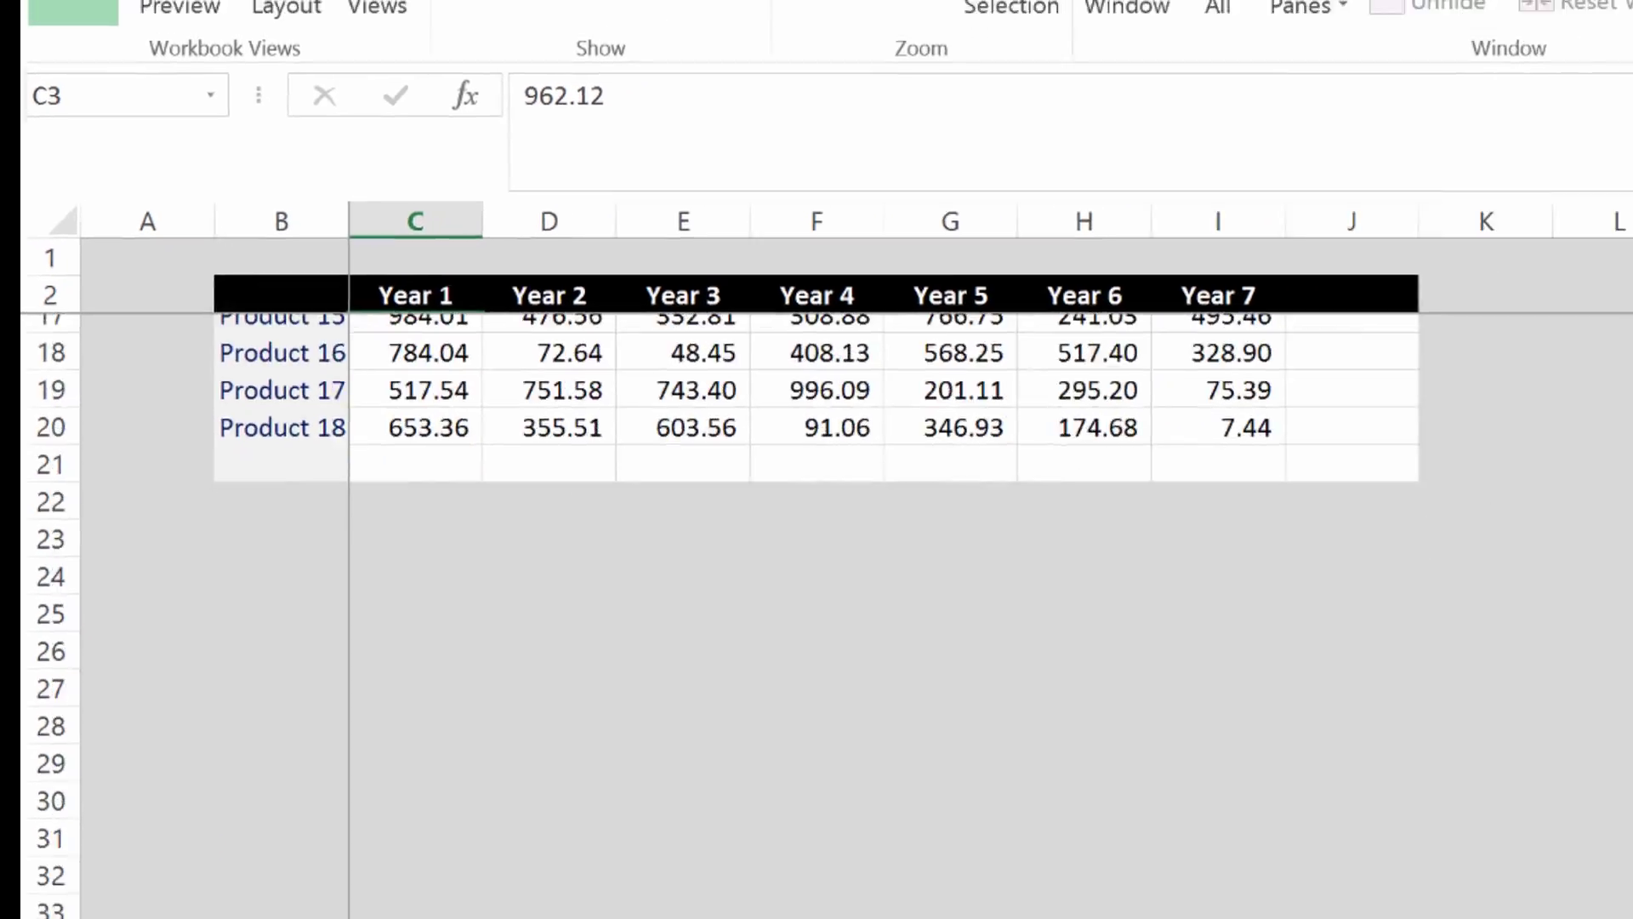
scroll(935, 596, "up", 5)
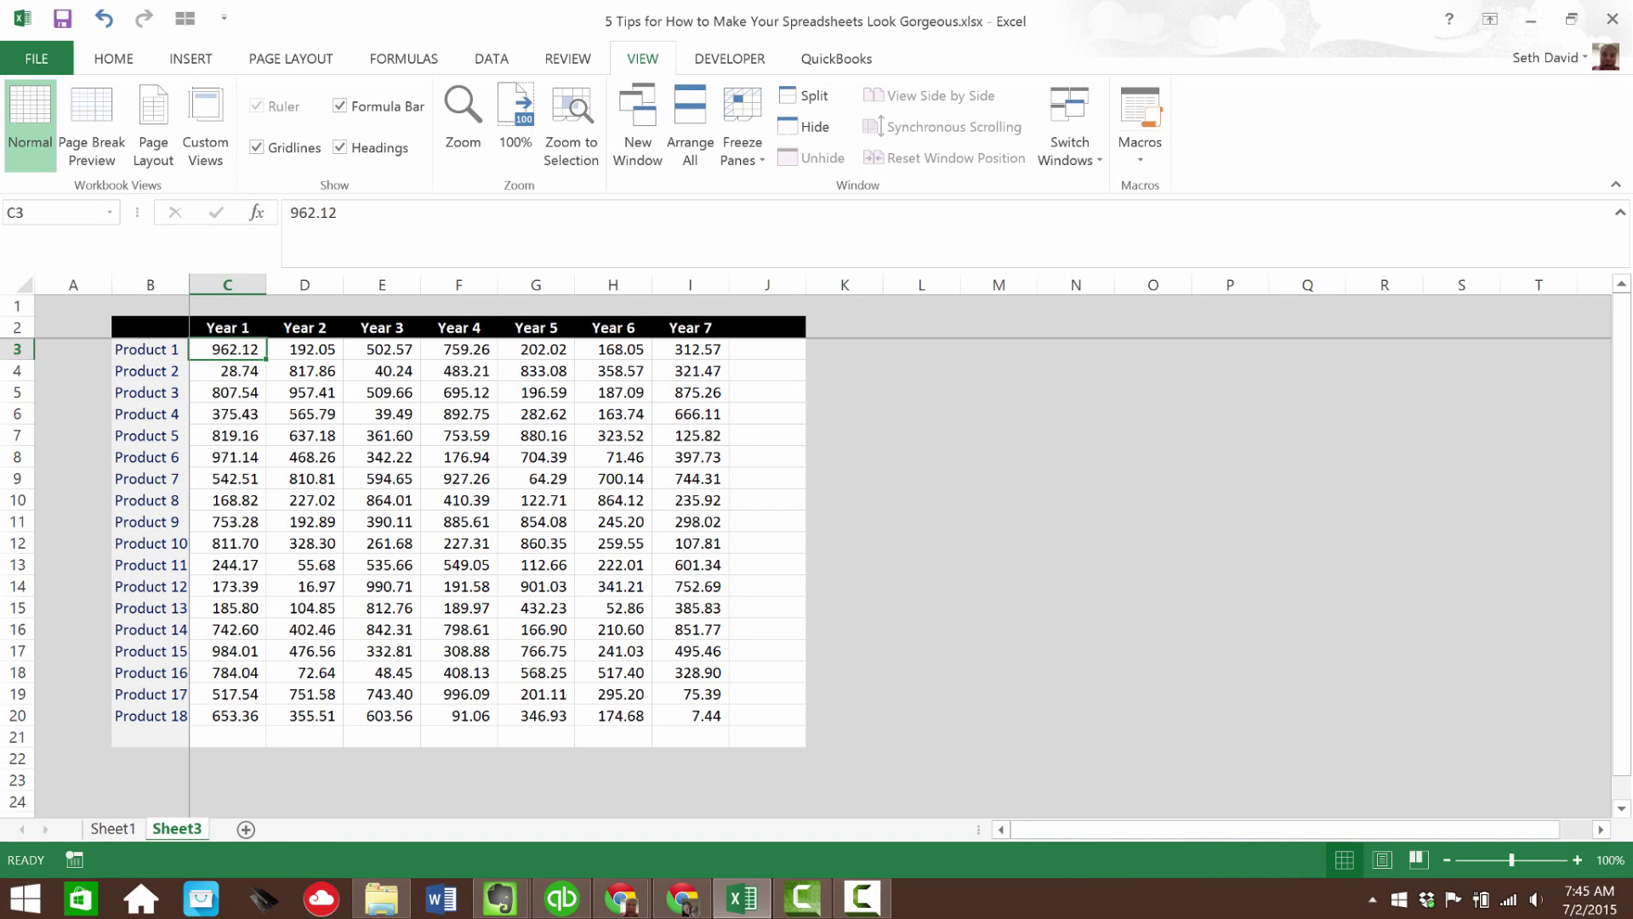
key("Down")
key("Down")
key("Right")
key("Right")
key("Right")
key("Right")
key("Right")
key("Right")
key("Right")
key("Right")
key("Right")
key("Right")
key("Right")
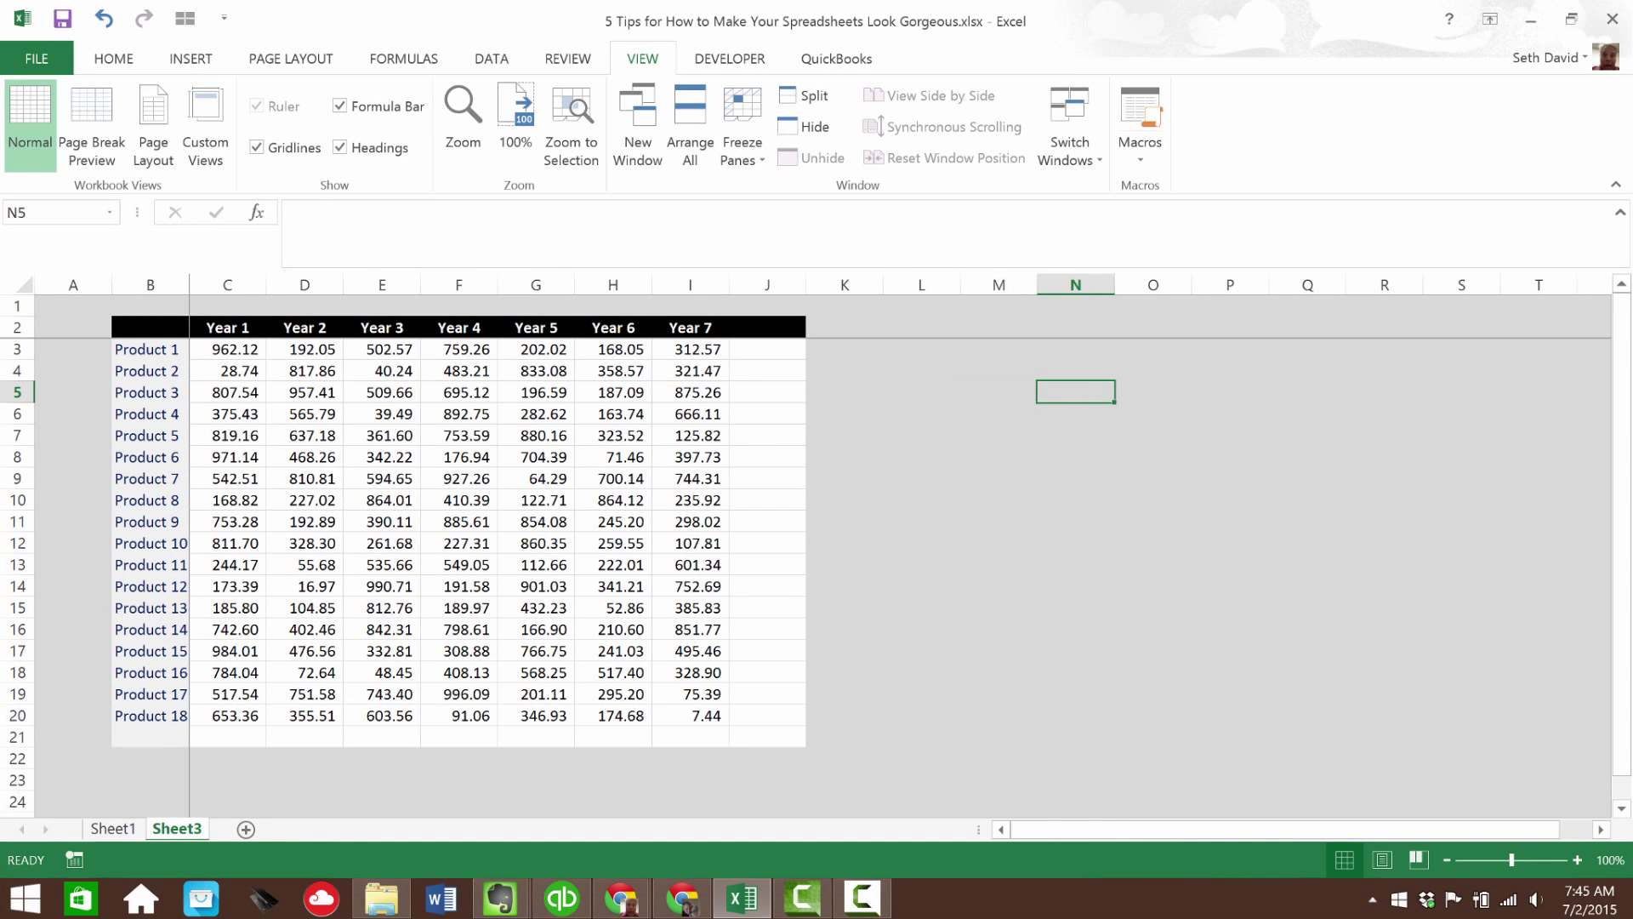
key("Right")
key("Right")
key("Right")
key("Right")
key("Right")
key("Right")
key("Right")
key("Right")
key("Right")
key("Right")
key("Right")
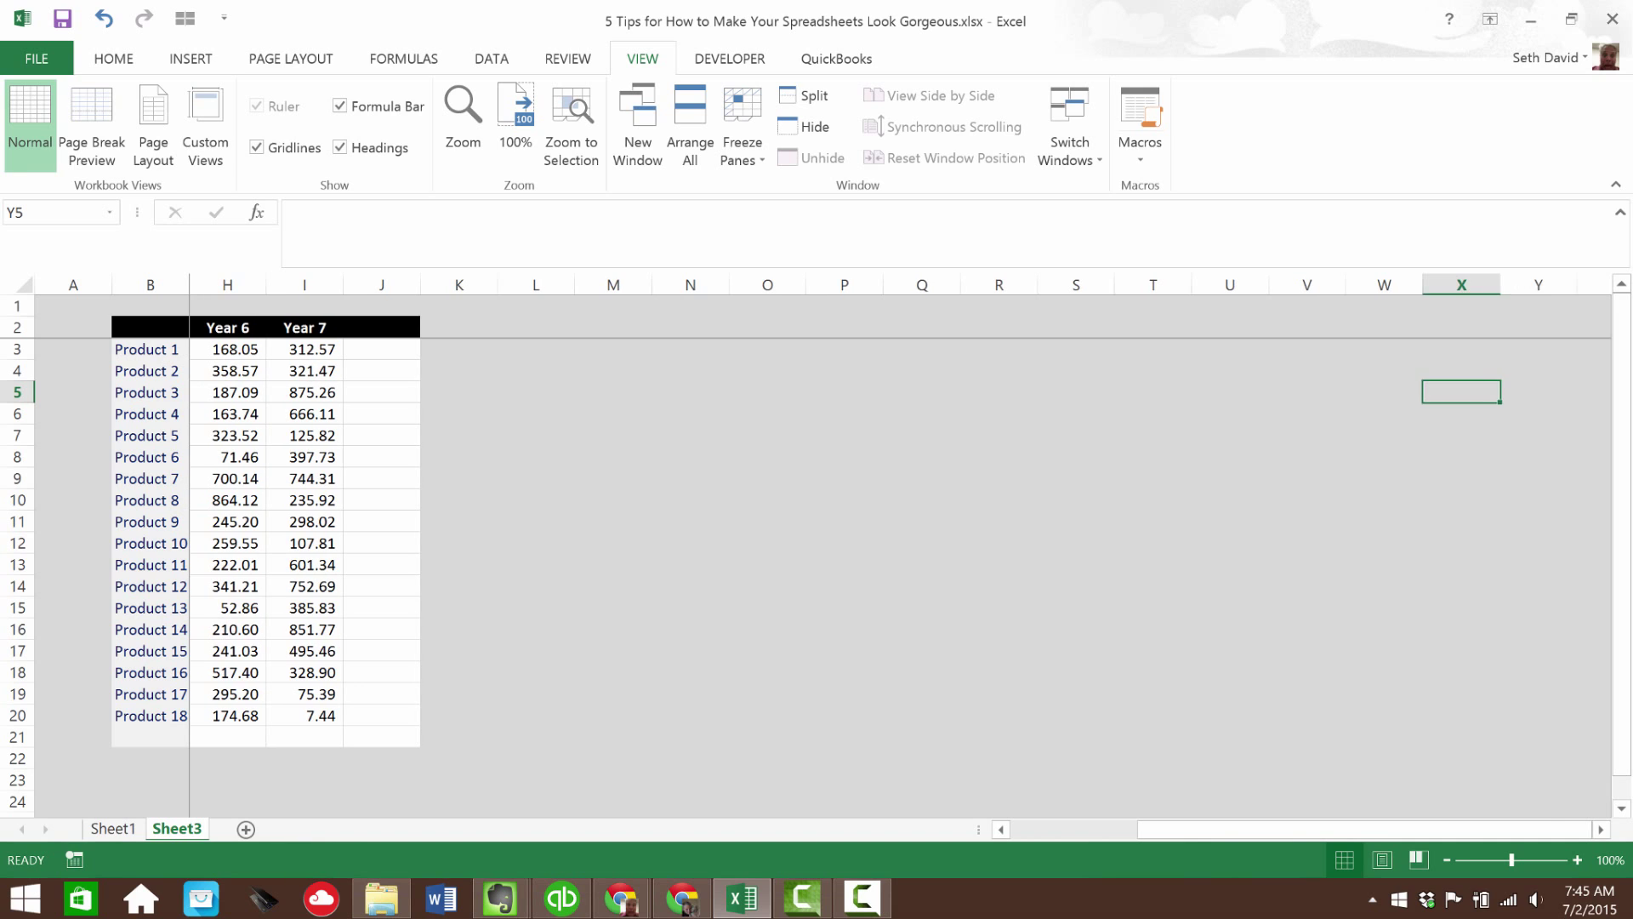
key("Left")
key("Left")
key("Left")
key("Left")
key("Left")
key("Left")
key("Left")
key("Left")
key("Left")
key("Left")
key("Left")
key("Left")
key("Left")
key("Left")
key("Left")
key("Left")
key("Left")
key("Left")
key("Left")
key("Left")
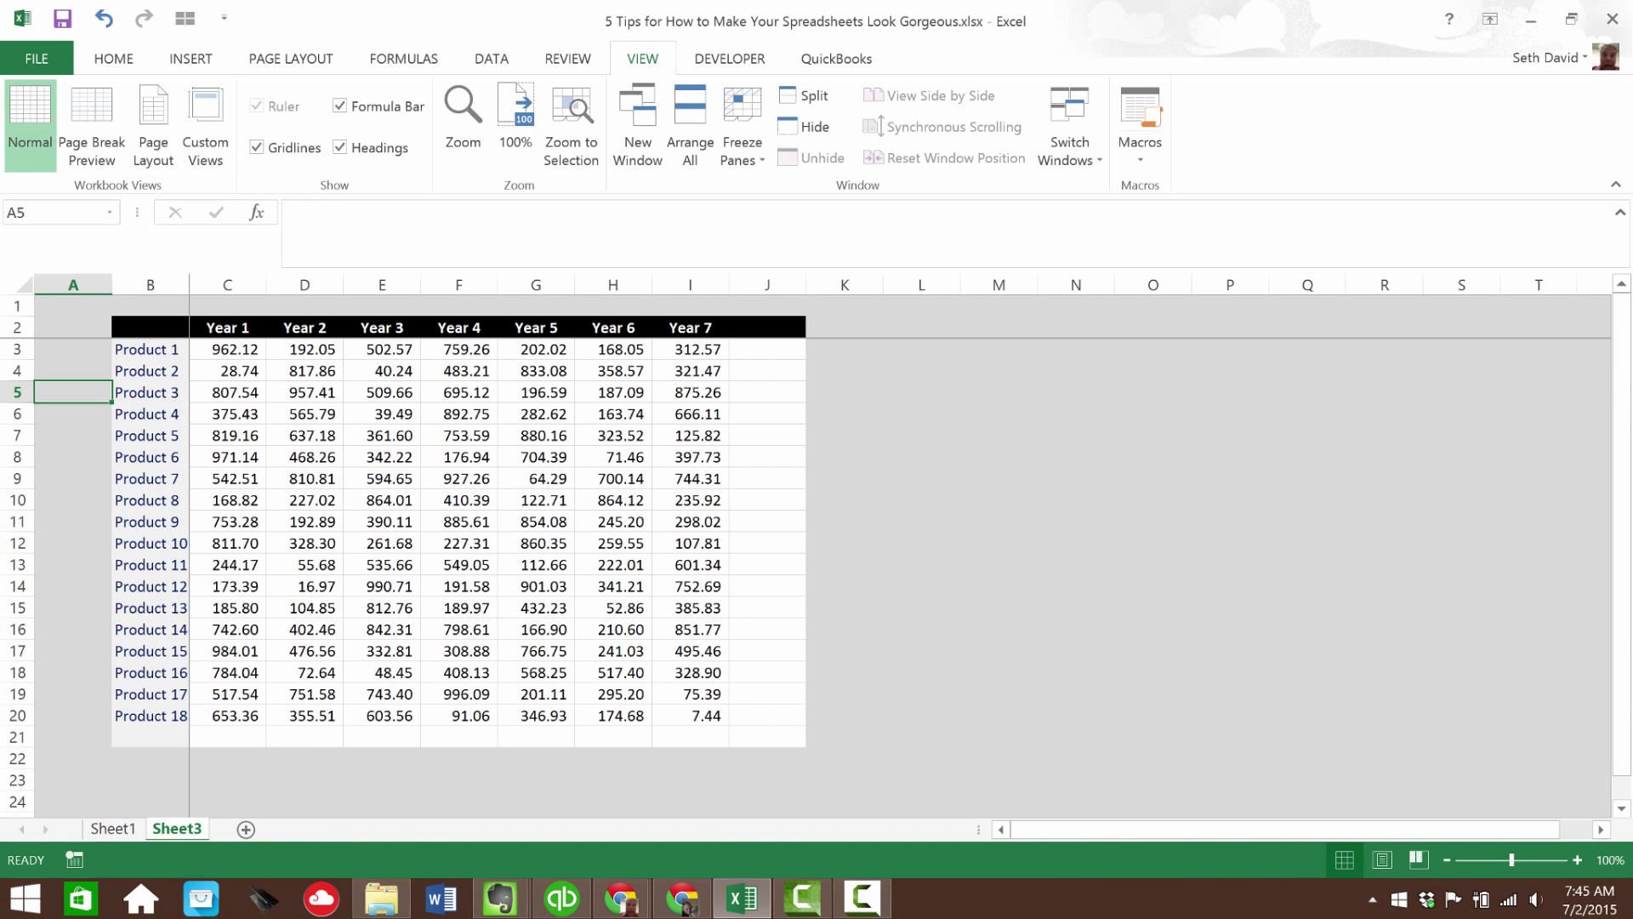
key("Down")
key("Right")
key("Right")
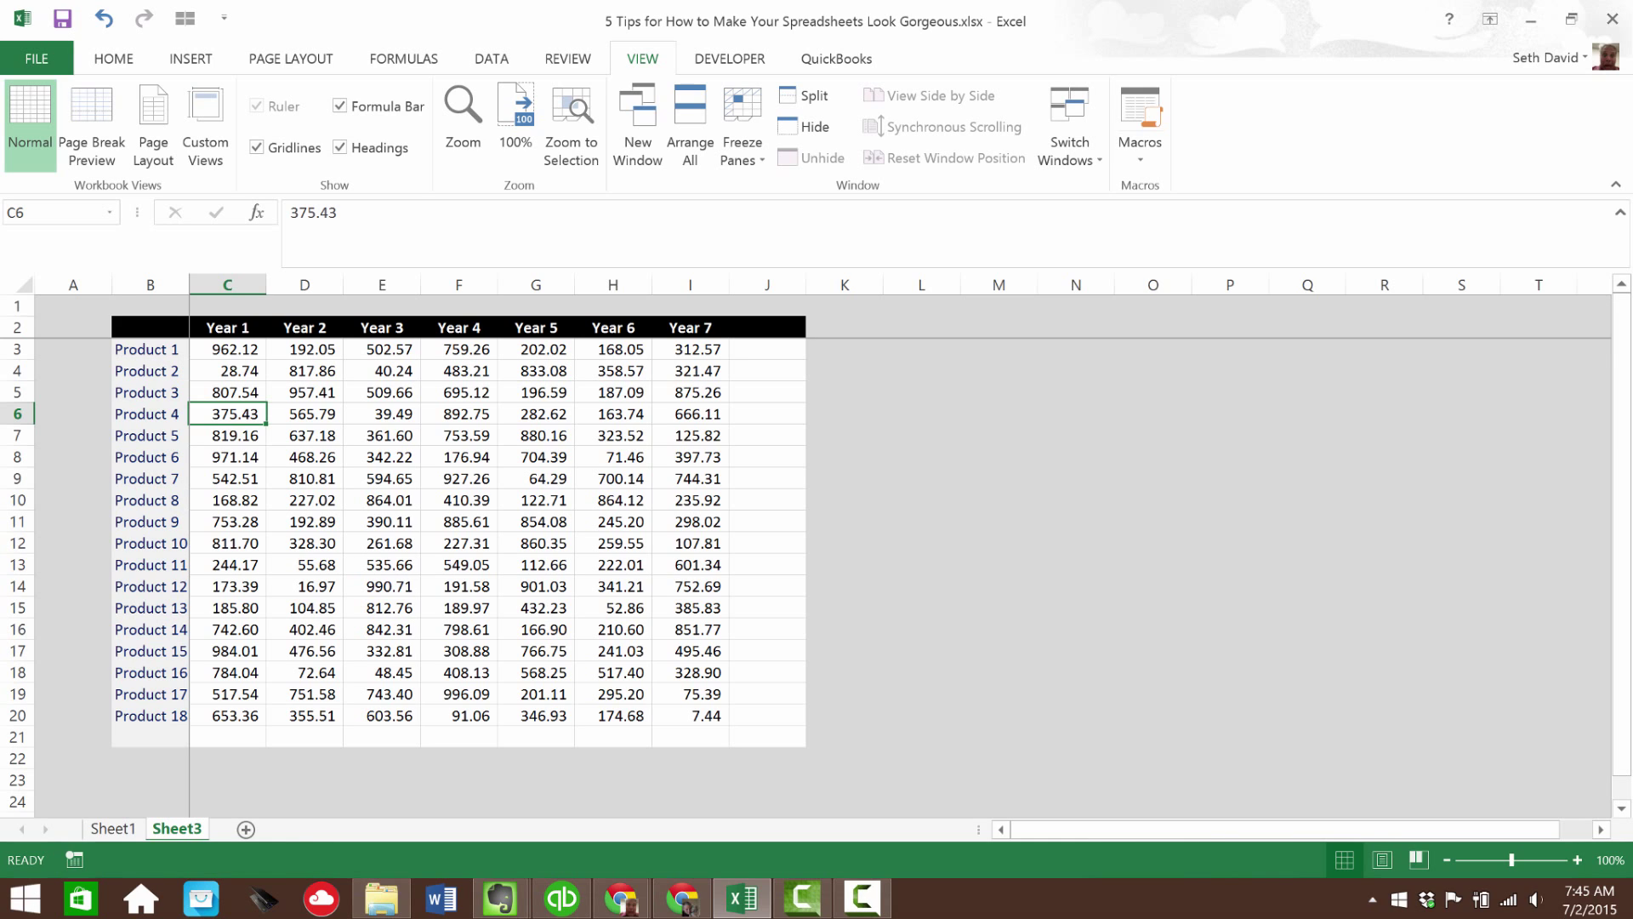
- Delete the empty row 1 and the empty column A so the table starts in the sheet's first cell
left_click(17, 306)
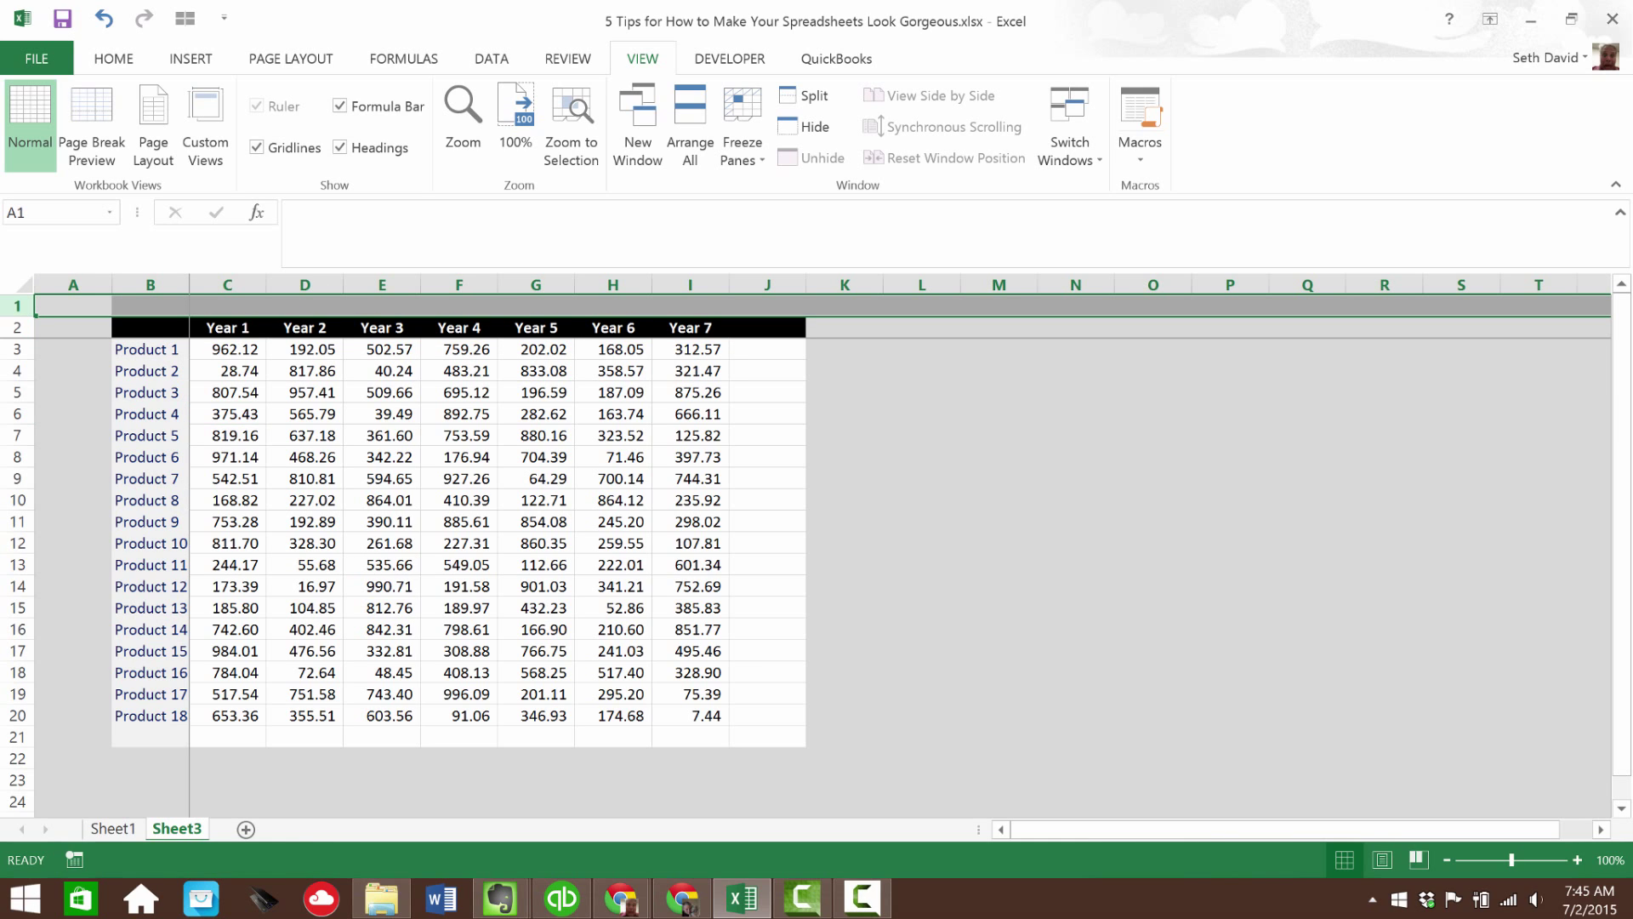
key("ctrl+minus")
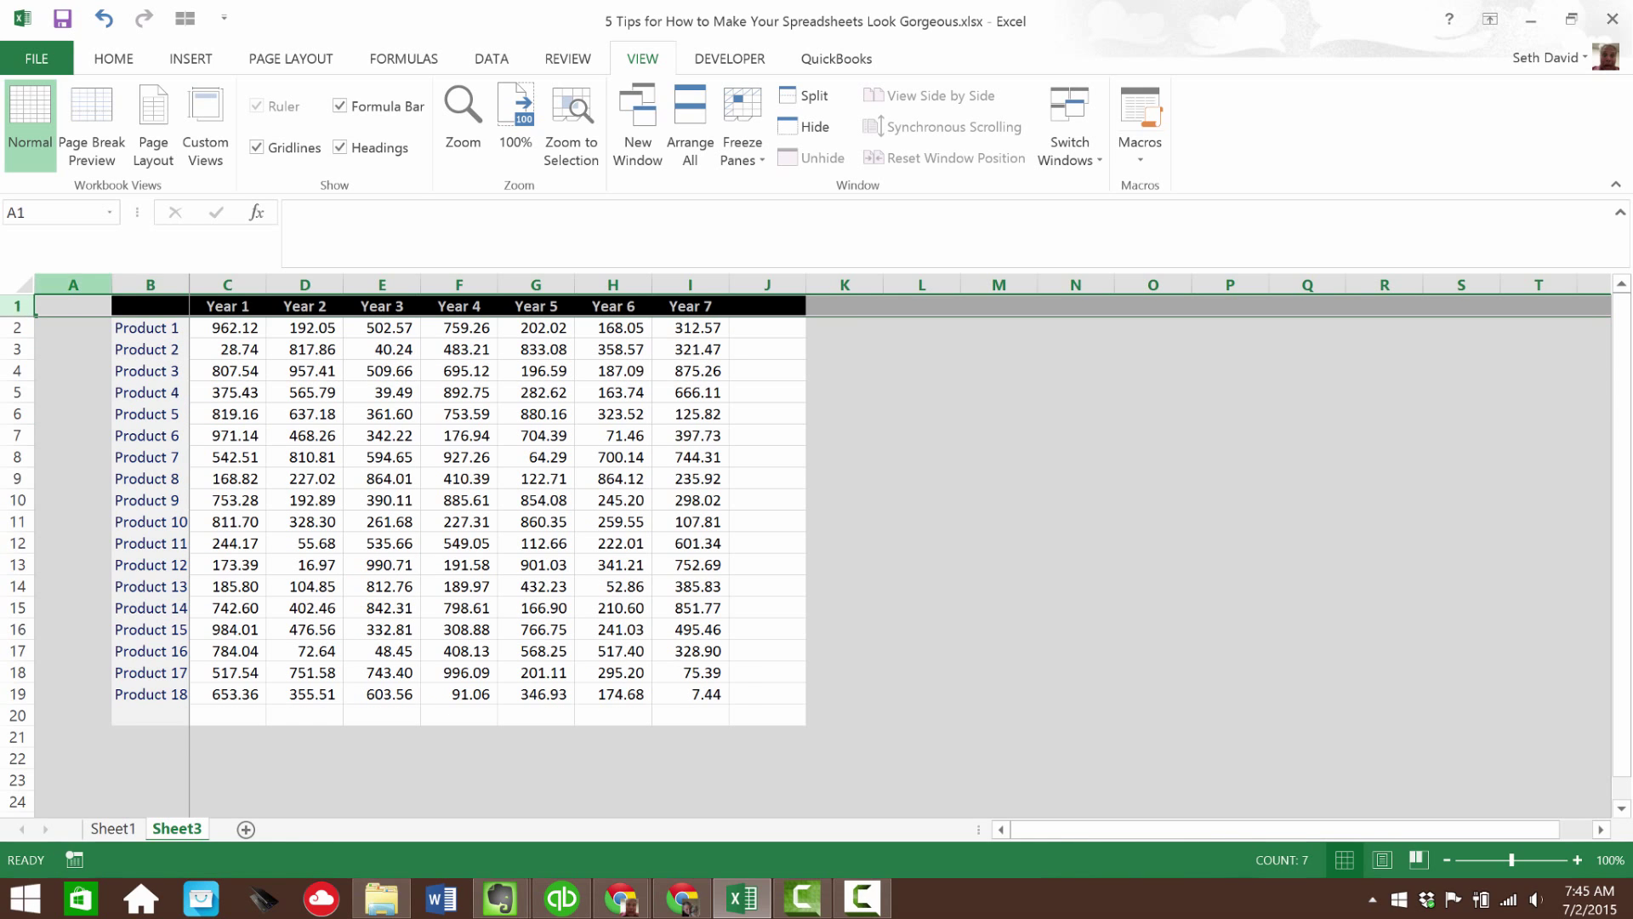
left_click(73, 284)
key("ctrl+minus")
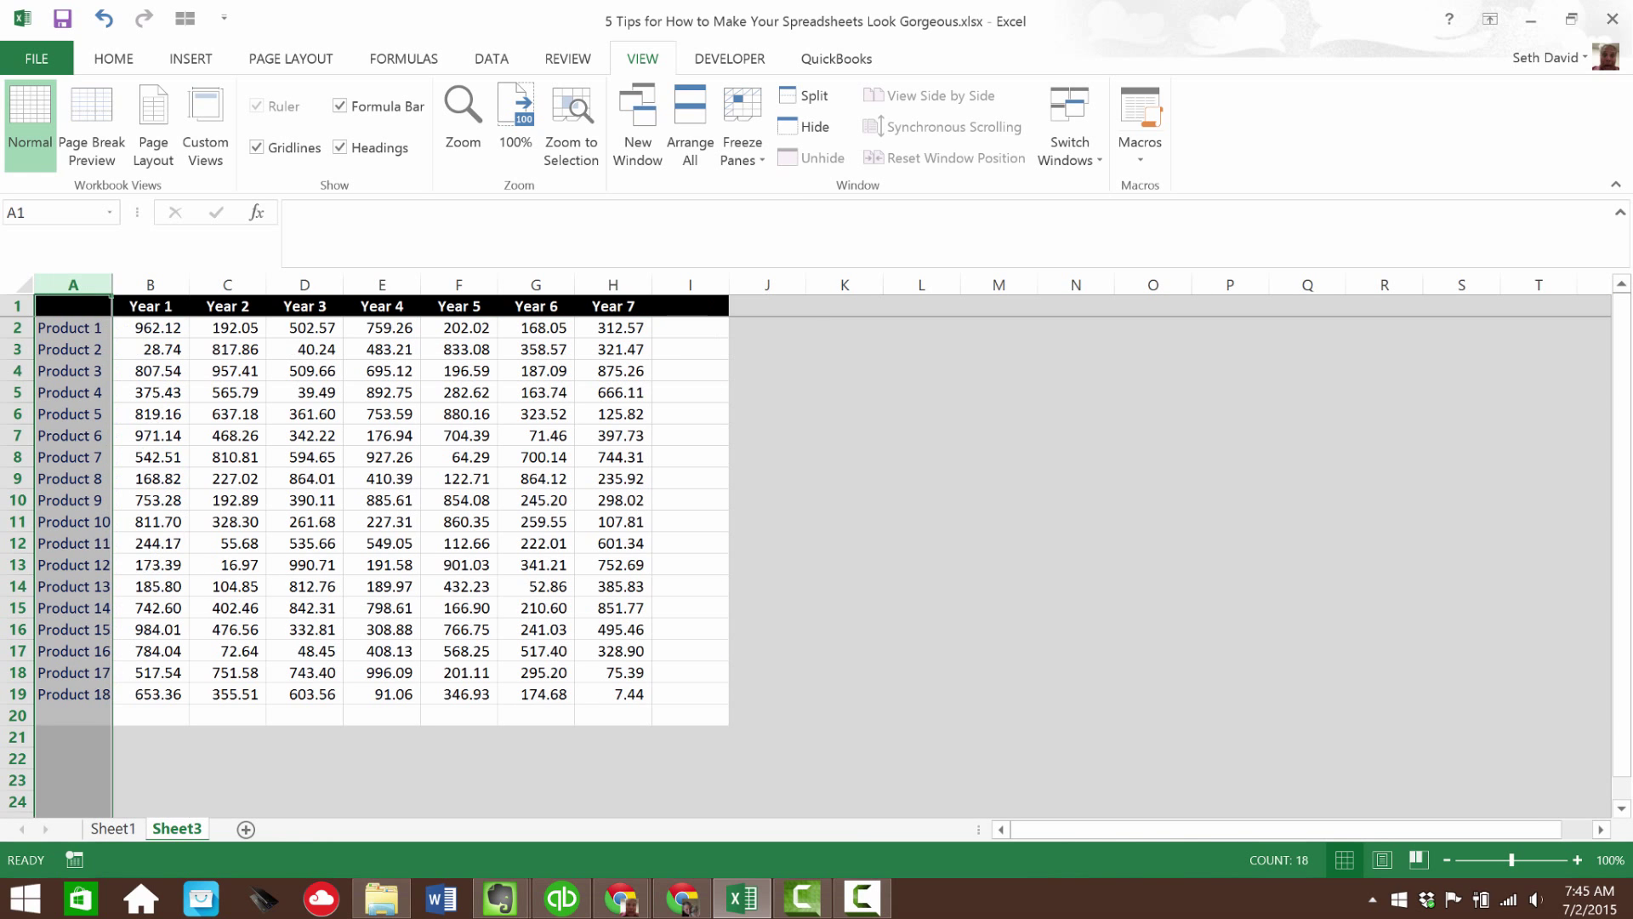
- Examine how the frozen year header row behaves while moving down past the last product row and back up
left_click(151, 328)
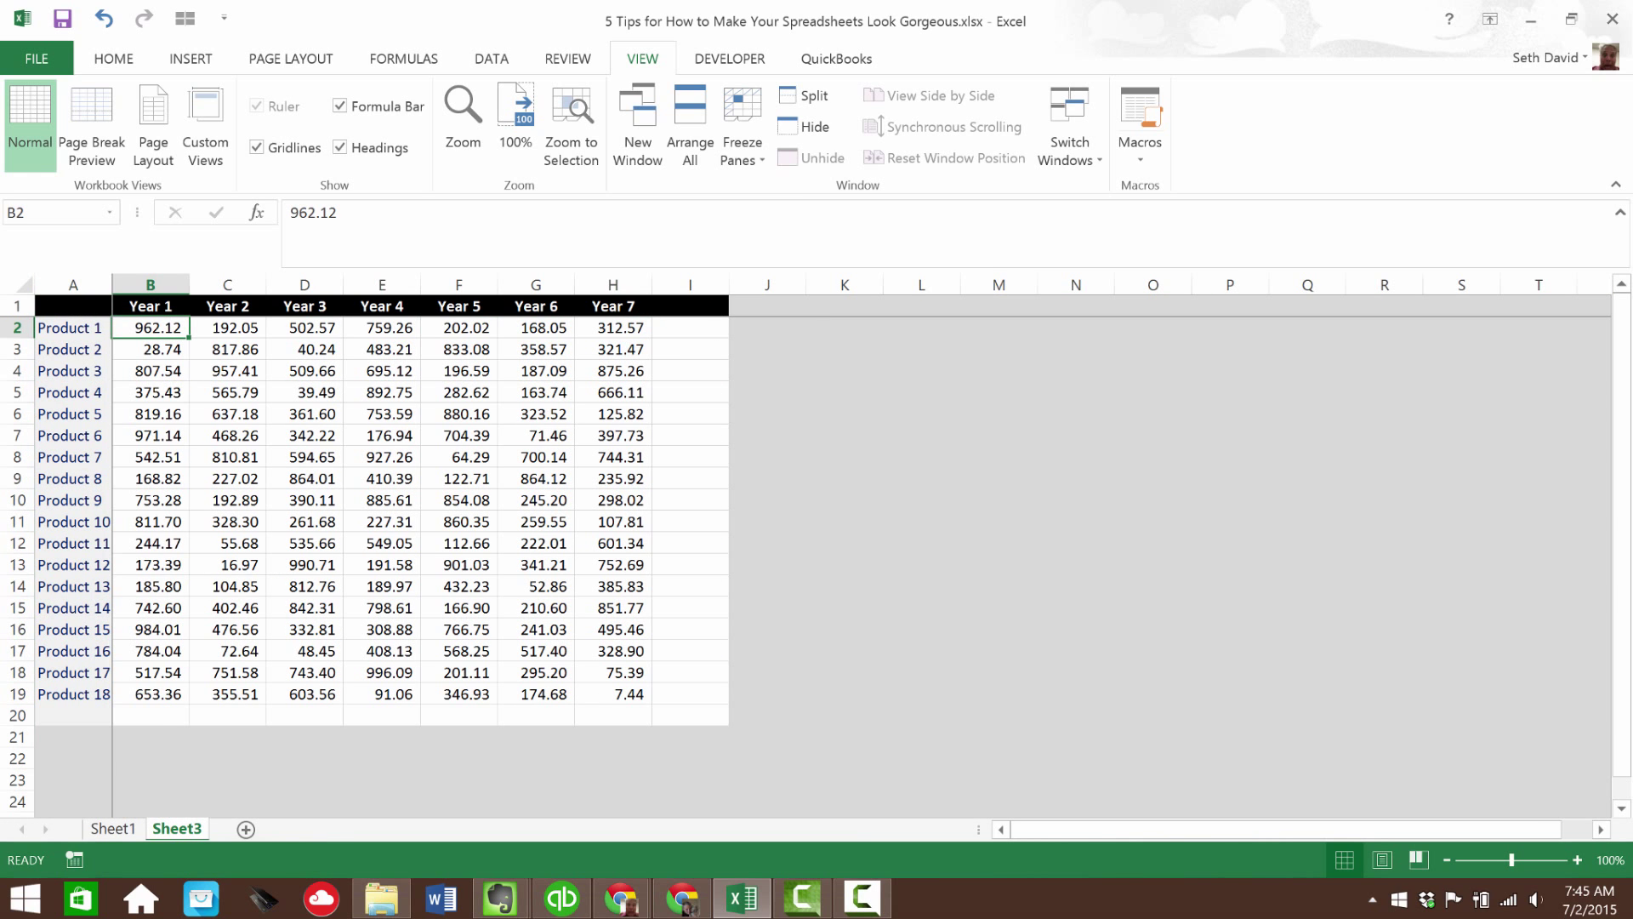
key("Down")
key("Down")
key("Down")
key("Down")
key("Down")
key("Down")
key("Down")
key("Down")
key("Down")
key("Down")
key("Down")
key("Down")
key("Down")
key("Down")
key("Down")
key("Down")
key("Down")
key("Down")
key("Down")
key("Down")
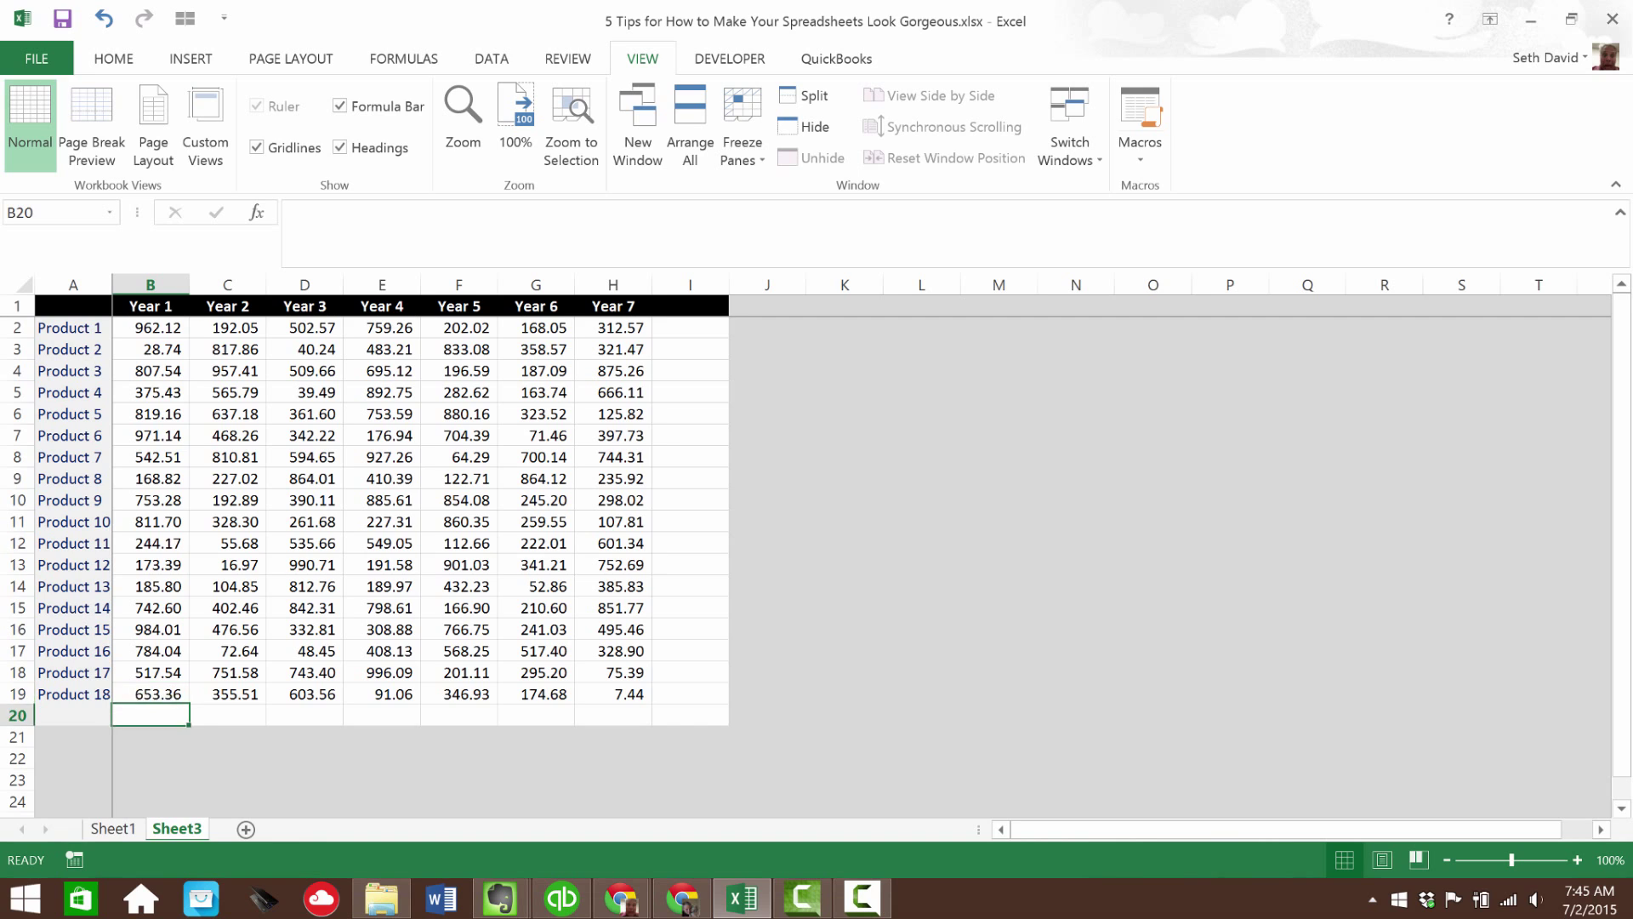
key("Down")
key("Down")
key("Down")
key("Down")
key("Down")
key("Down")
key("Down")
key("Down")
key("Down")
key("Down")
key("Down")
key("Down")
key("Down")
key("Down")
key("Down")
key("Down")
key("ctrl+Up")
key("ctrl+Up")
key("Down")
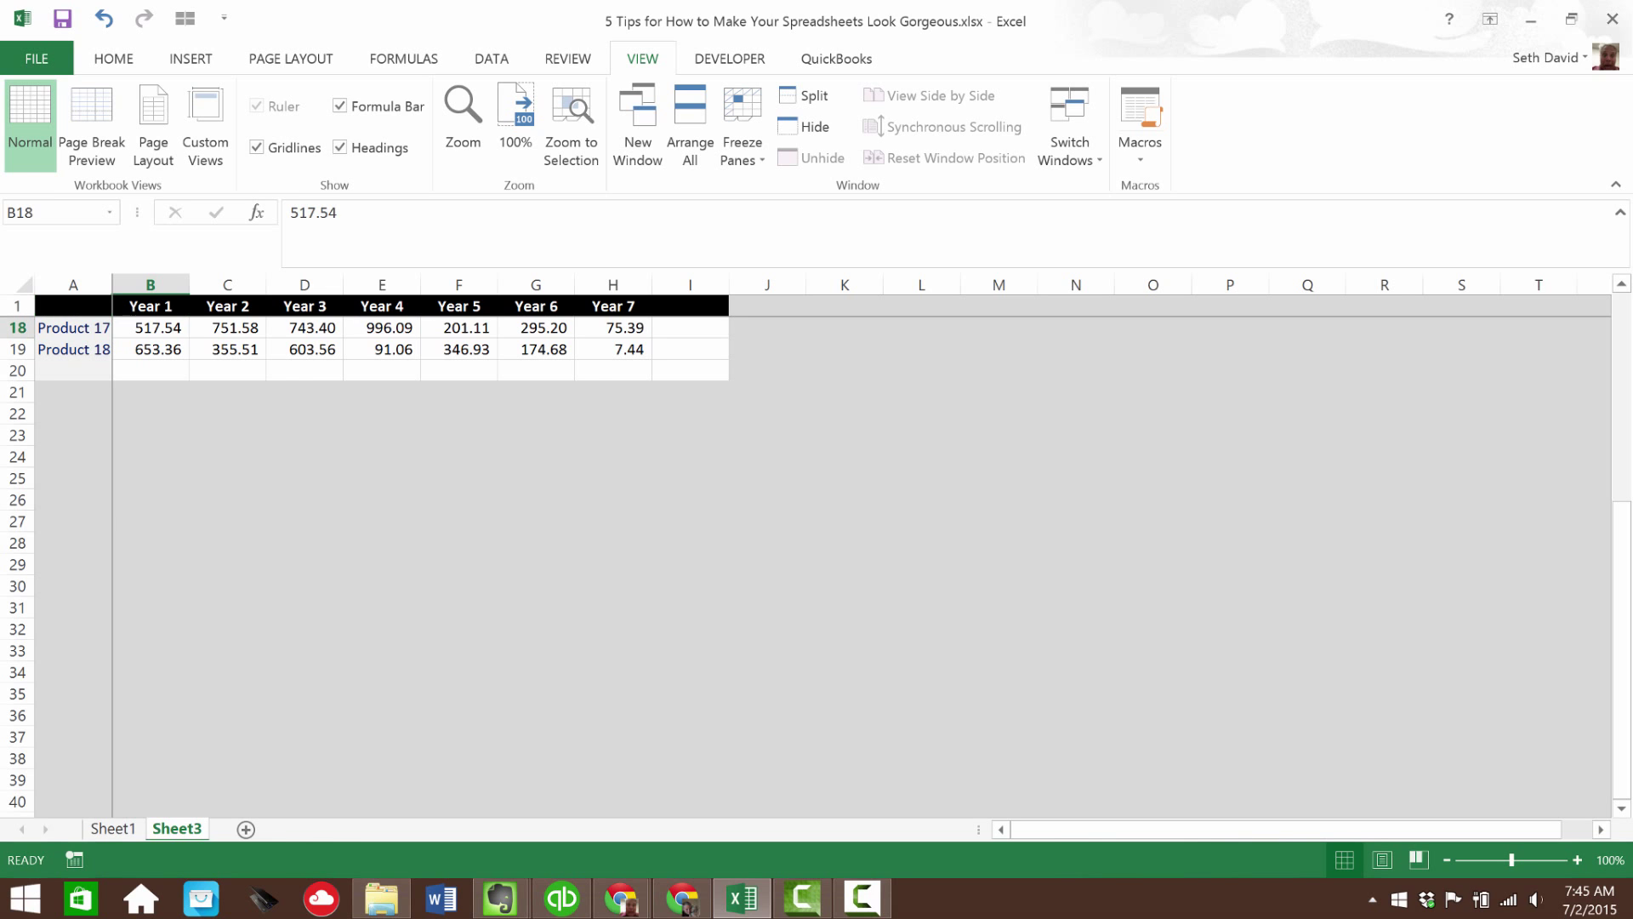
key("Up")
key("Up")
key("Up")
key("Up")
key("Up")
key("Up")
key("Up")
key("Up")
key("Up")
key("Up")
key("Up")
key("Up")
key("Up")
key("Up")
key("Up")
key("Up")
key("Up")
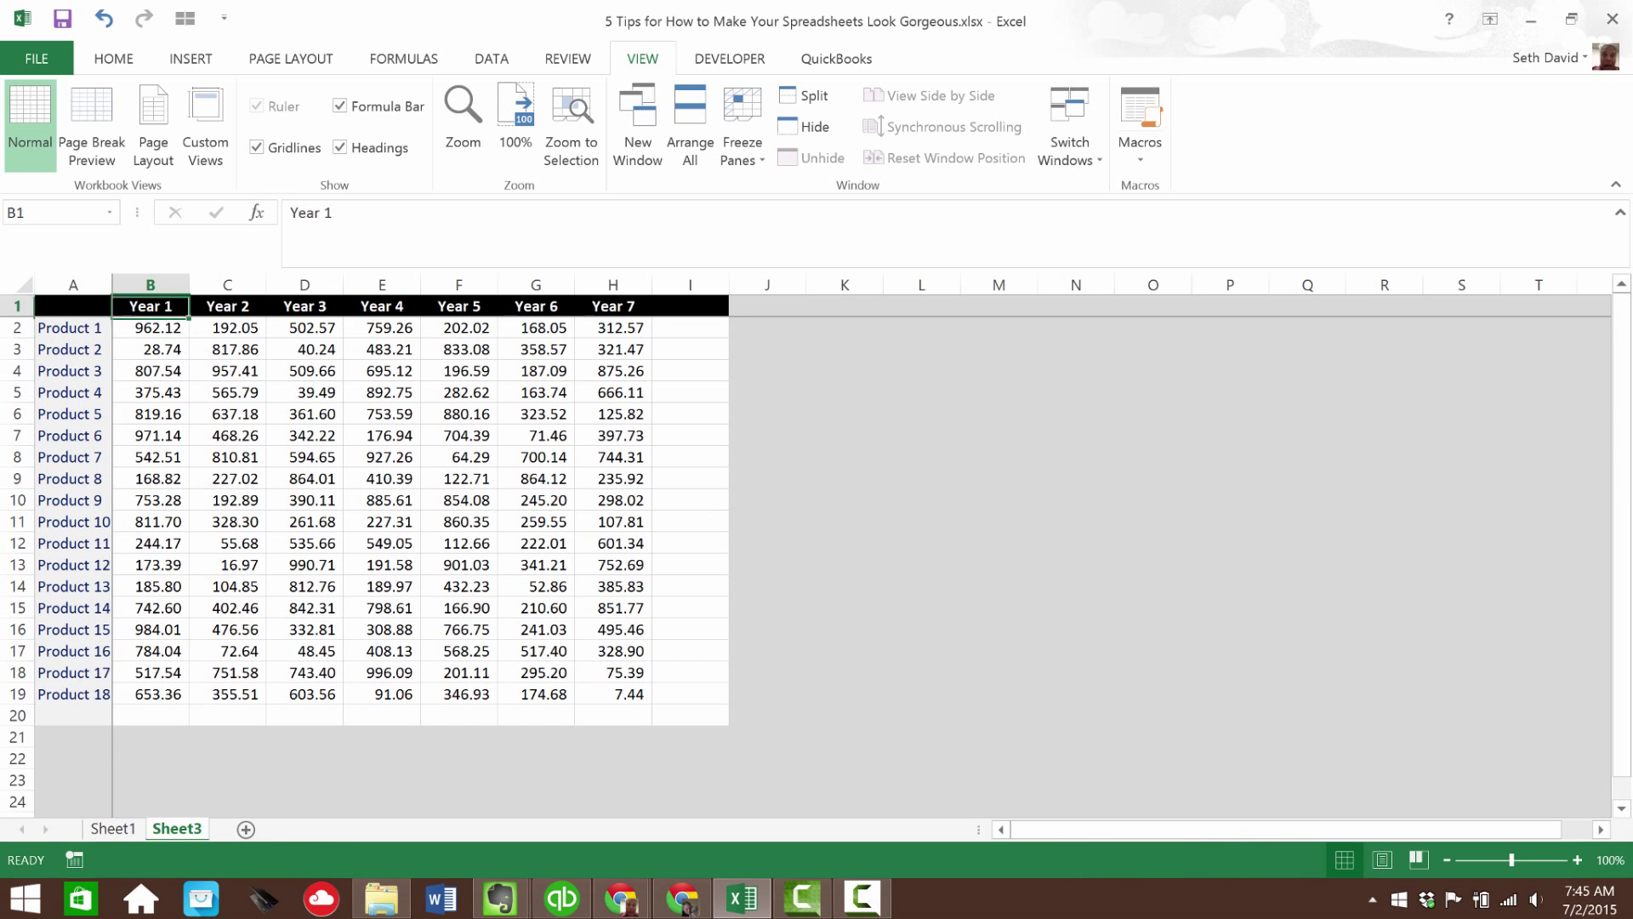
- Examine how the frozen product label column behaves while moving across row 2 beyond the Year 7 column and back
key("ctrl+Home")
key("Right")
key("Right")
key("Right")
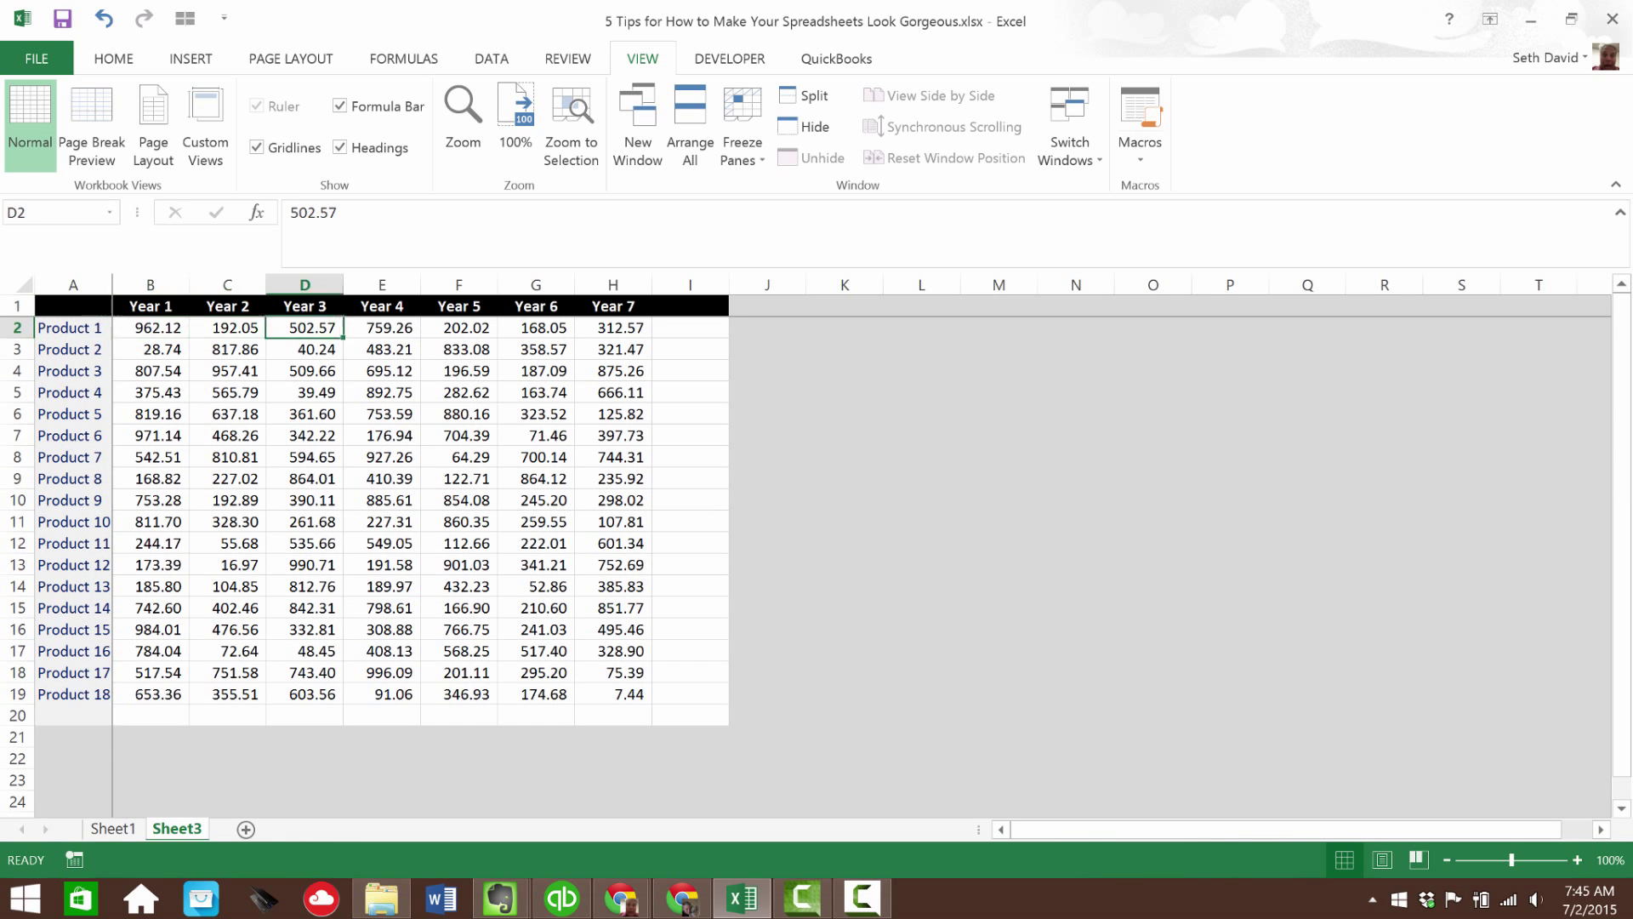
key("Right")
key("Right")
key("Right")
key("Right")
key("Right")
key("Right")
key("Right")
key("Right")
key("Right")
key("Right")
key("Right")
key("Right")
key("Right")
key("Right")
key("Right")
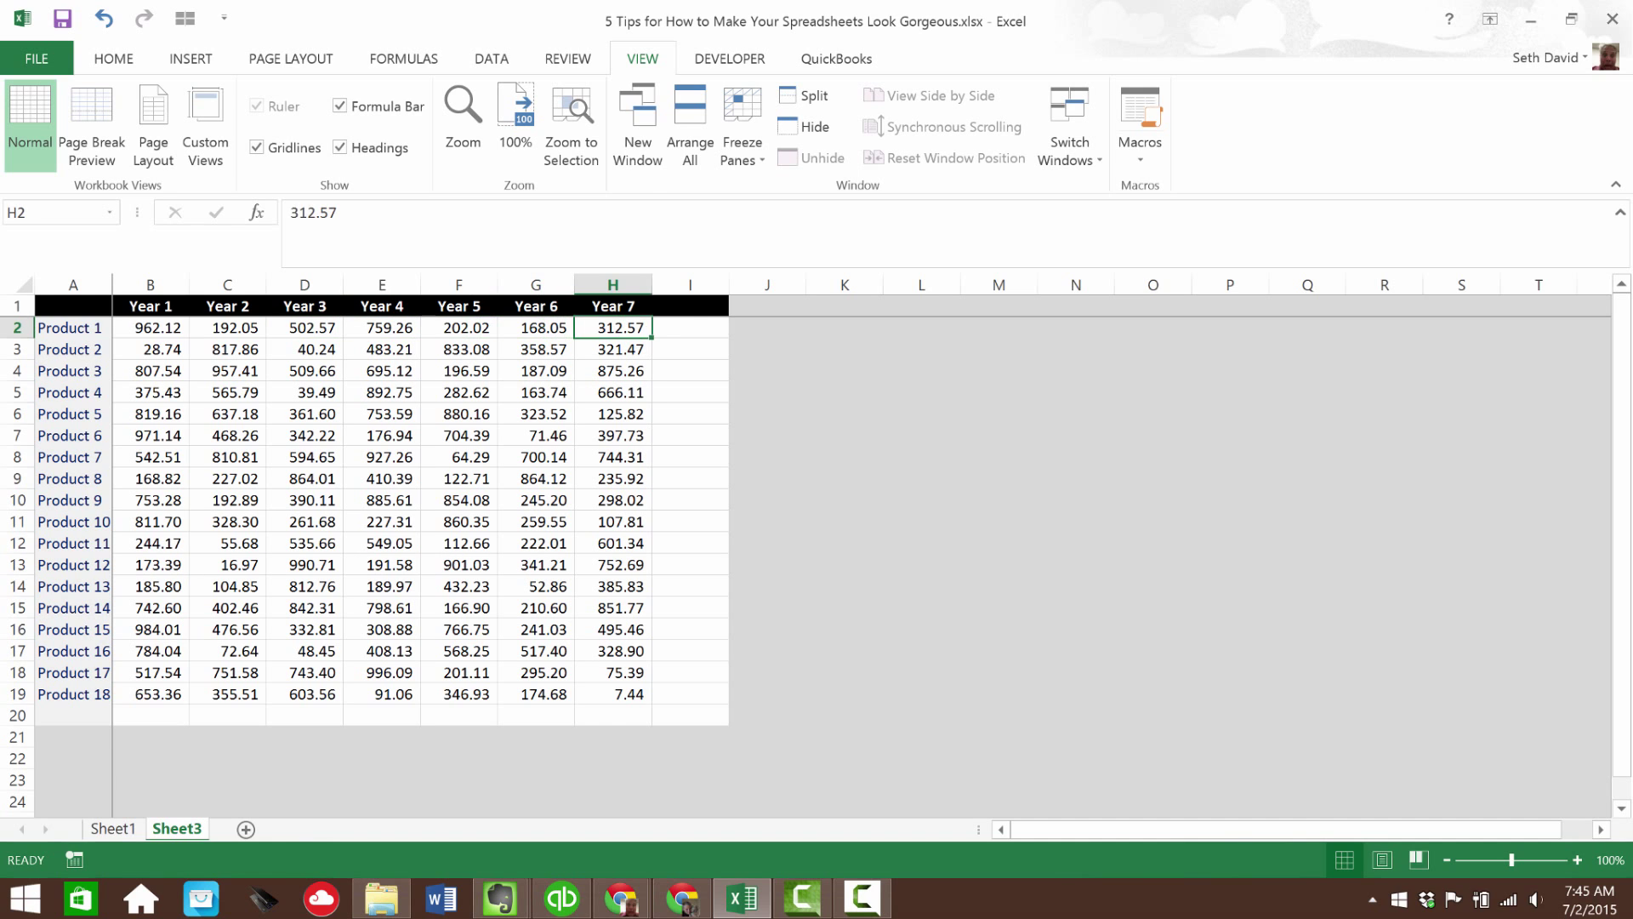
key("Right")
key("Right")
key("Right")
key("Right")
key("Right")
key("Right")
key("Right")
key("Right")
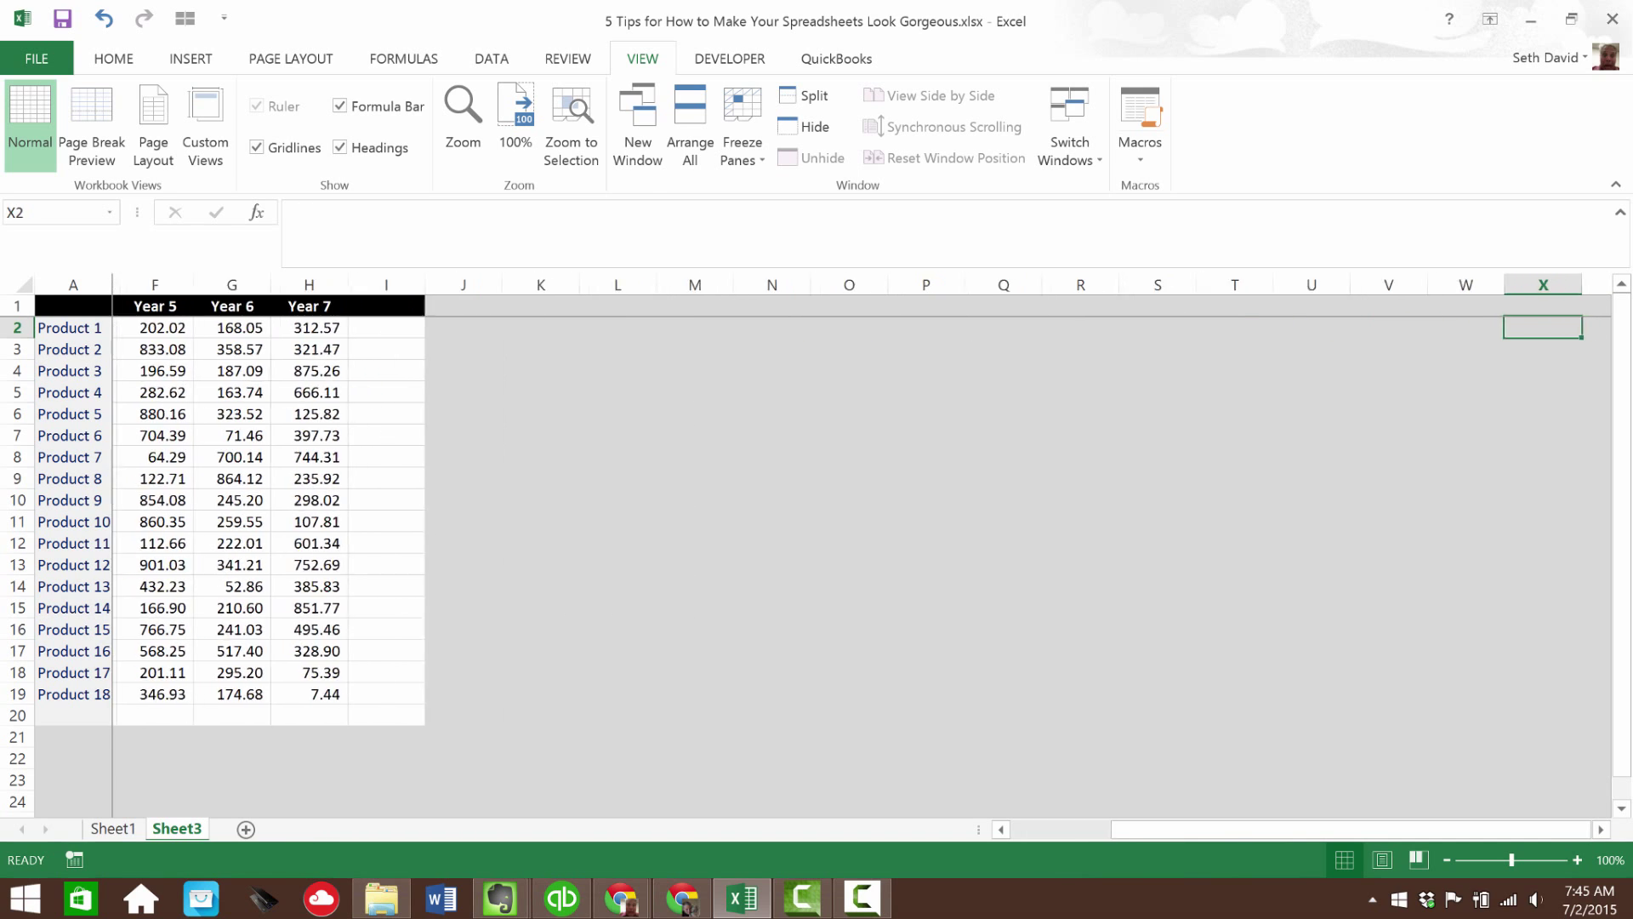
key("Home")
key("Right")
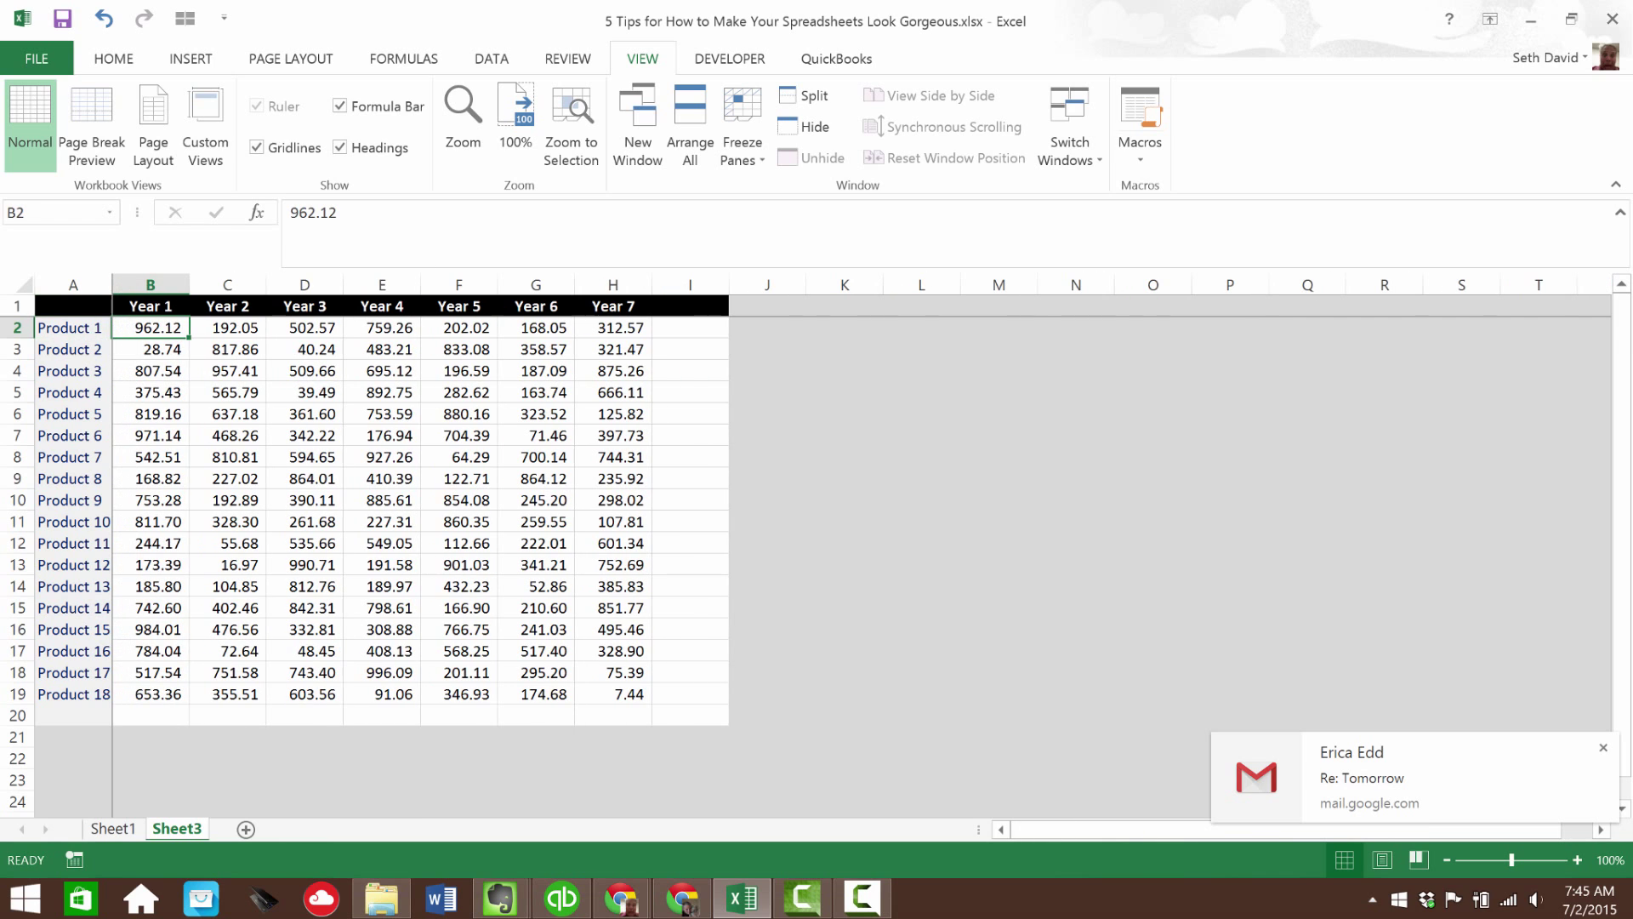